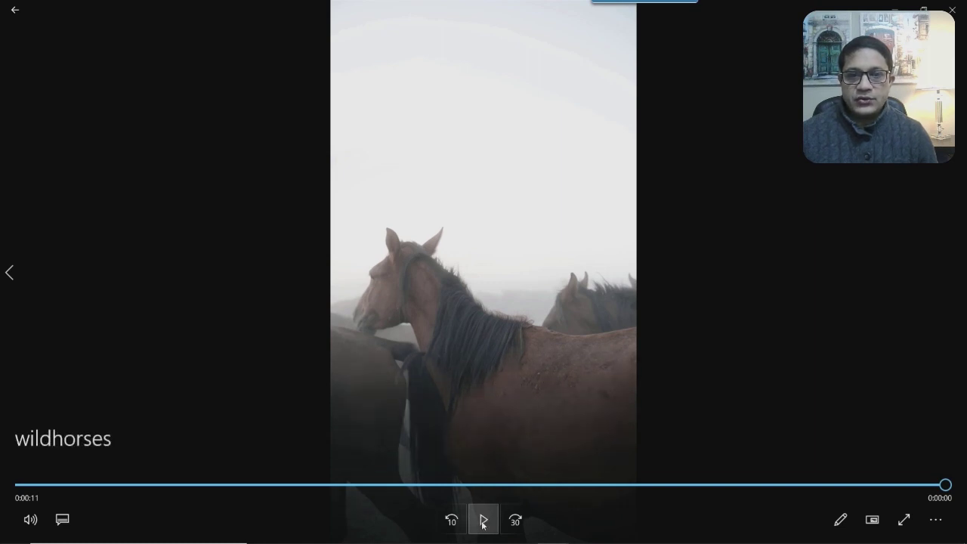
Play the wildhorses video.
left_click(483, 521)
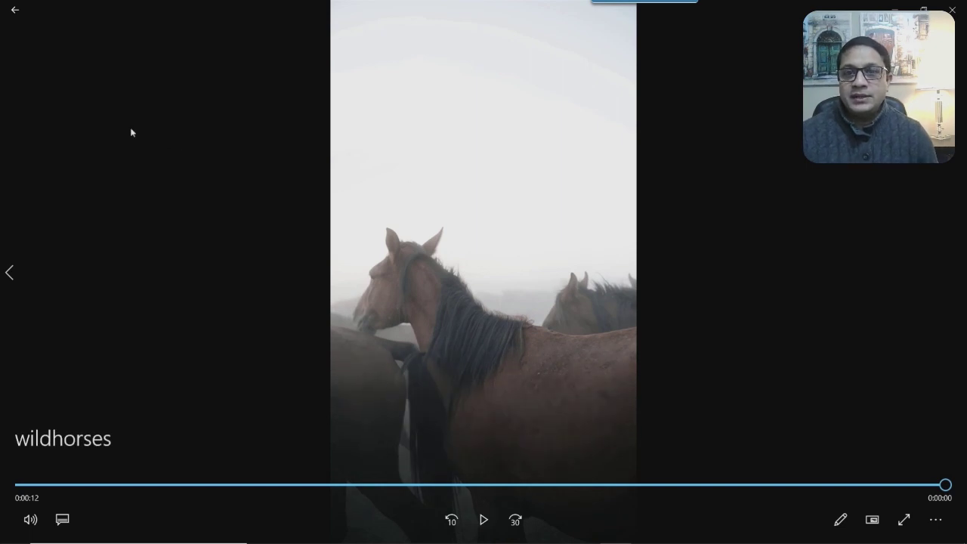
Switch to the browser with the Deforum Stable Diffusion notebook and run the NVIDIA GPU setup cell, accepting the third-party notebook prompt.
mouse_move(418, 531)
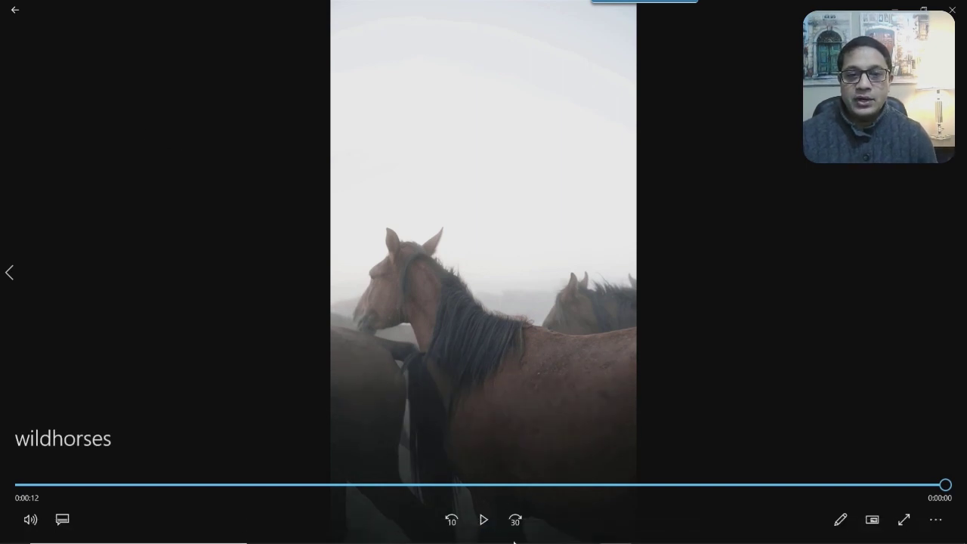
left_click(366, 532)
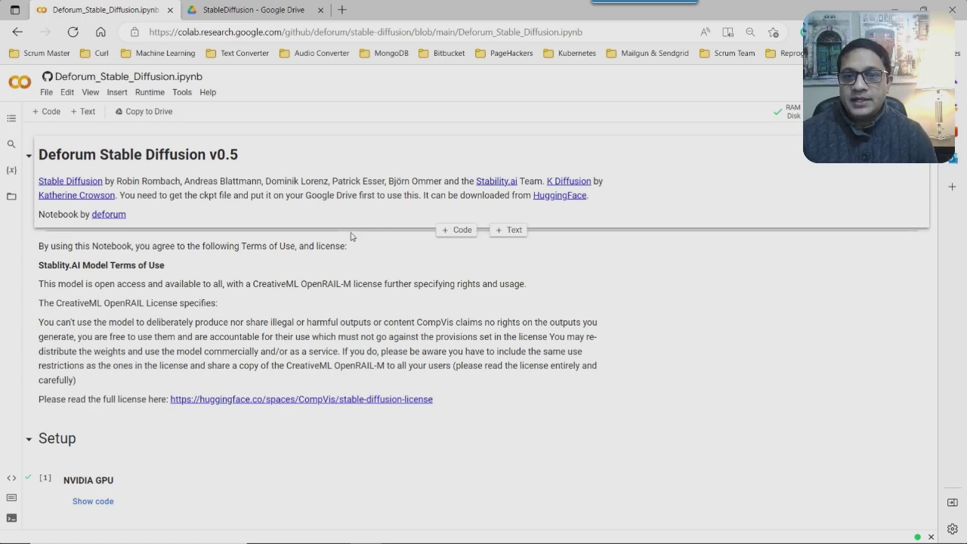
scroll(351, 236, "down", 4)
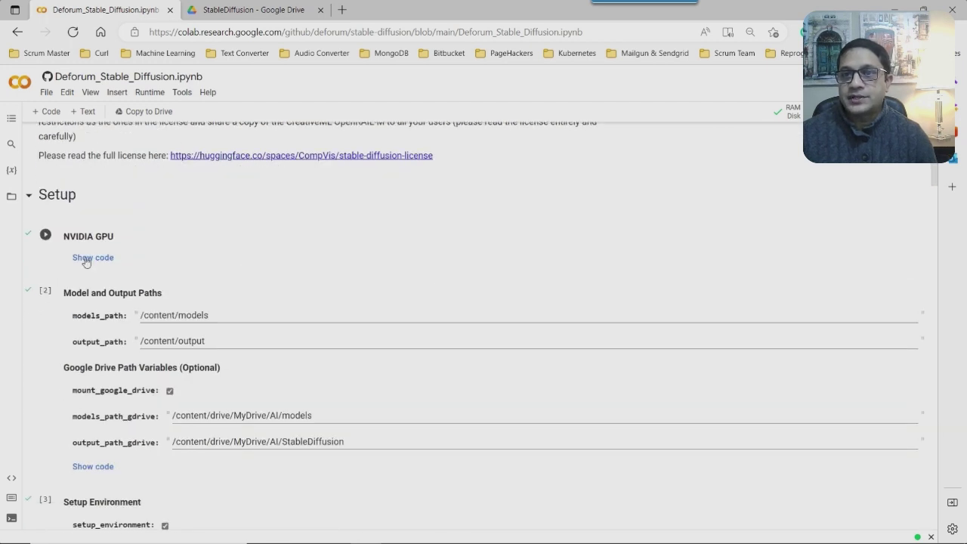
left_click(44, 236)
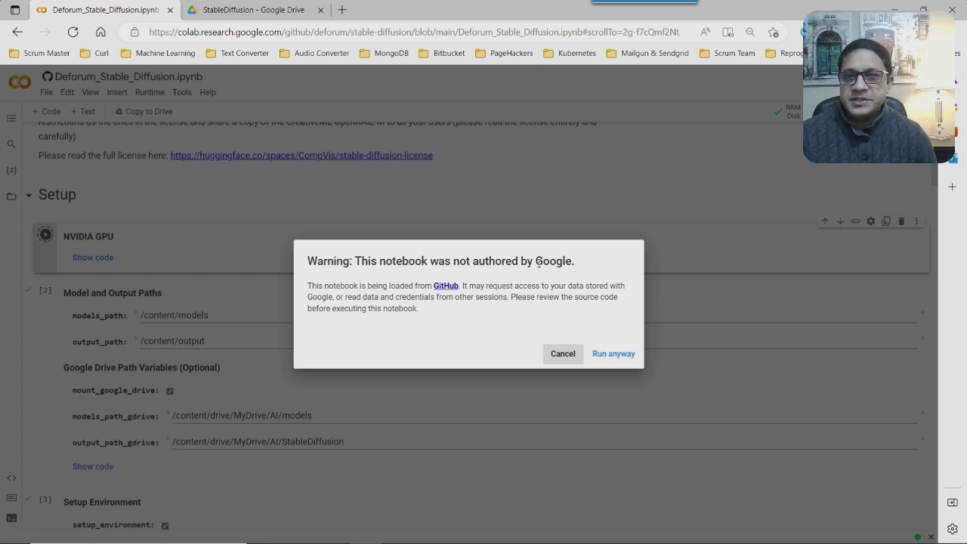
left_click(624, 356)
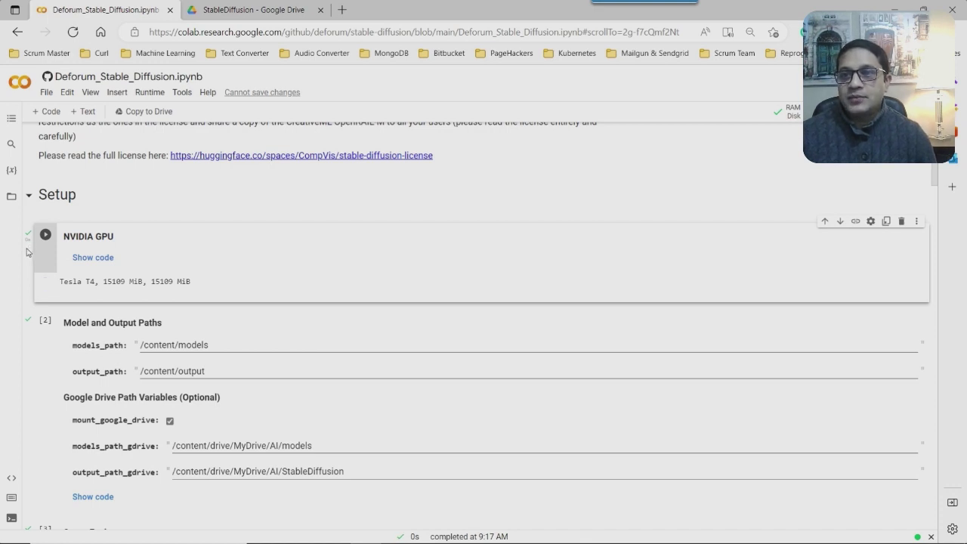
Run the Model and Output Paths cell of the notebook's Setup section.
scroll(189, 256, "down", 1)
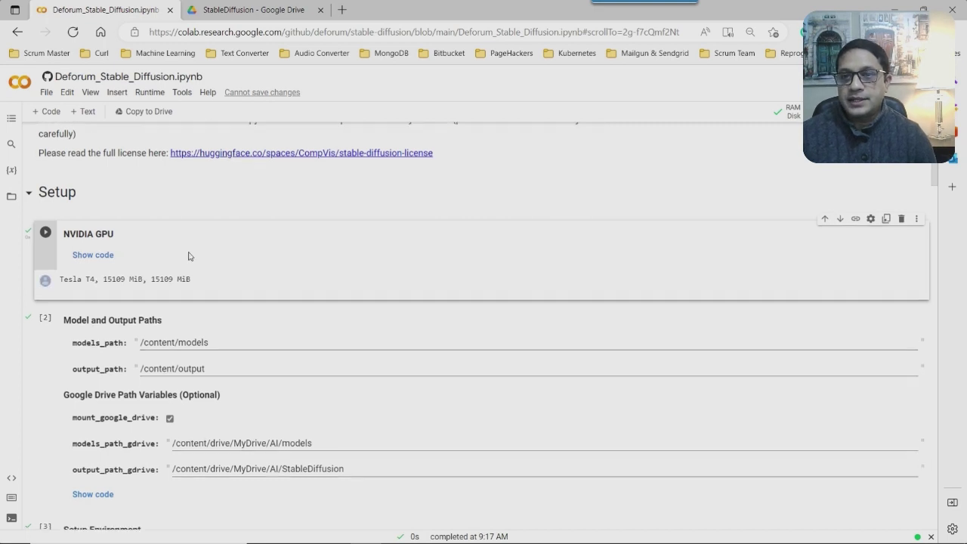
scroll(189, 256, "down", 1)
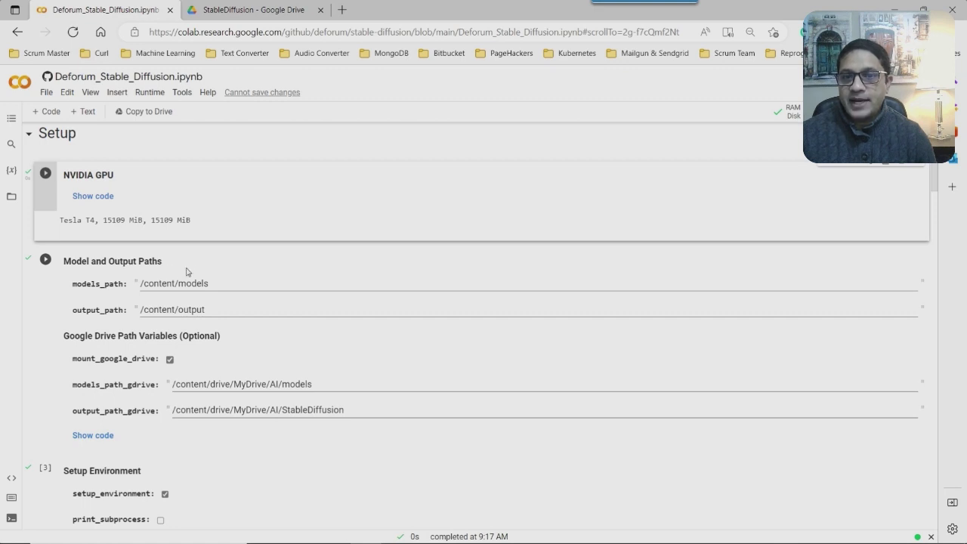
left_click(46, 260)
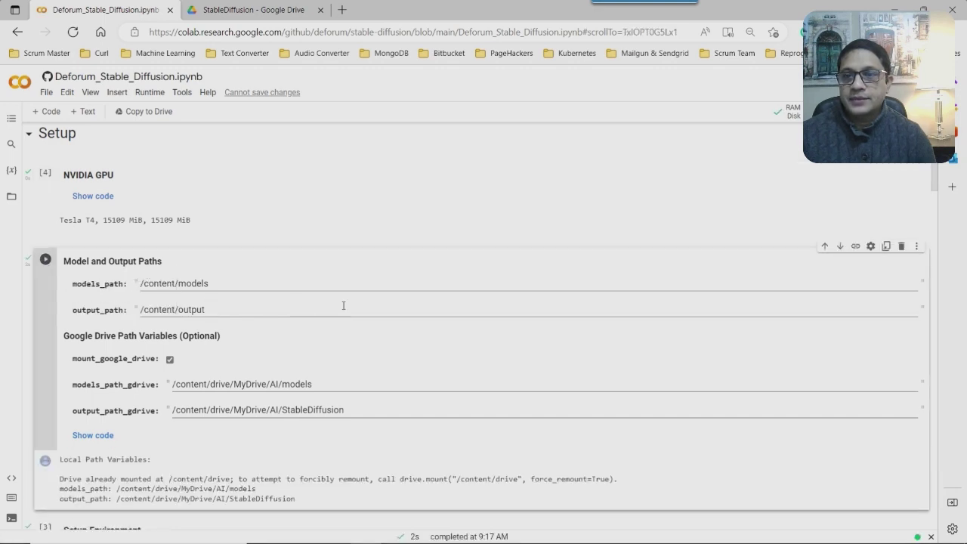
Run the Setup Environment cell and the Python Definitions cell, waiting for the environment setup to finish in between.
scroll(343, 305, "down", 3)
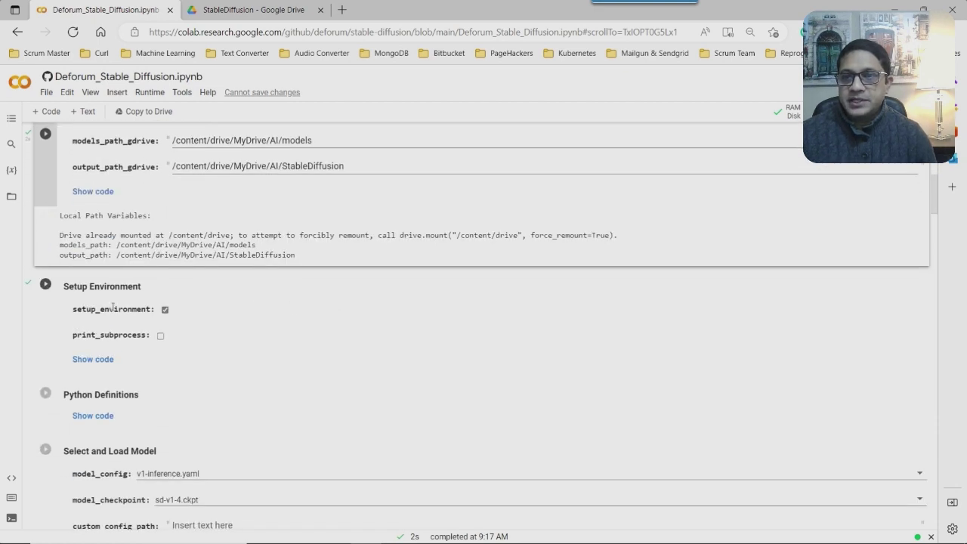
left_click(45, 286)
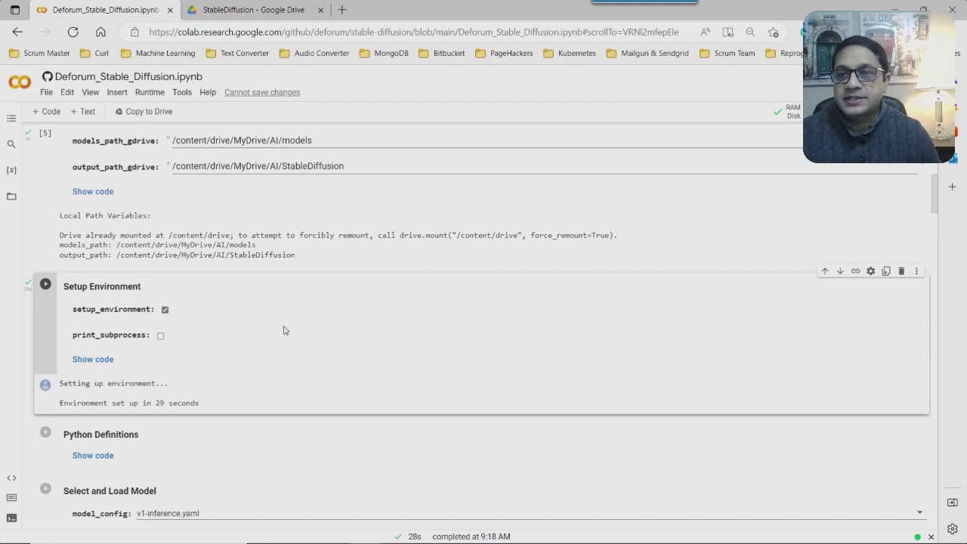
scroll(284, 330, "down", 2)
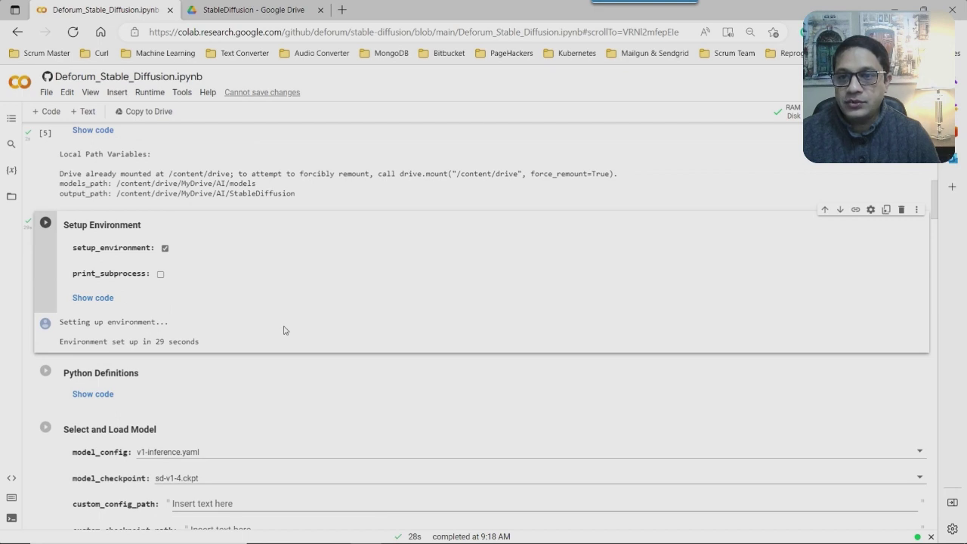
scroll(284, 330, "down", 2)
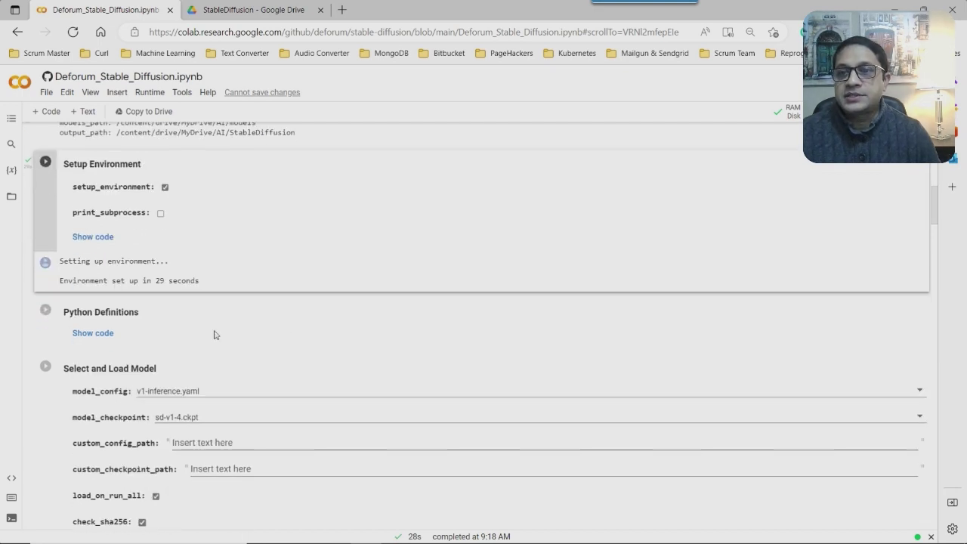
left_click(45, 318)
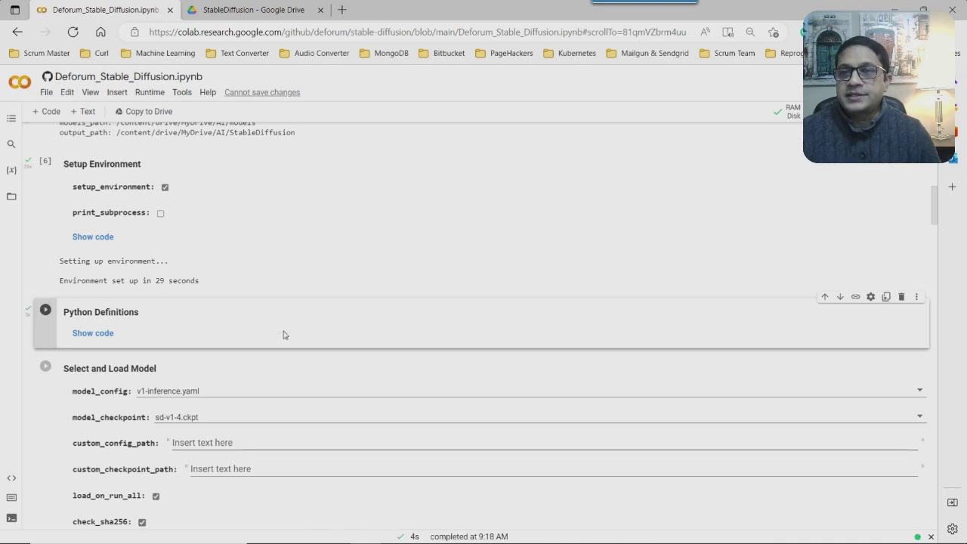
Run the Select and Load Model cell and check its output until the model has loaded.
scroll(283, 329, "down", 1)
scroll(284, 309, "down", 1)
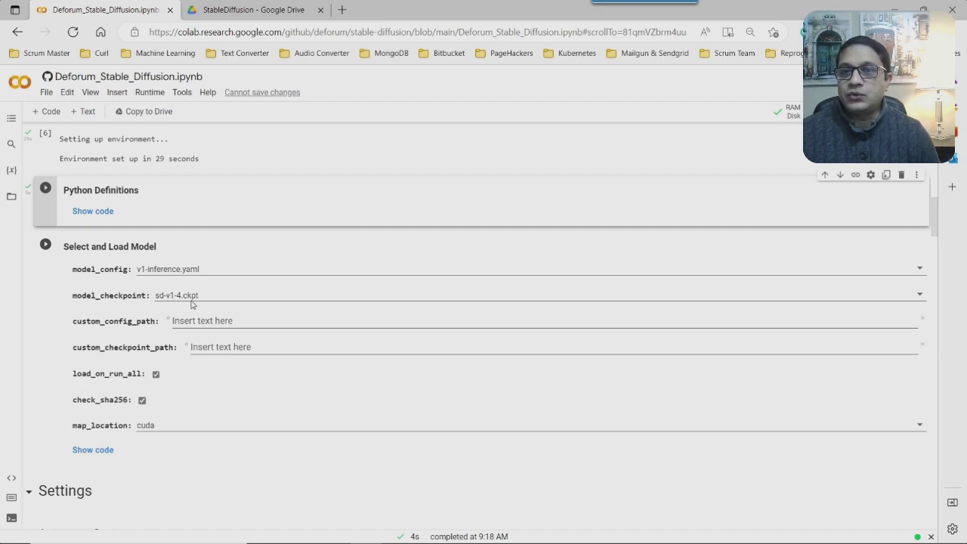
left_click(44, 247)
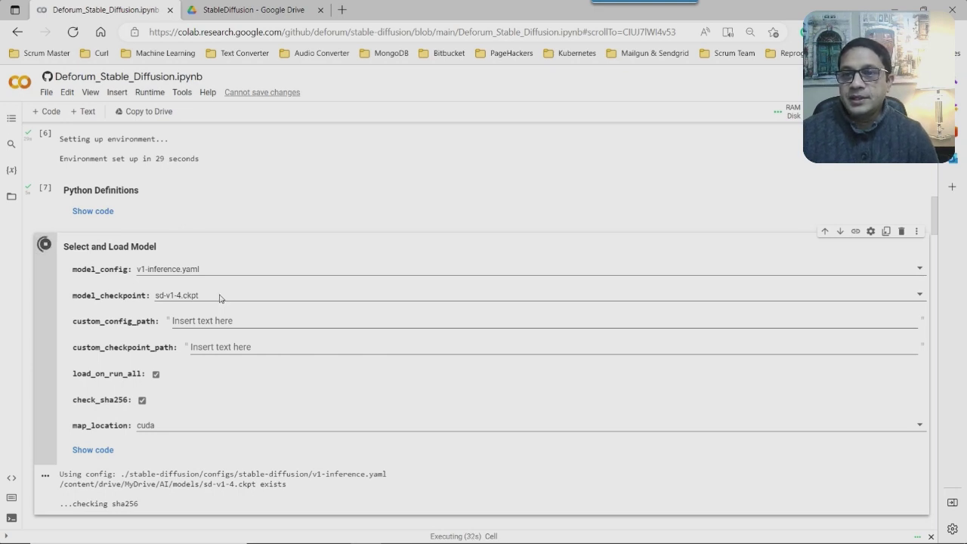
scroll(220, 297, "down", 1)
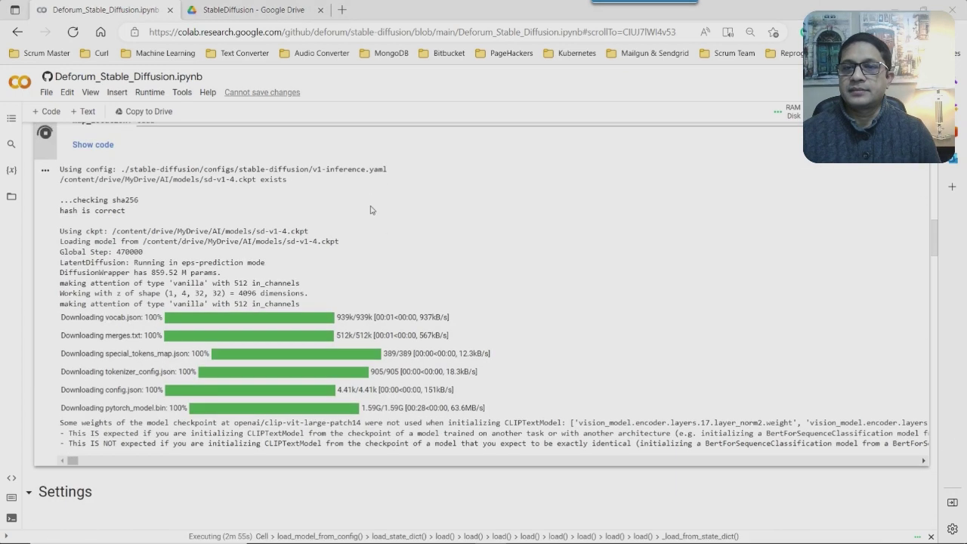
scroll(371, 210, "up", 1)
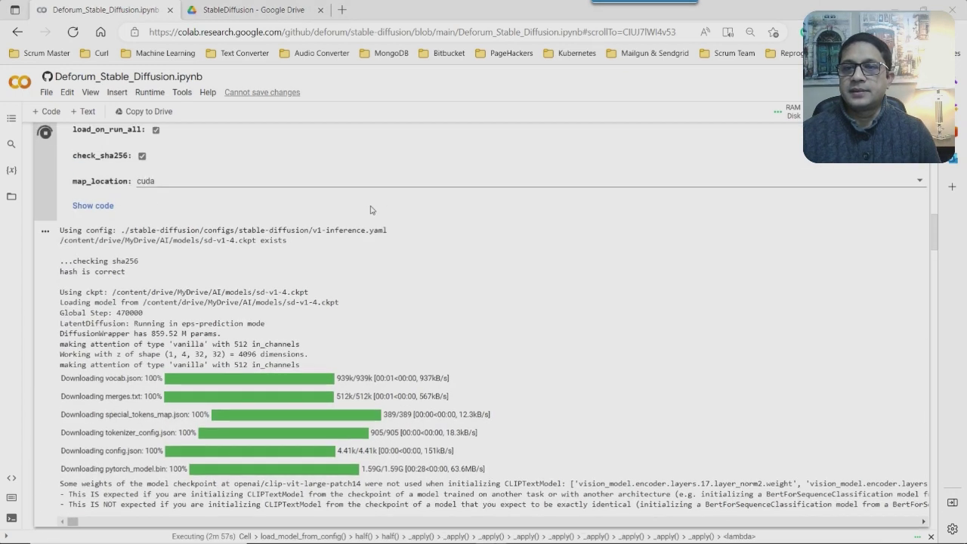
scroll(371, 210, "up", 1)
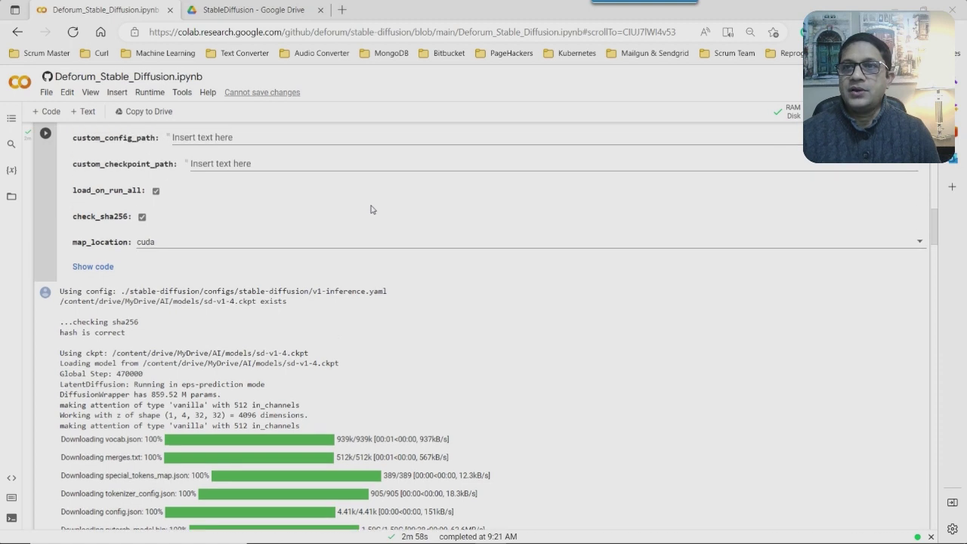
scroll(371, 209, "up", 1)
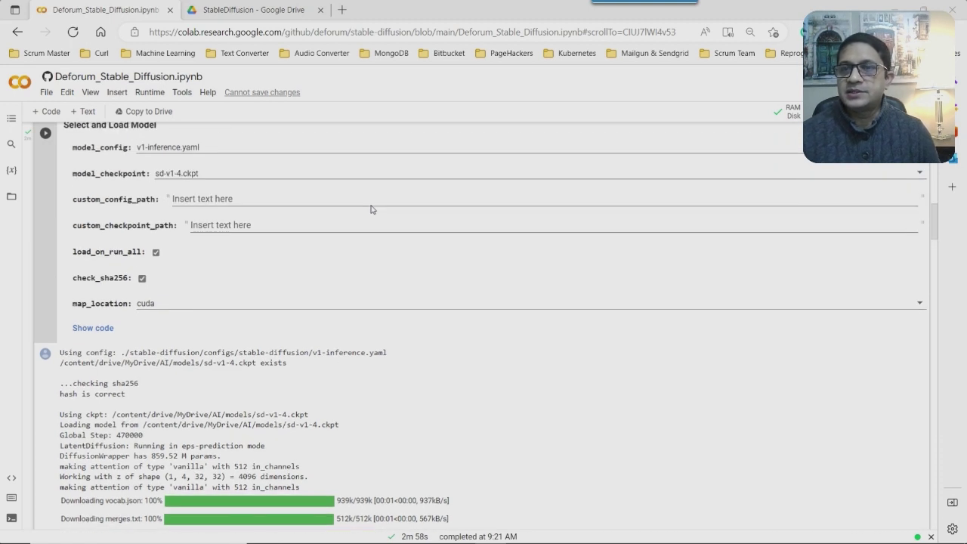
scroll(371, 210, "up", 1)
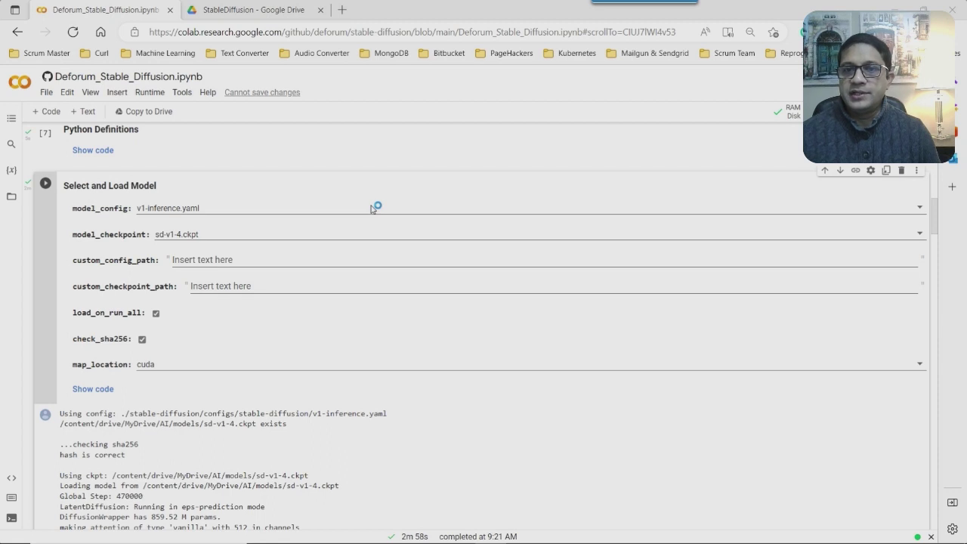
left_click(501, 300)
Set the animation mode in the Animation Settings to Video Input.
scroll(382, 187, "down", 10)
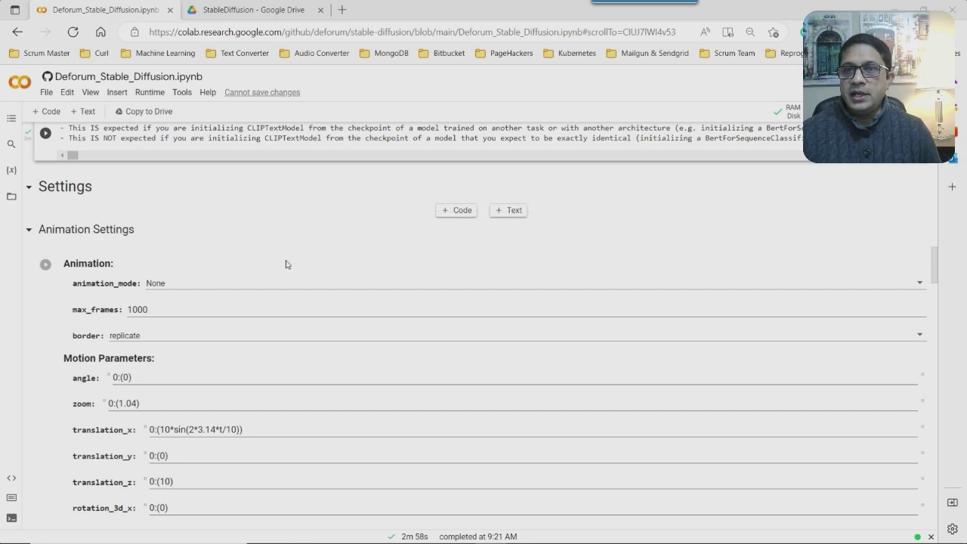
scroll(278, 242, "down", 1)
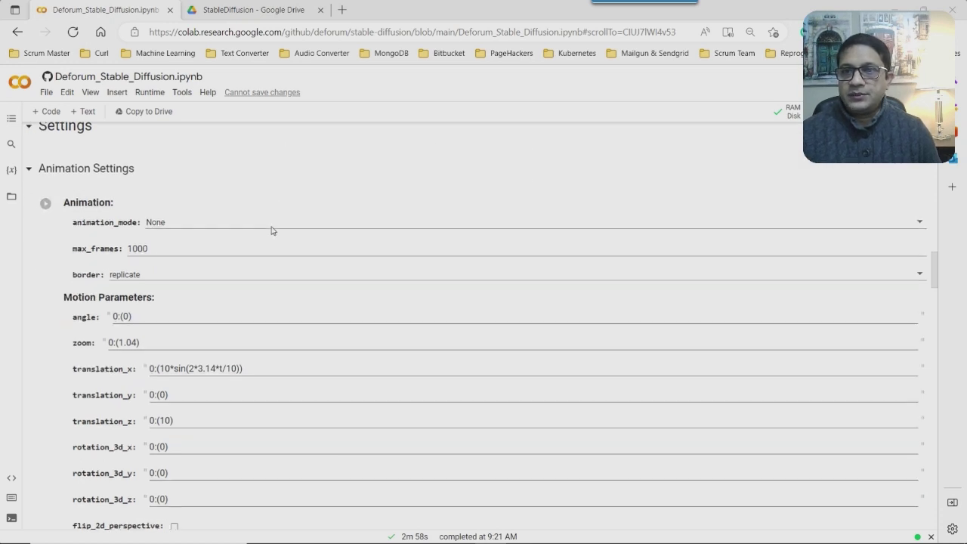
left_click(182, 223)
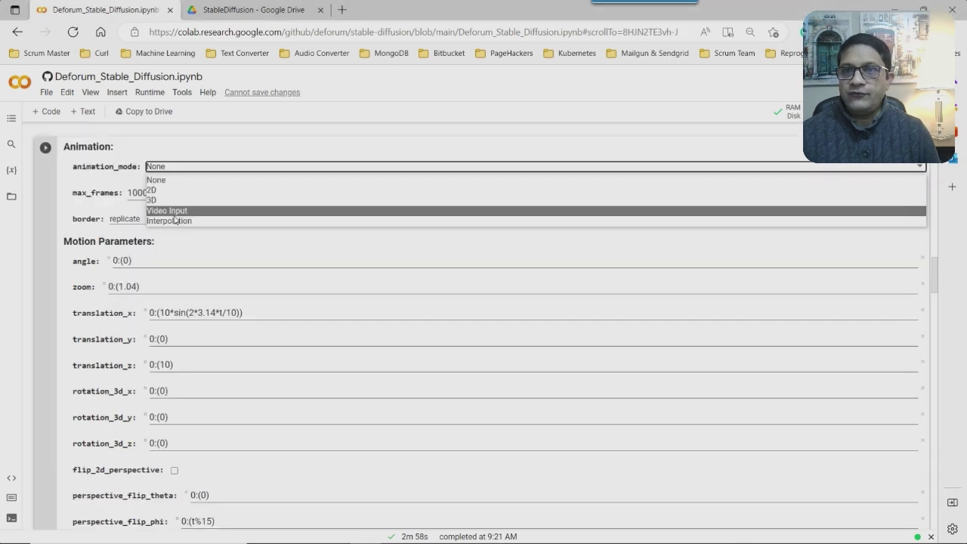
left_click(178, 212)
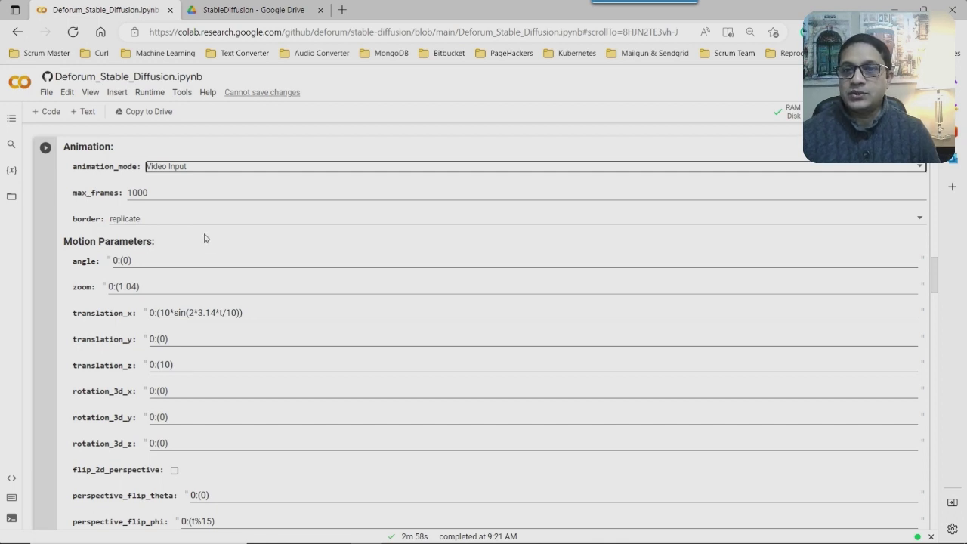
left_click(203, 236)
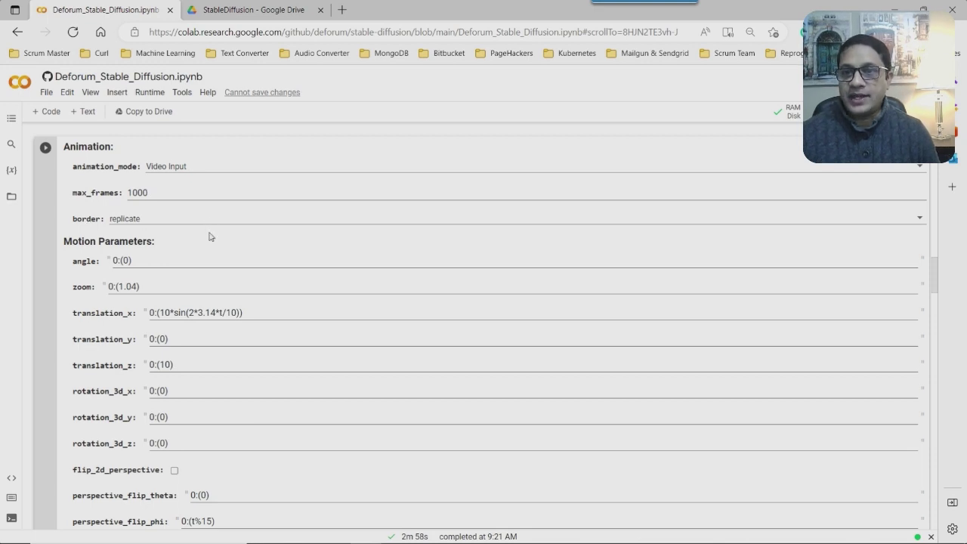
Examine the remaining animation settings, from the motion parameters and color coherence options to the Video Input paths and Resume Animation.
scroll(265, 238, "down", 1)
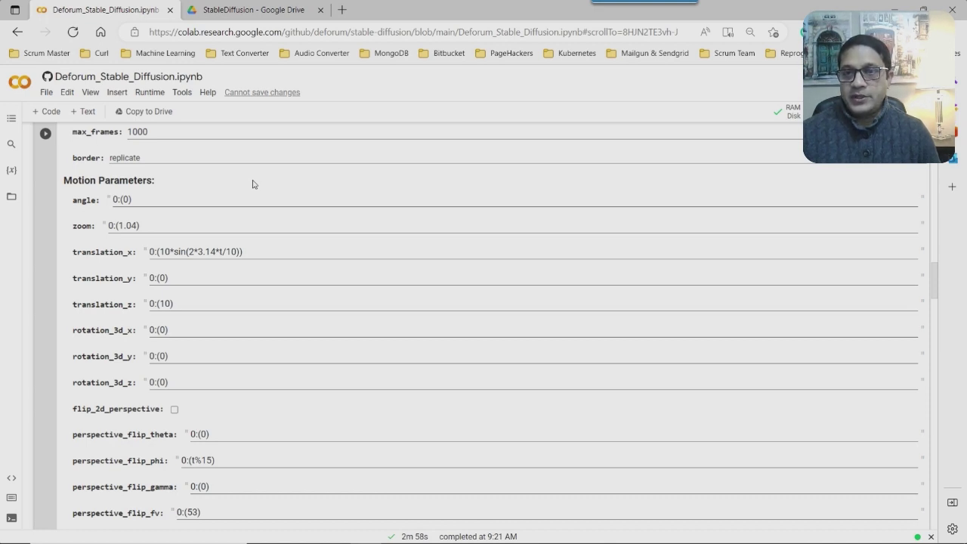
scroll(278, 229, "down", 3)
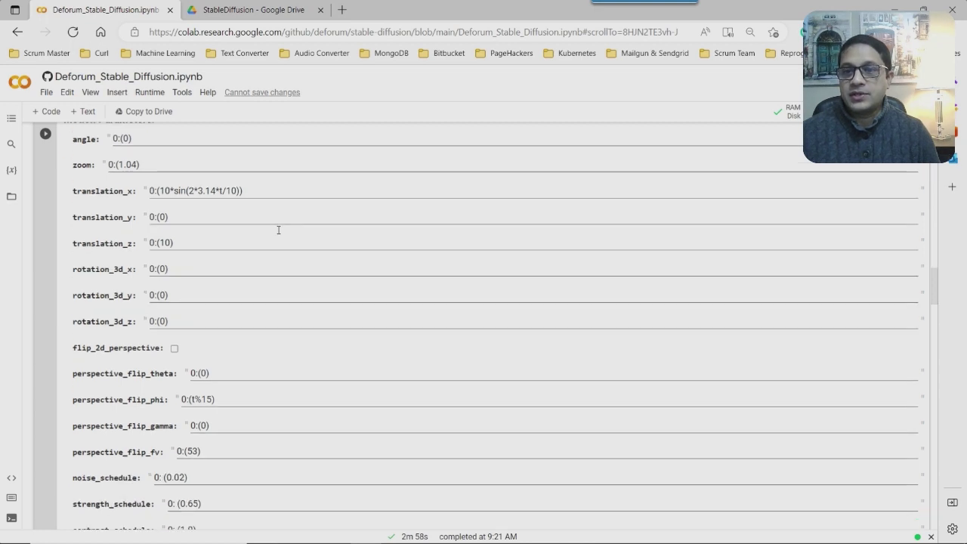
scroll(278, 234, "down", 3)
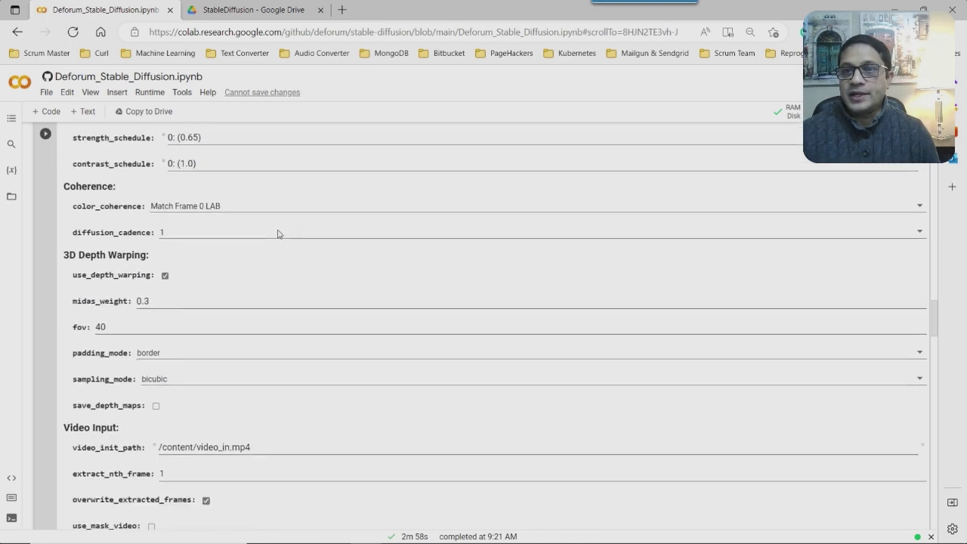
scroll(277, 232, "down", 1)
scroll(277, 232, "up", 1)
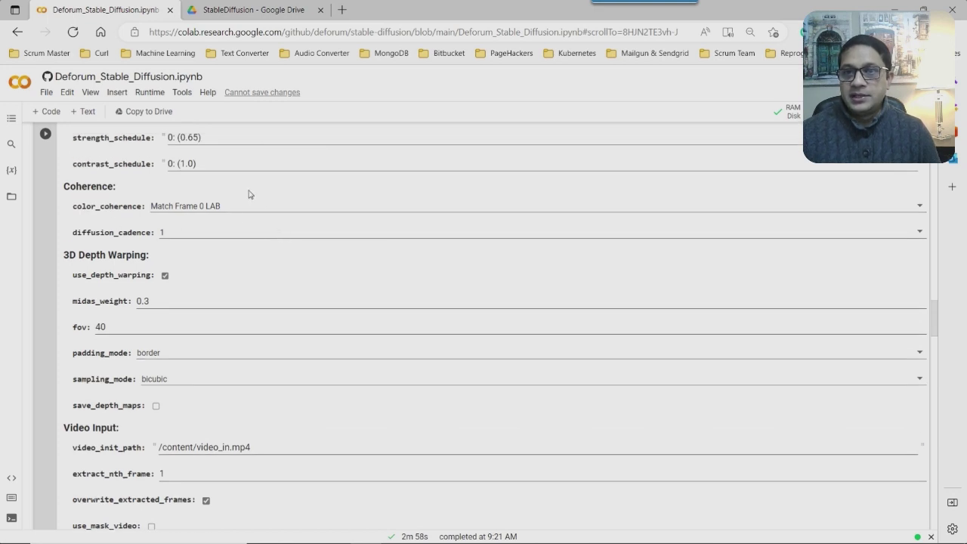
left_click(231, 208)
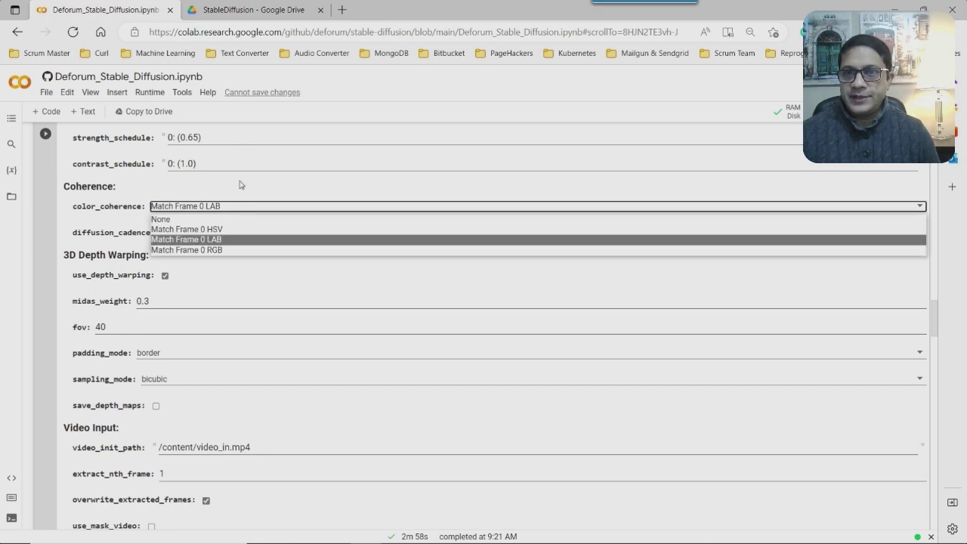
left_click(244, 188)
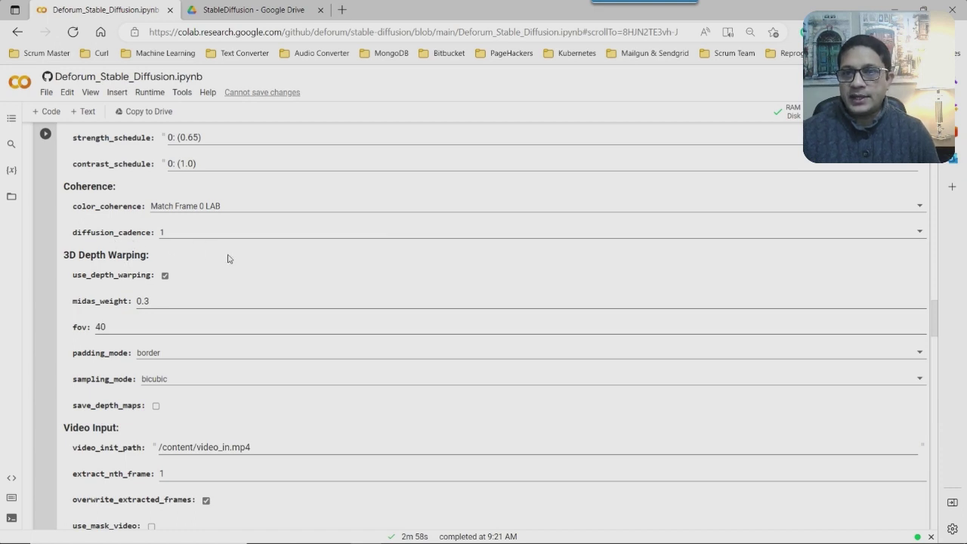
scroll(228, 259, "down", 1)
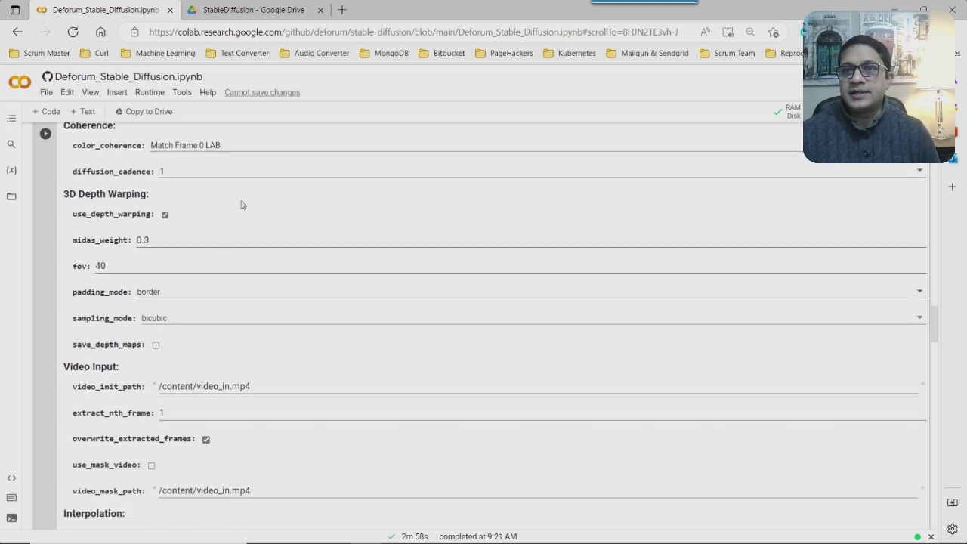
scroll(242, 204, "down", 4)
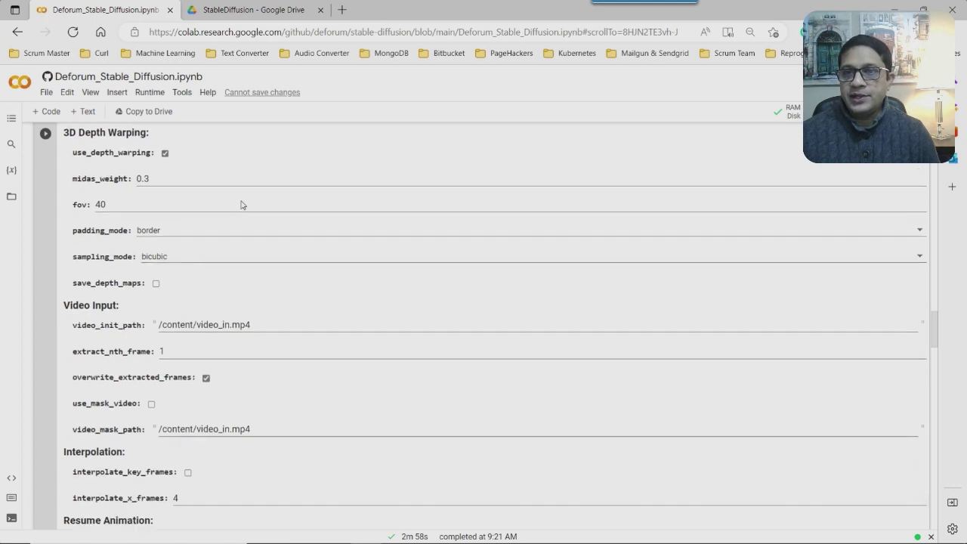
scroll(242, 205, "up", 1)
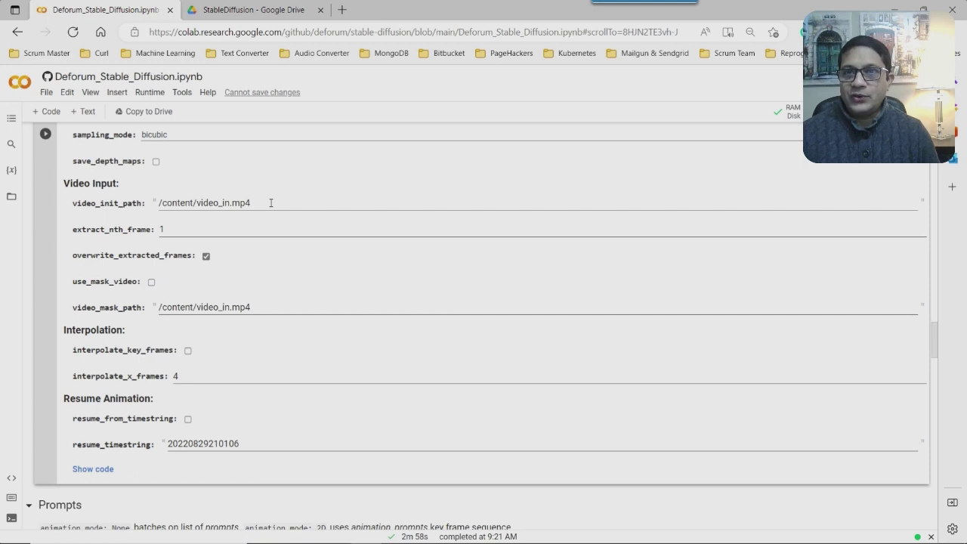
Check the StableDiffusion folder in Google Drive for the input video, comparing it with the notebook's Video Input path.
left_click(238, 11)
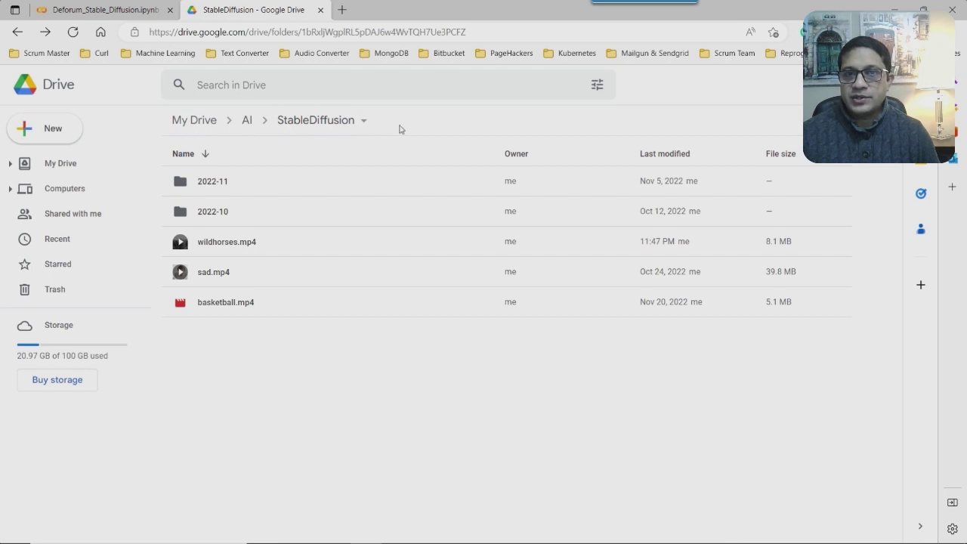
left_click(126, 9)
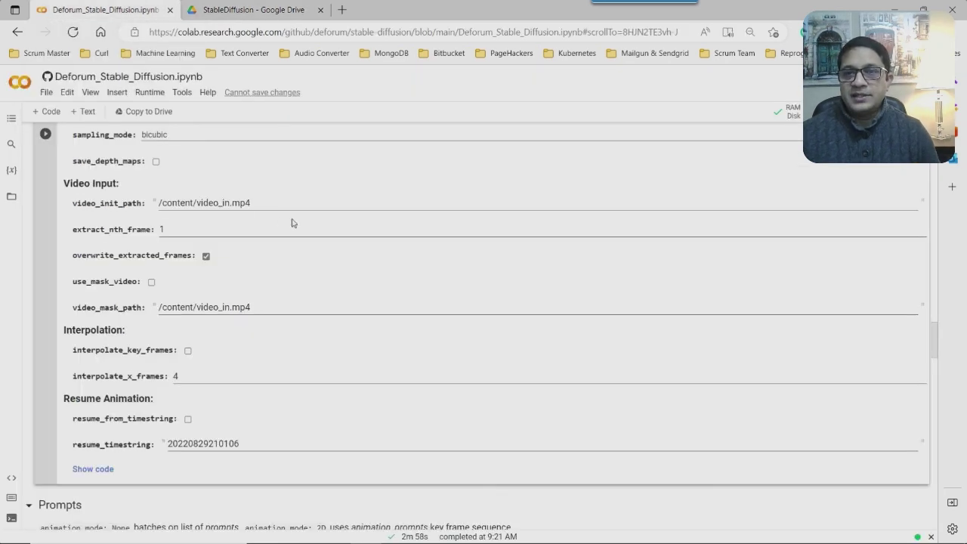
left_click(265, 10)
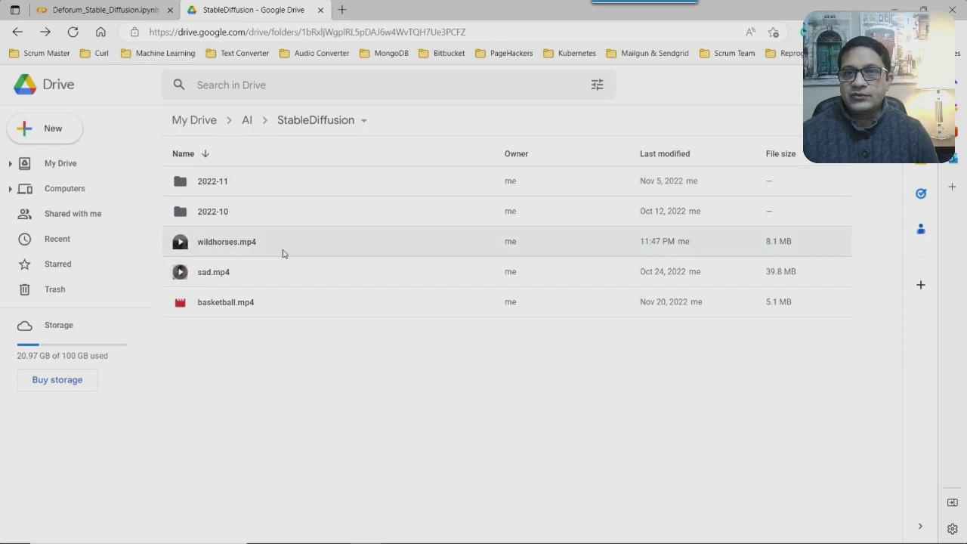
left_click(109, 9)
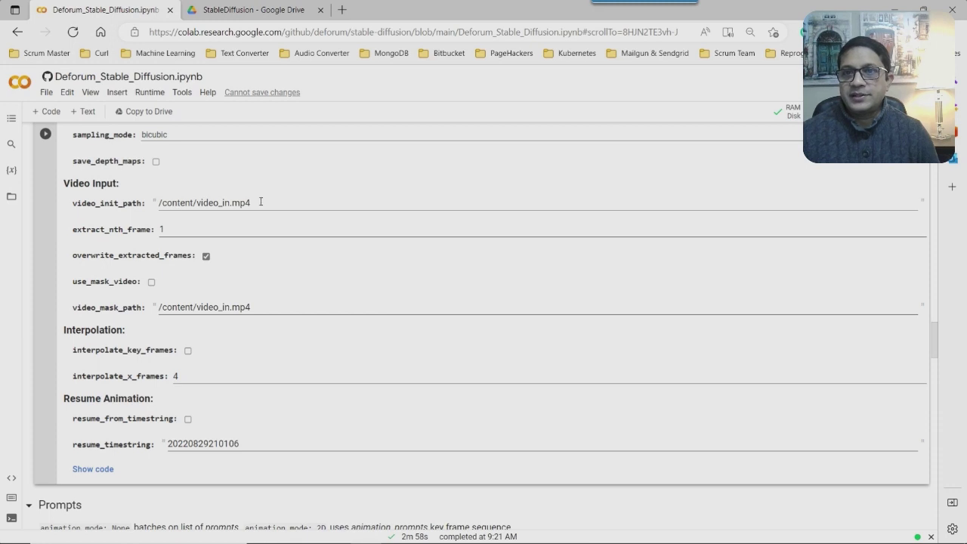
Copy the output_path_gdrive value /content/drive/MyDrive/AI/StableDiffusion from the Model and Output Paths cell.
scroll(261, 202, "up", 3)
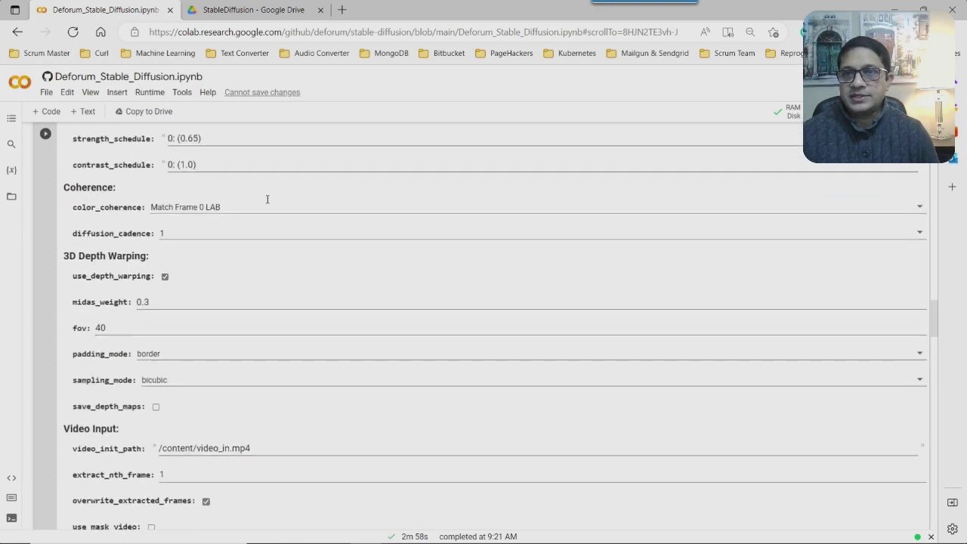
scroll(267, 199, "up", 10)
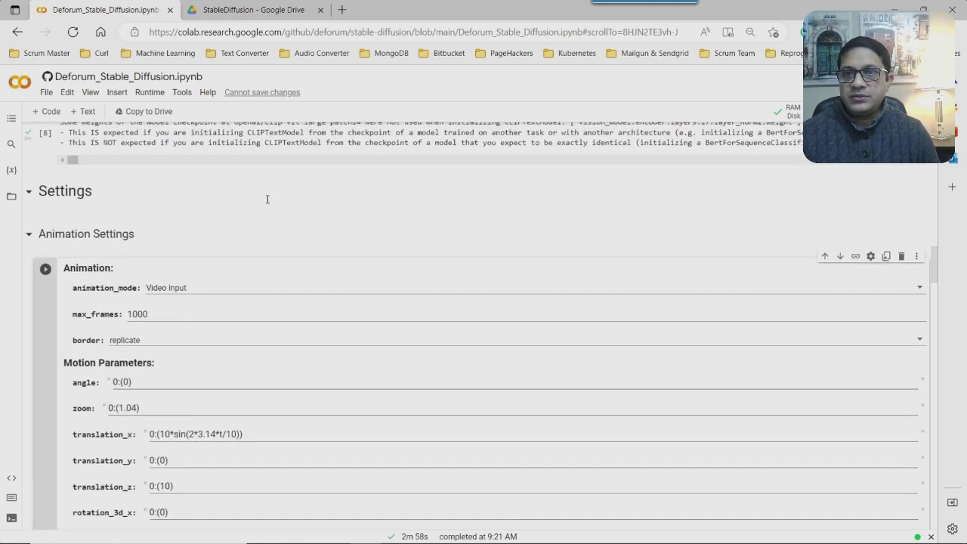
scroll(266, 198, "up", 15)
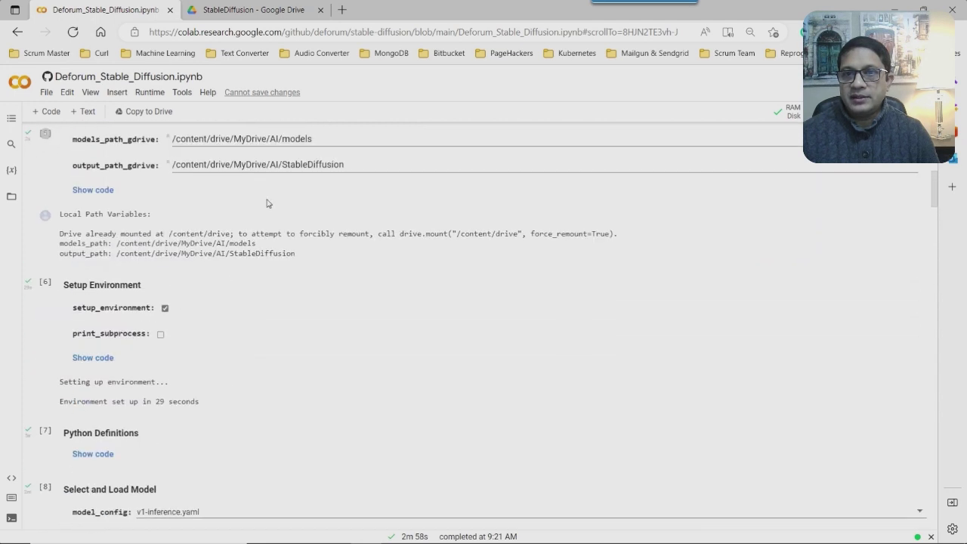
scroll(266, 203, "up", 3)
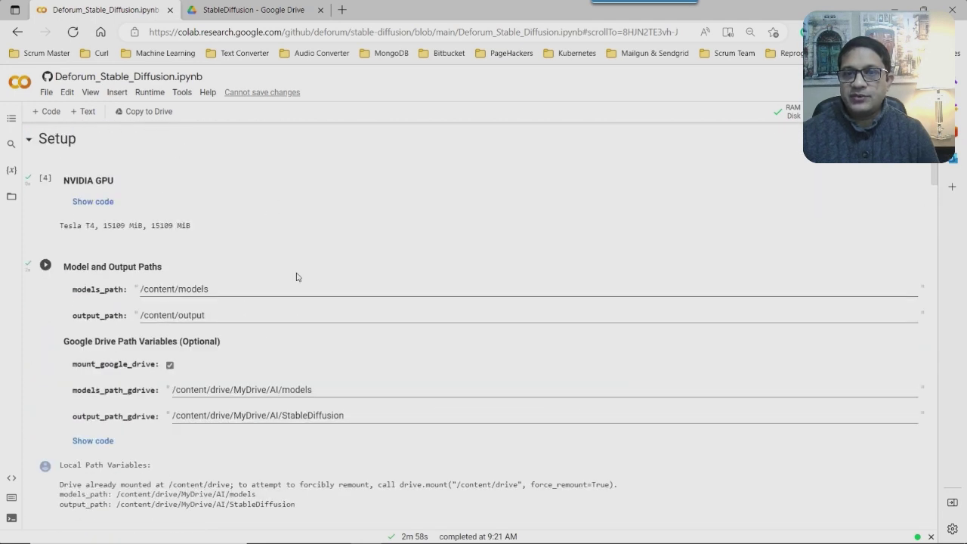
scroll(296, 277, "down", 1)
left_click(282, 330)
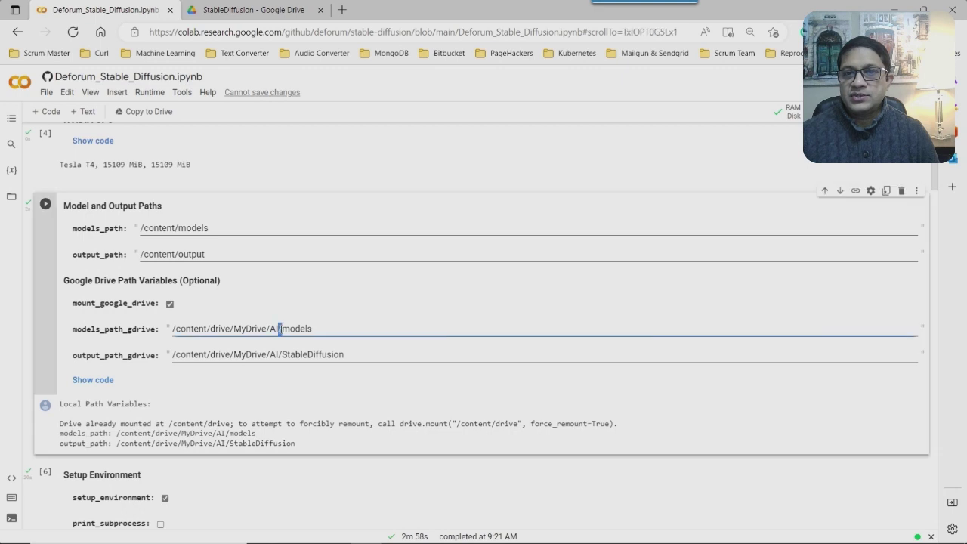
left_click_drag(355, 353, 166, 363)
key("ctrl+c")
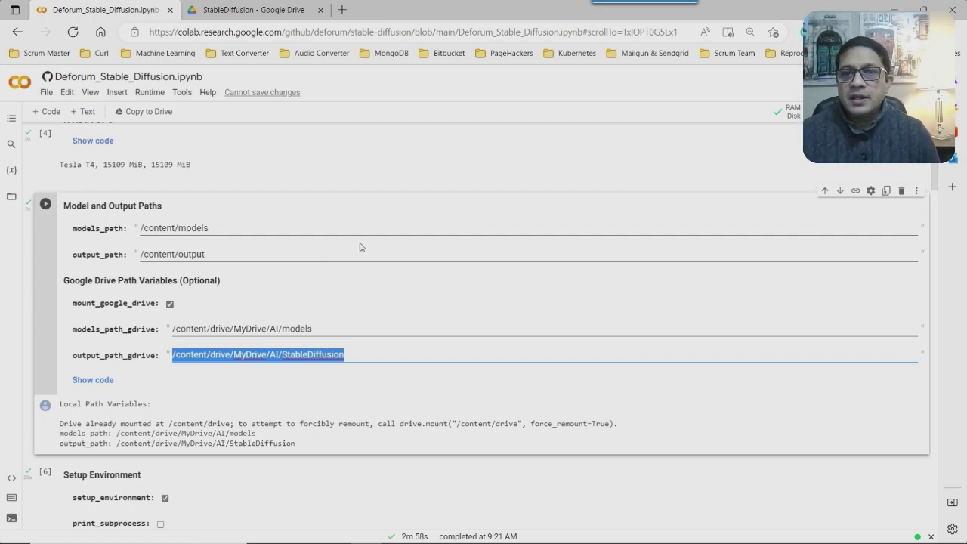
Replace video_init_path in the Video Input settings with the copied folder path plus a trailing slash, /content/drive/MyDrive/AI/StableDiffusion/.
scroll(359, 247, "down", 10)
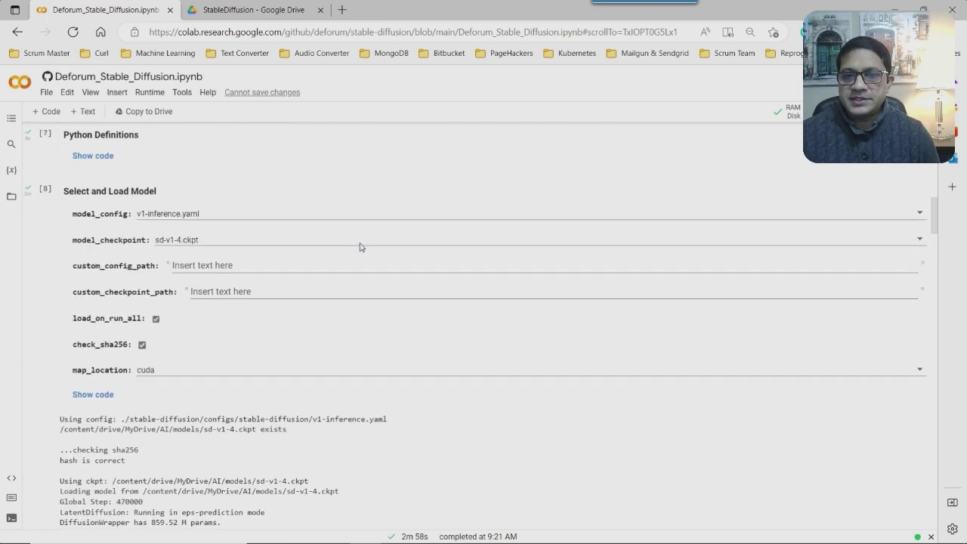
scroll(360, 247, "up", 10)
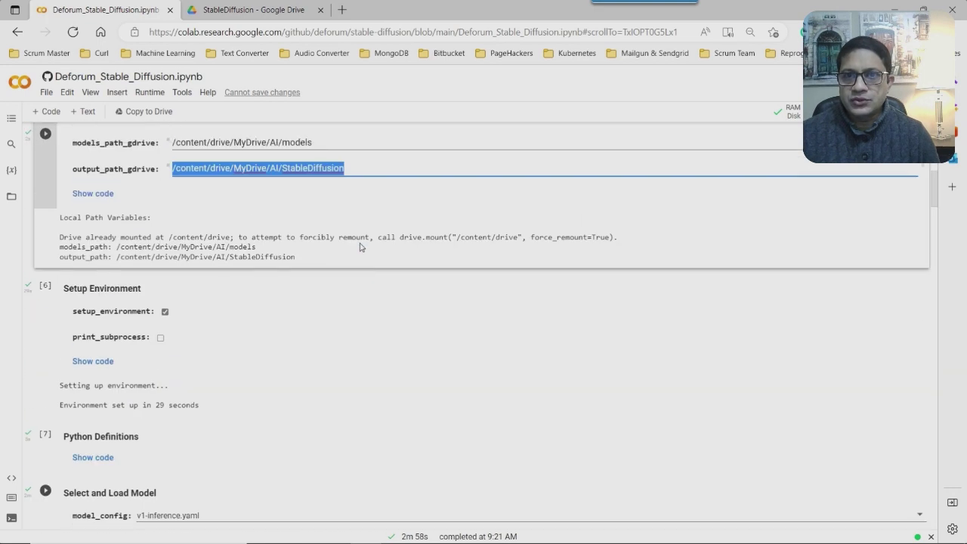
scroll(359, 247, "down", 3)
scroll(360, 247, "down", 15)
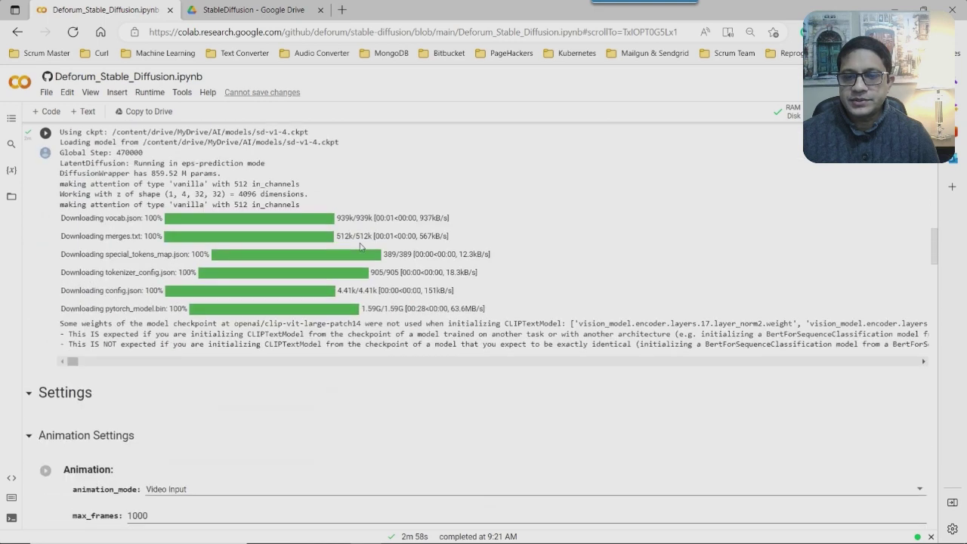
scroll(359, 247, "down", 10)
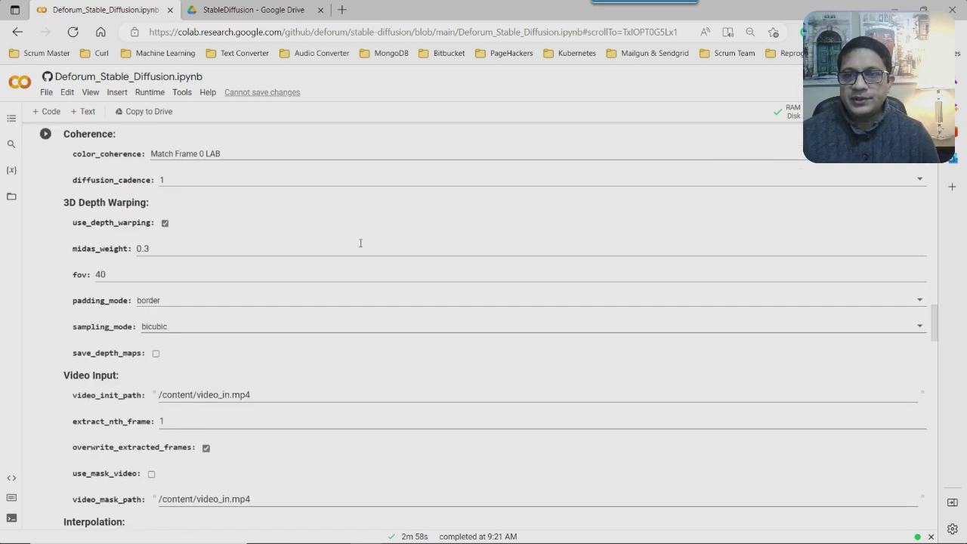
scroll(360, 246, "up", 1)
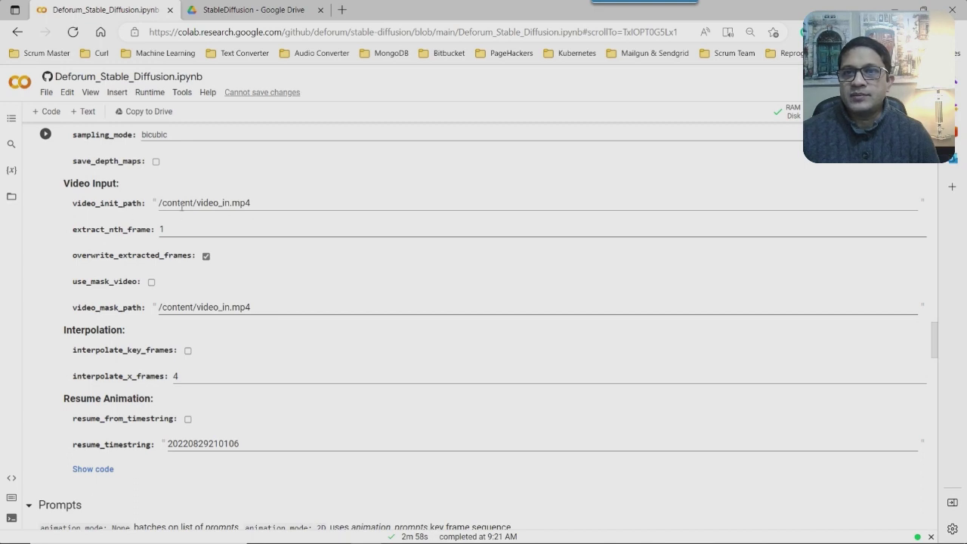
triple_click(271, 202)
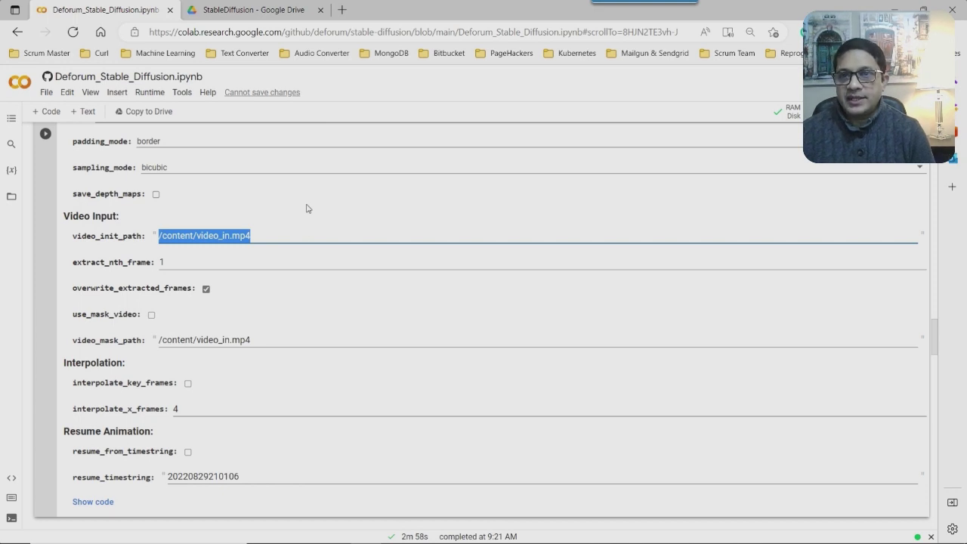
key("ctrl+v")
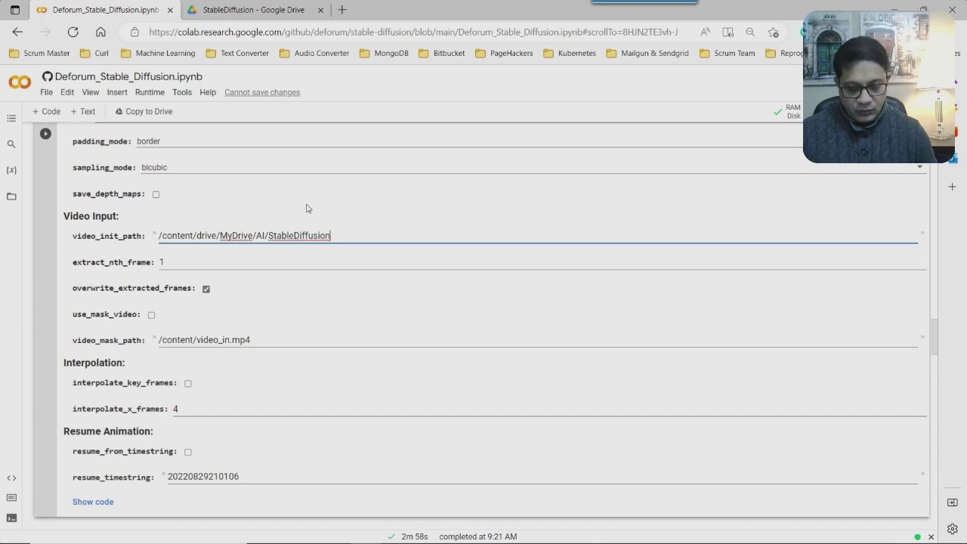
type("/")
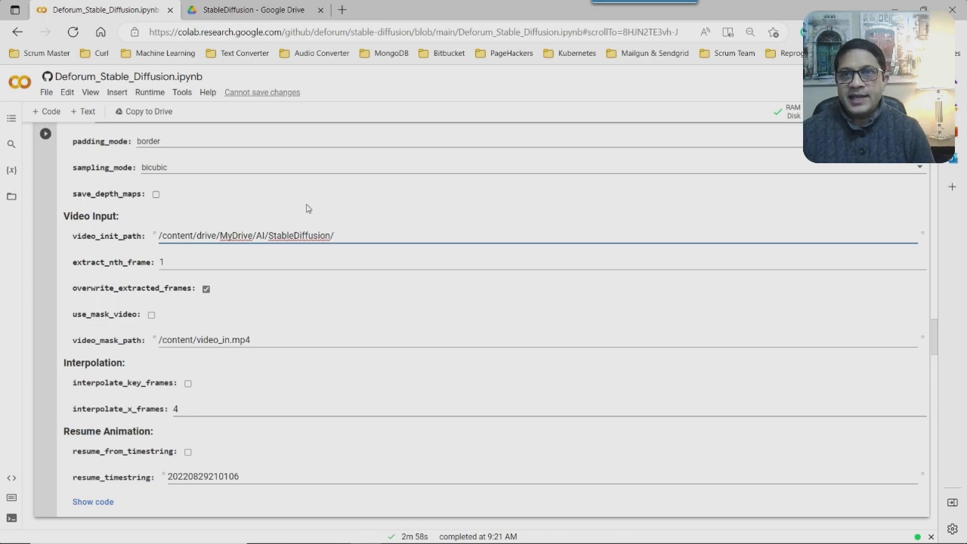
Look up the horse video's file name in Google Drive and append wildhorses.mp4 to the video_init_path.
left_click(260, 12)
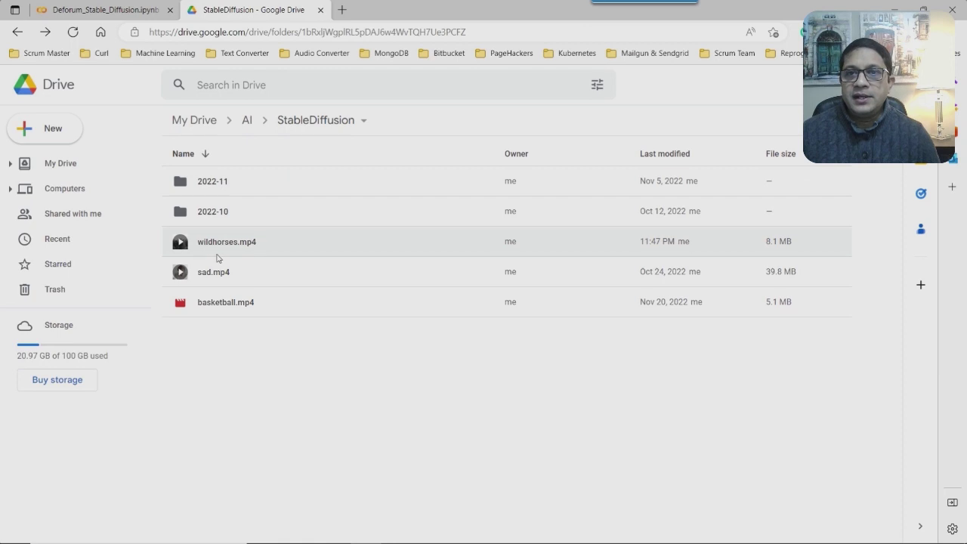
left_click(112, 11)
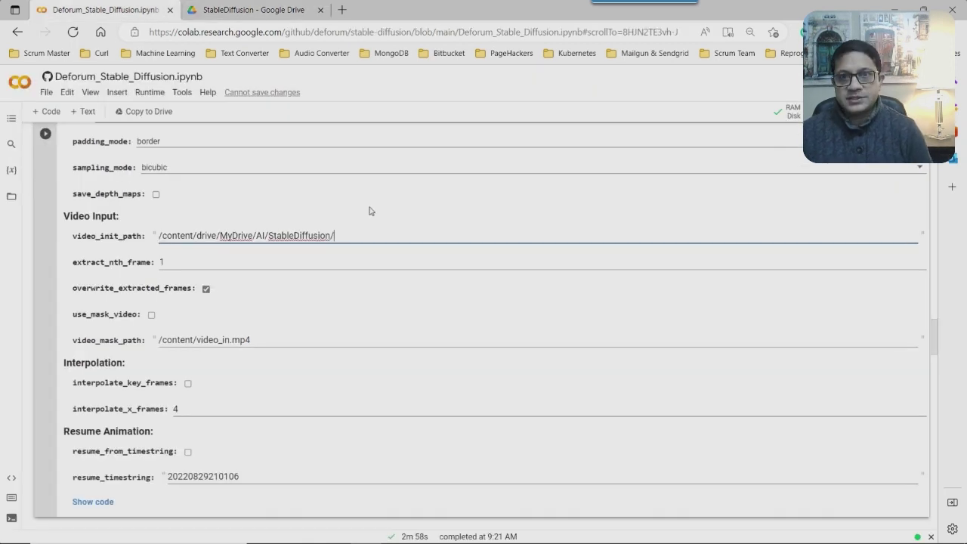
type("wildhors")
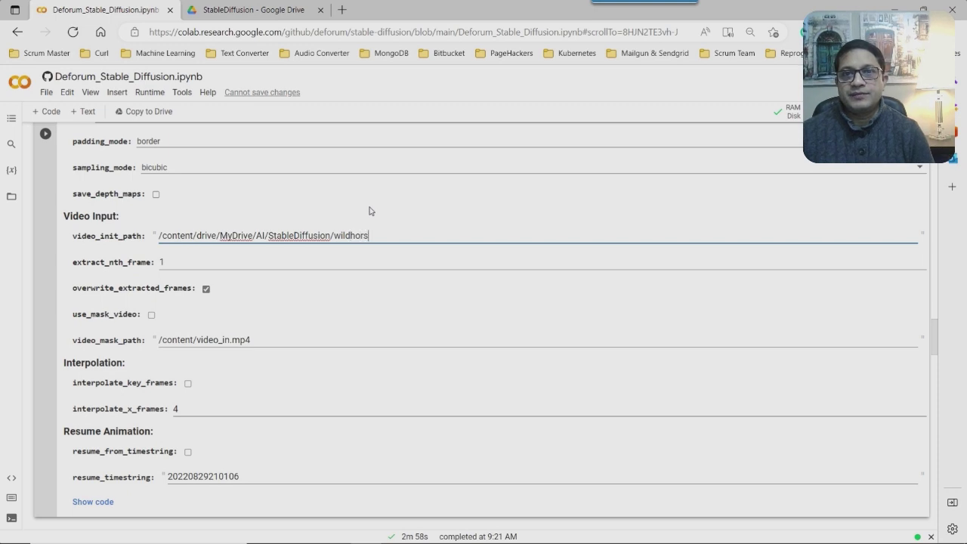
type("es.mp4")
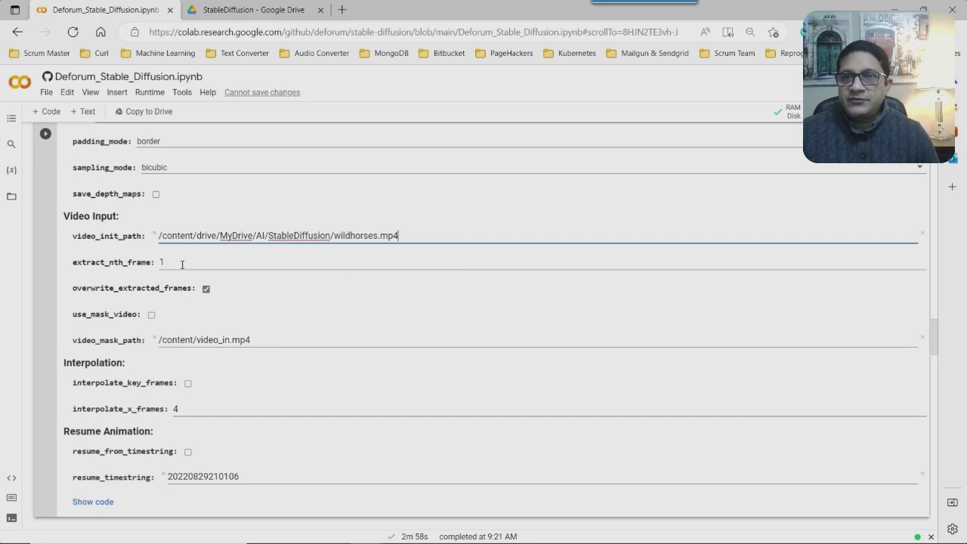
Switch to the Deforum Stable Diffusion Settings page in Chrome and read its Video Input Settings section.
mouse_move(456, 543)
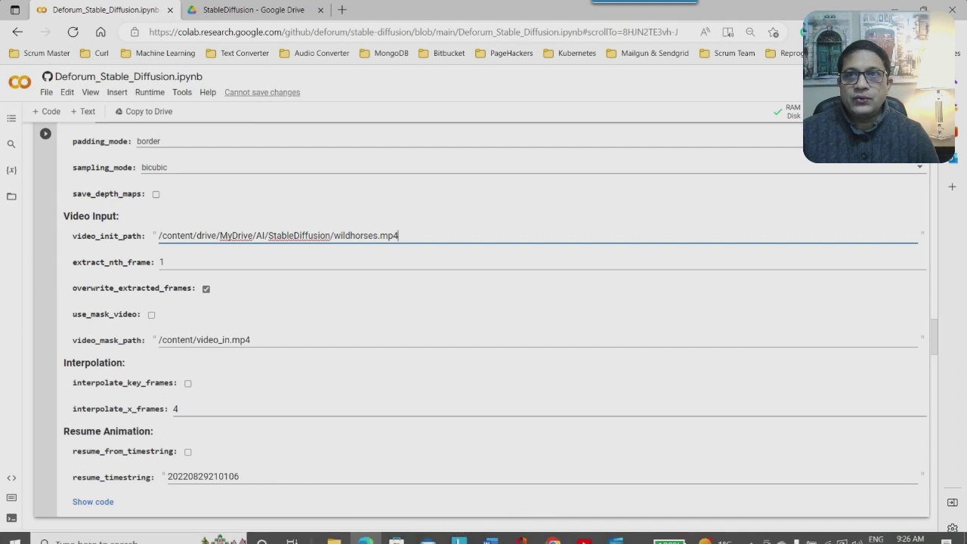
mouse_move(553, 532)
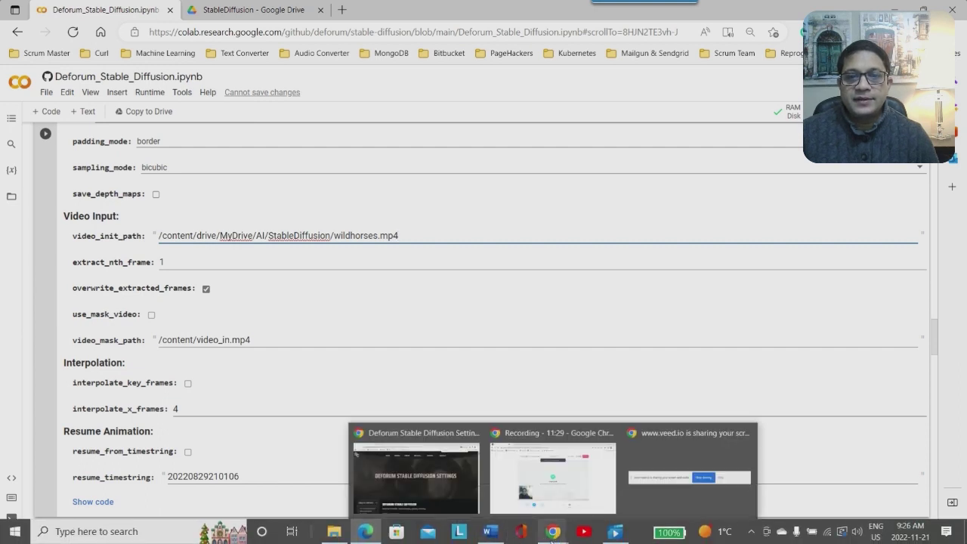
left_click(415, 472)
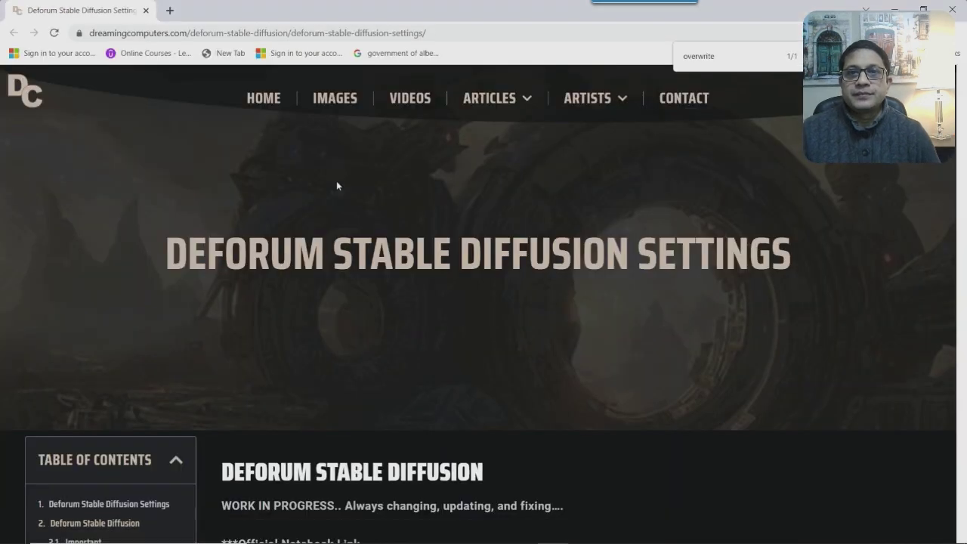
scroll(151, 322, "down", 4)
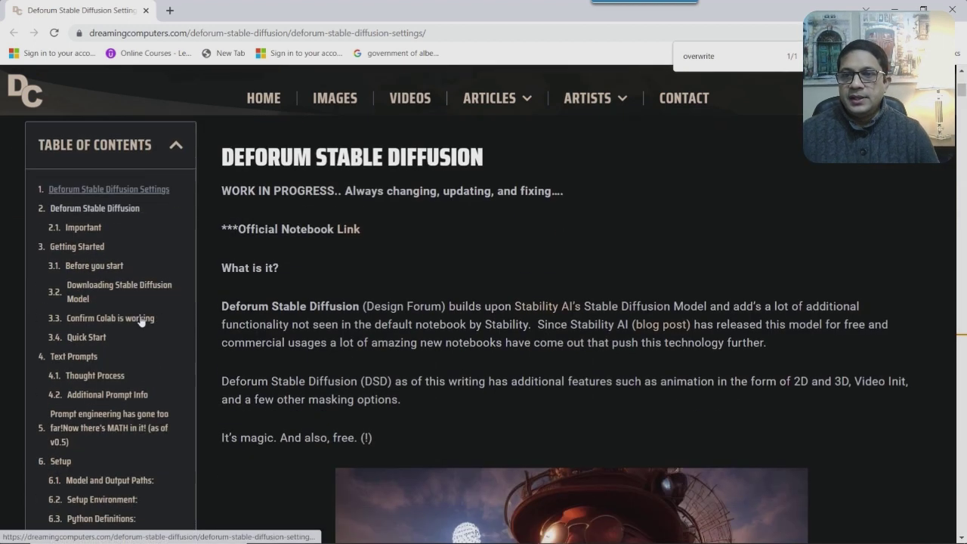
scroll(141, 321, "down", 2)
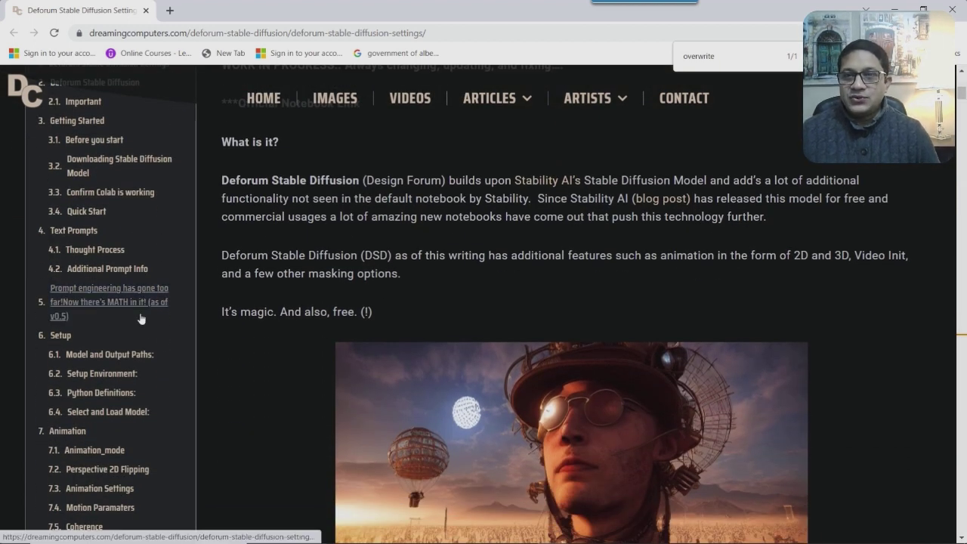
scroll(140, 314, "down", 1)
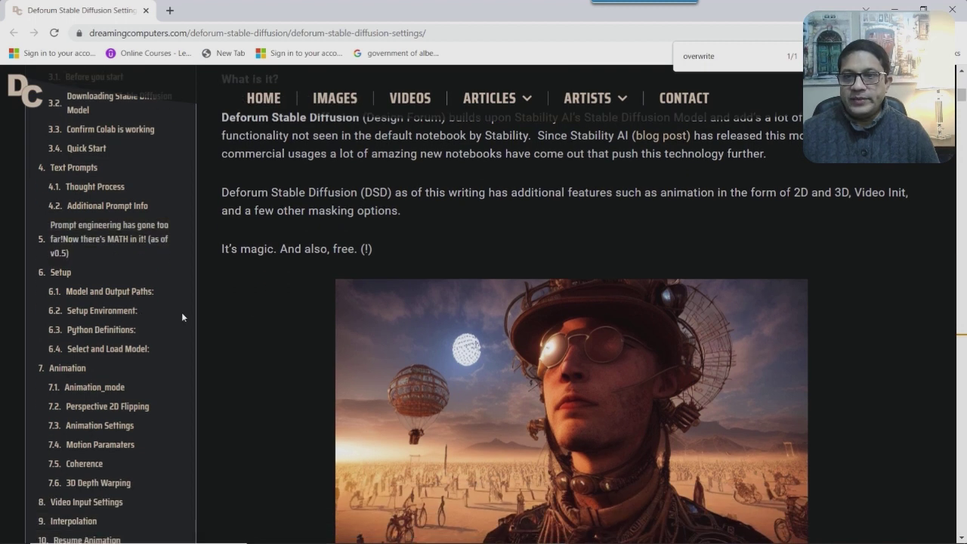
scroll(181, 318, "down", 2)
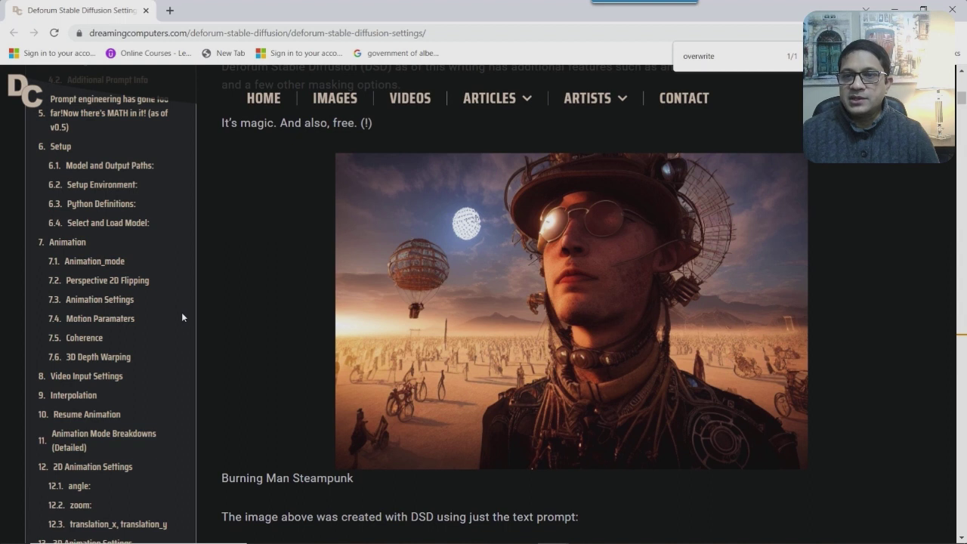
left_click(80, 383)
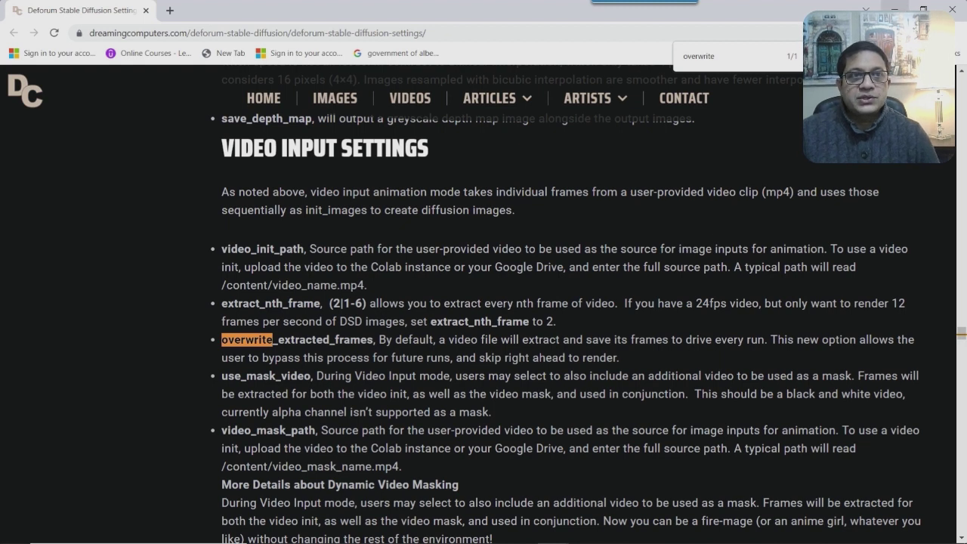
Switch back to the Deforum_Stable_Diffusion.ipynb notebook in Edge and check its Video Input settings.
mouse_move(778, 541)
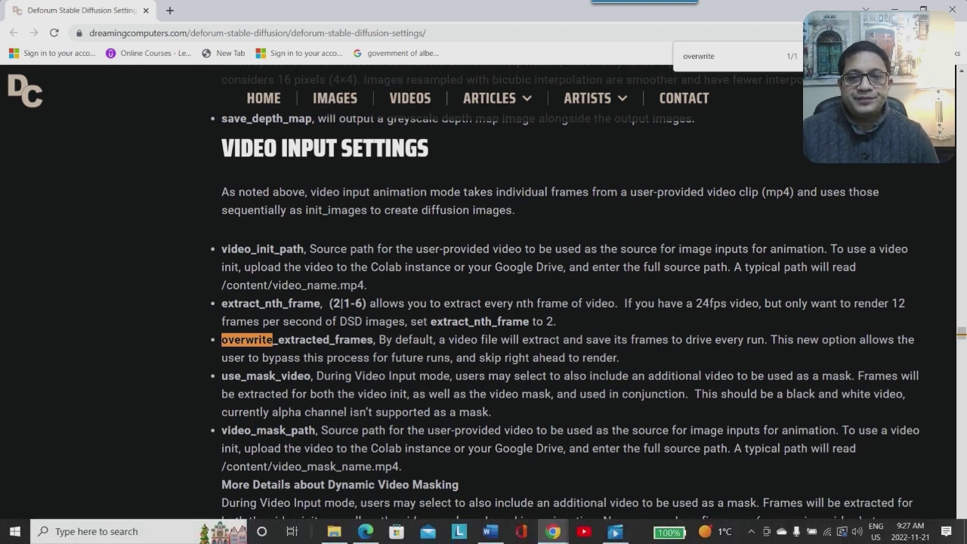
mouse_move(373, 538)
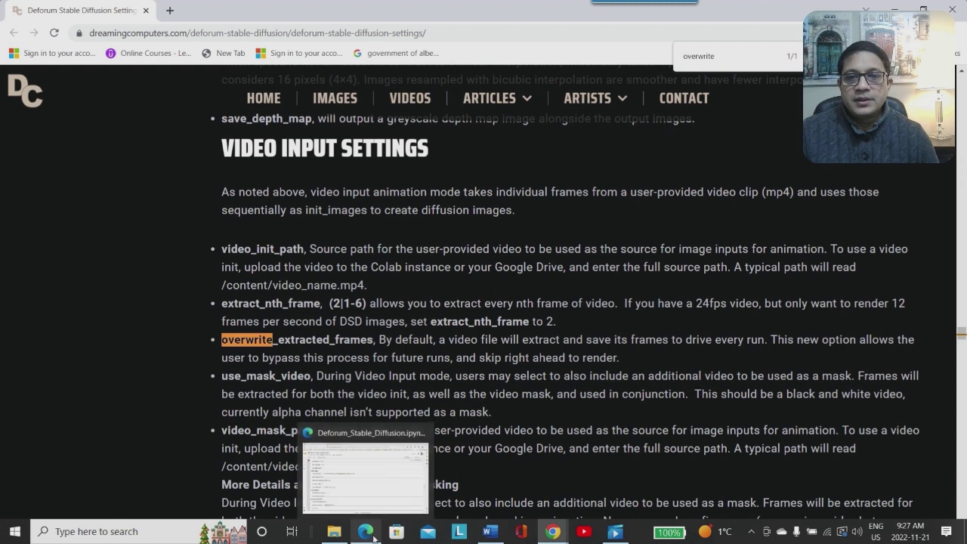
left_click(360, 480)
left_click(360, 480)
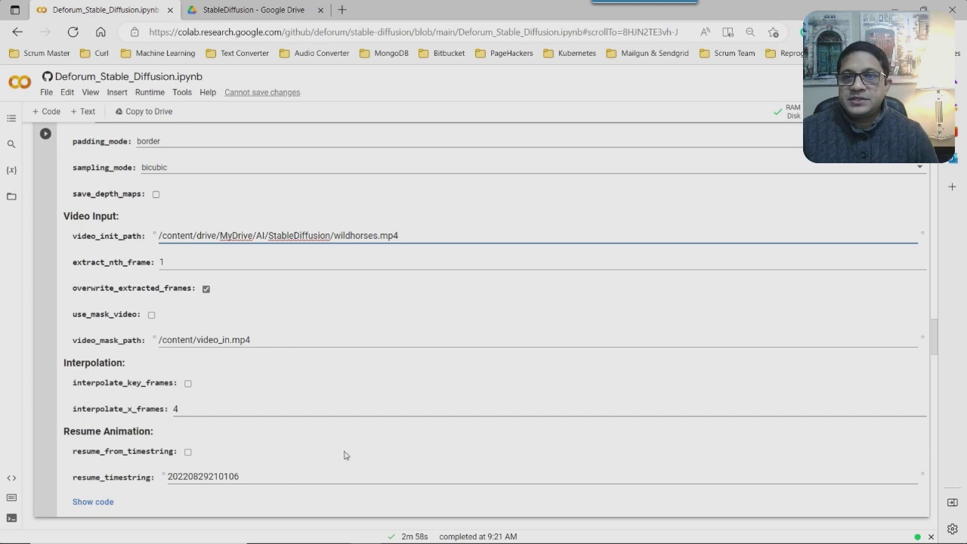
Switch to the Deforum Stable Diffusion Settings page in Chrome and read the overwrite_extracted_frames description.
mouse_move(491, 538)
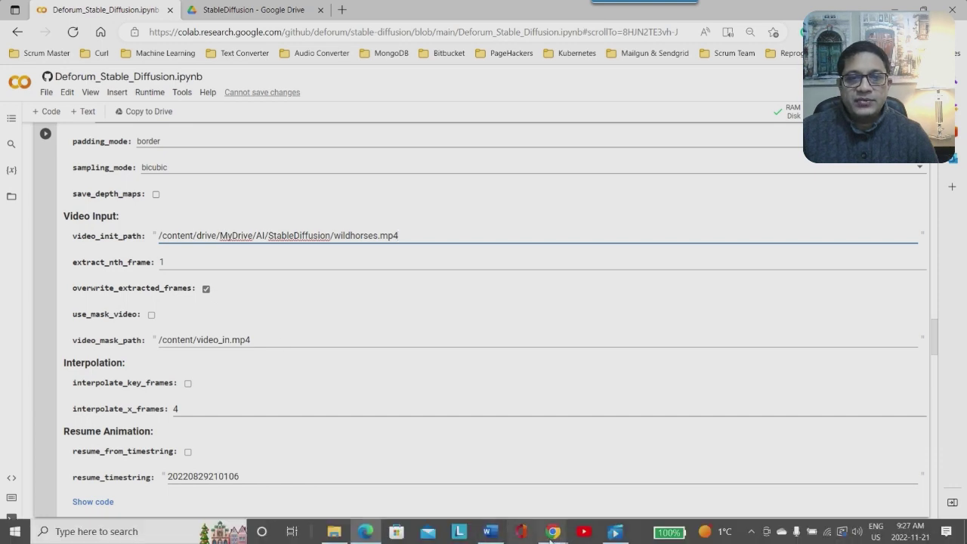
mouse_move(551, 539)
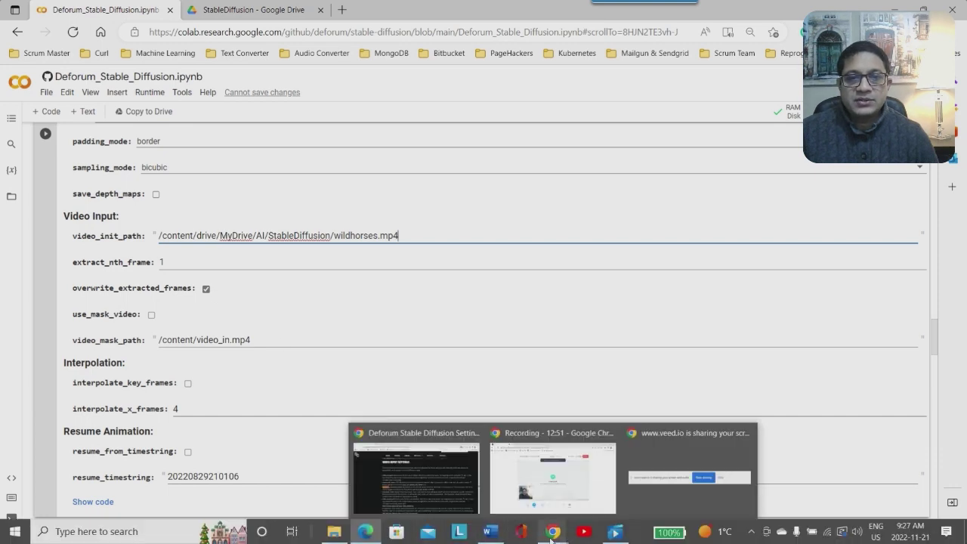
left_click(447, 488)
scroll(389, 378, "down", 2)
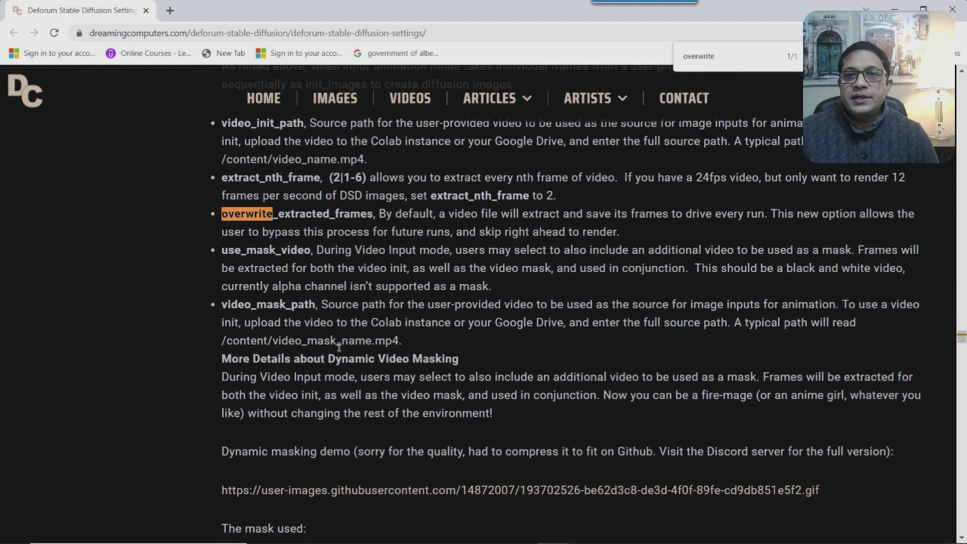
scroll(339, 345, "up", 1)
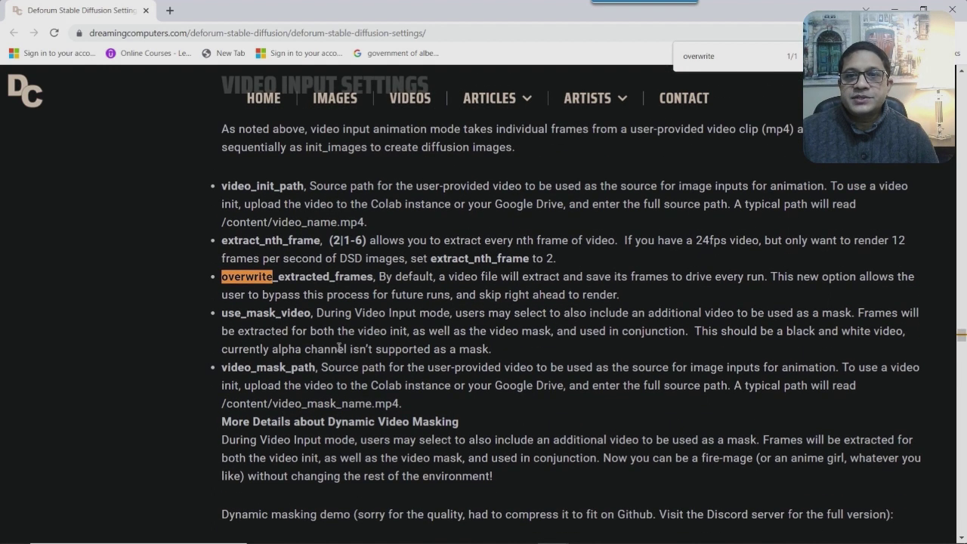
left_click(287, 293, "shift")
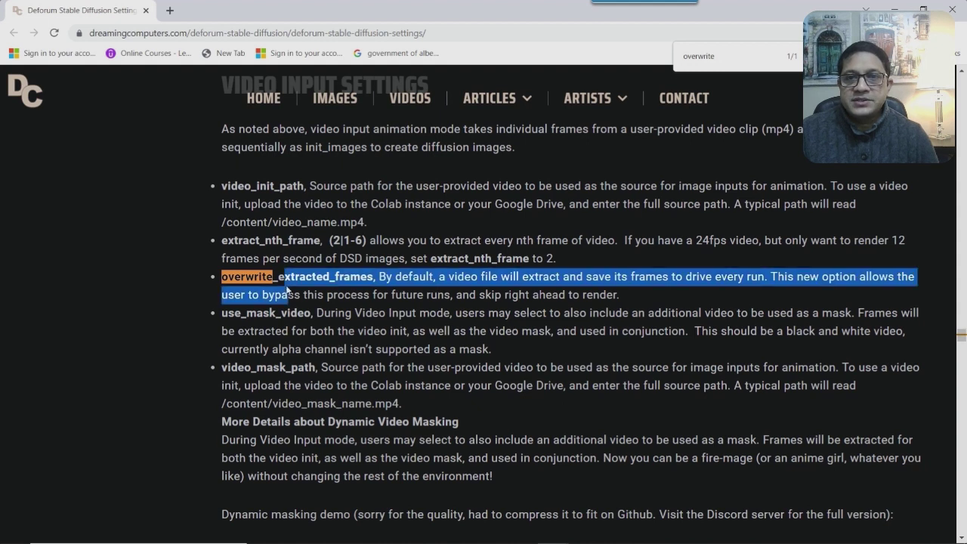
left_click(331, 294)
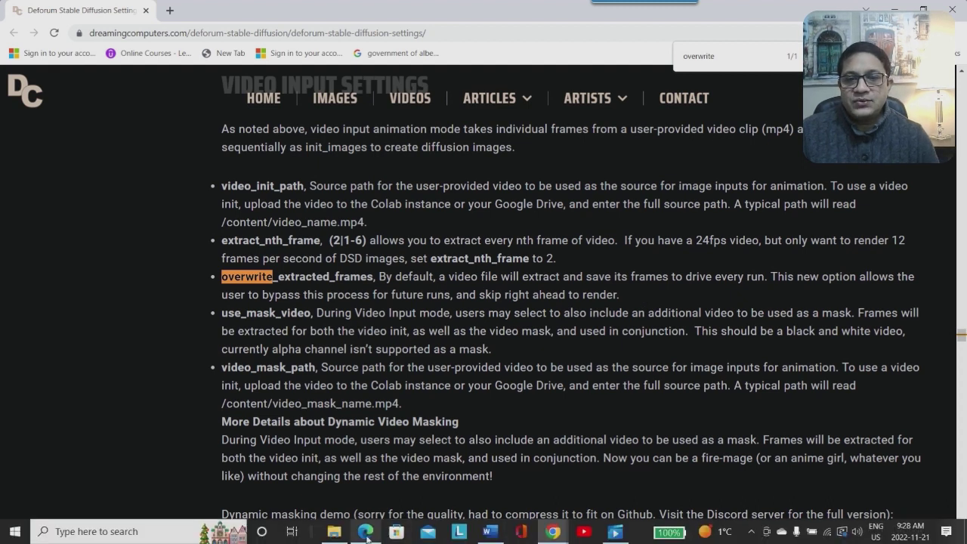
Return to the Colab notebook in Edge and comment out the forest and woman portrait entries in the prompts list.
left_click(365, 532)
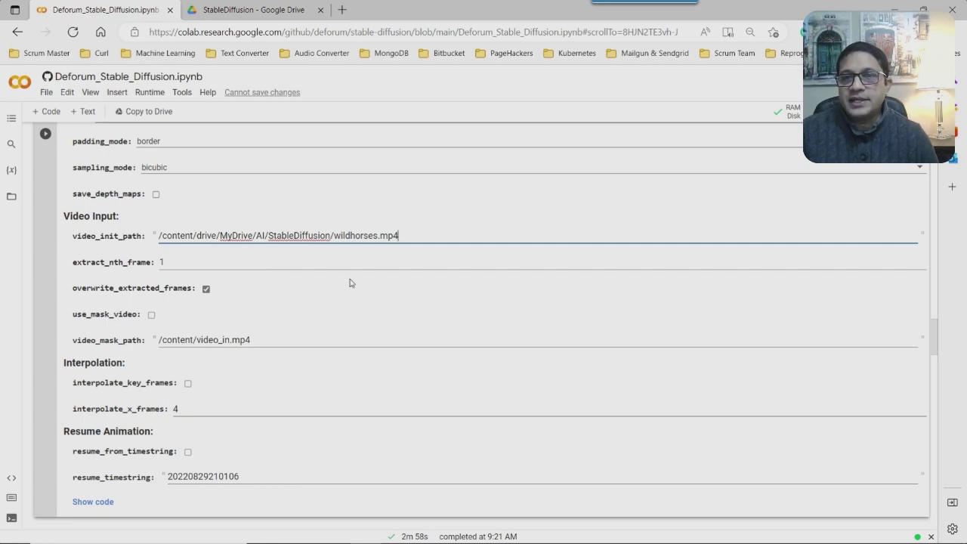
scroll(350, 282, "down", 1)
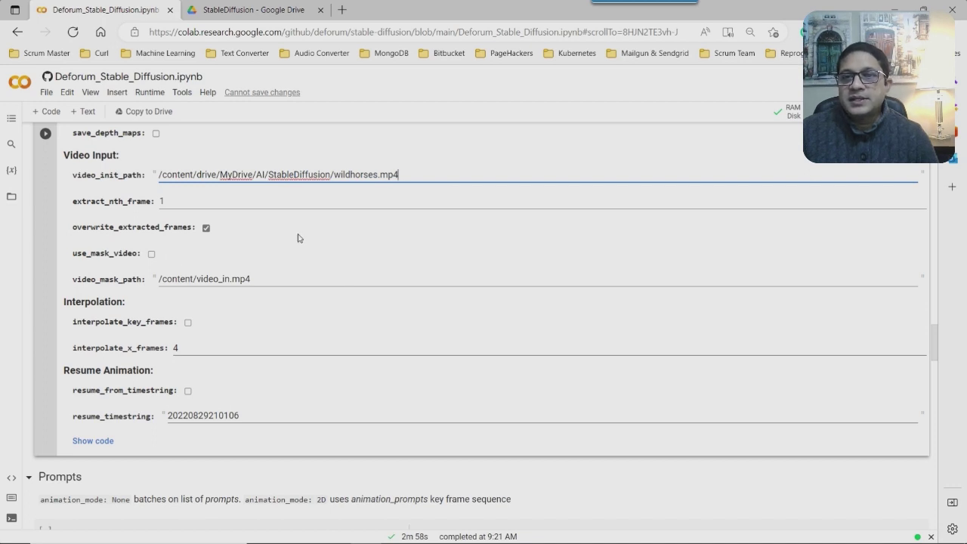
scroll(297, 238, "down", 1)
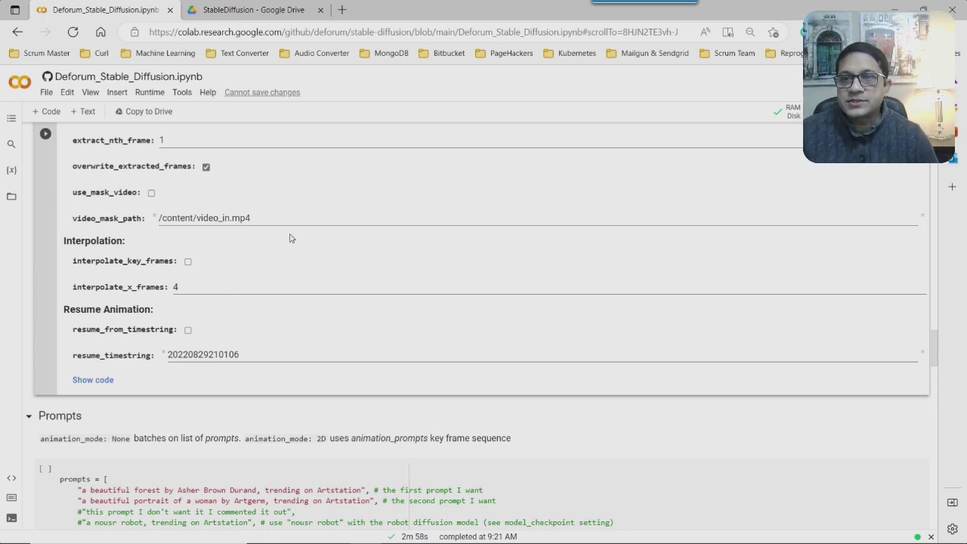
scroll(291, 238, "down", 3)
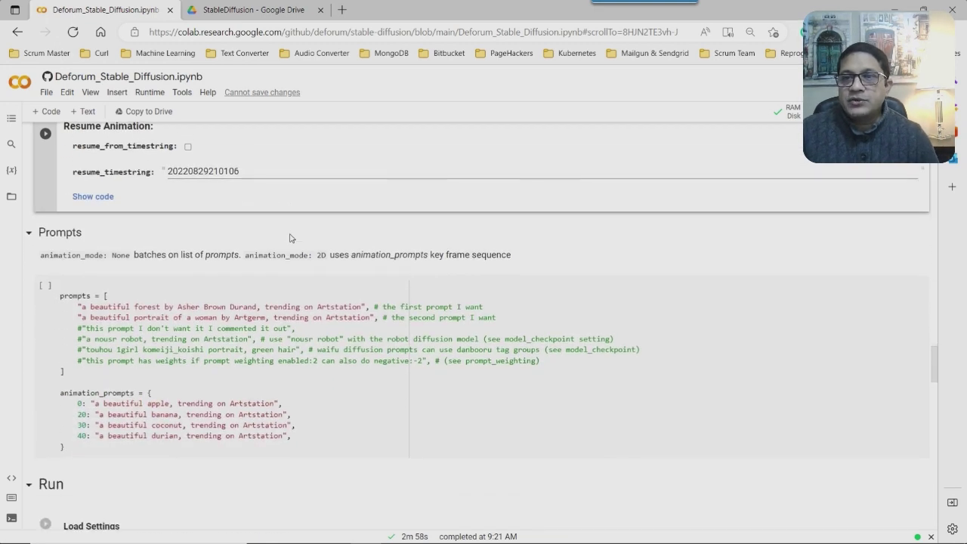
scroll(291, 237, "down", 1)
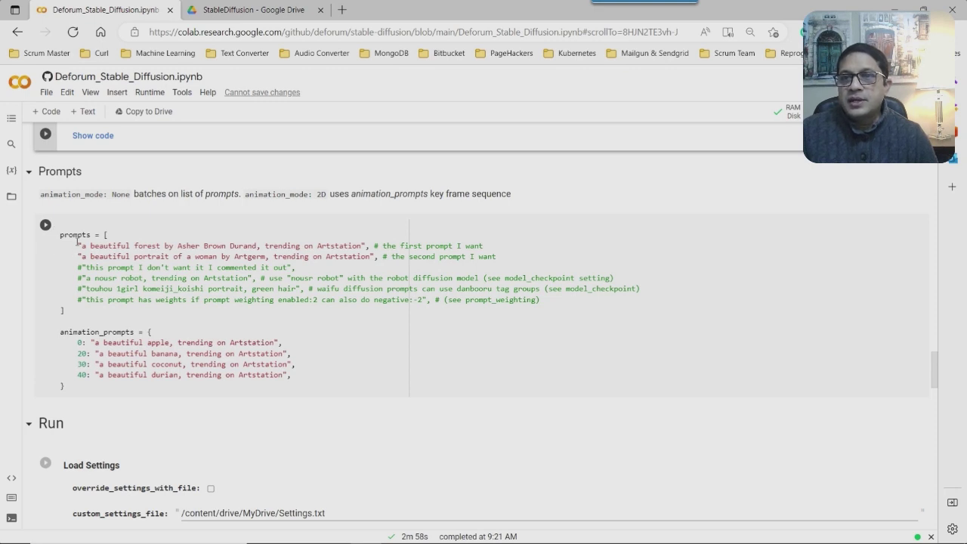
left_click(77, 242)
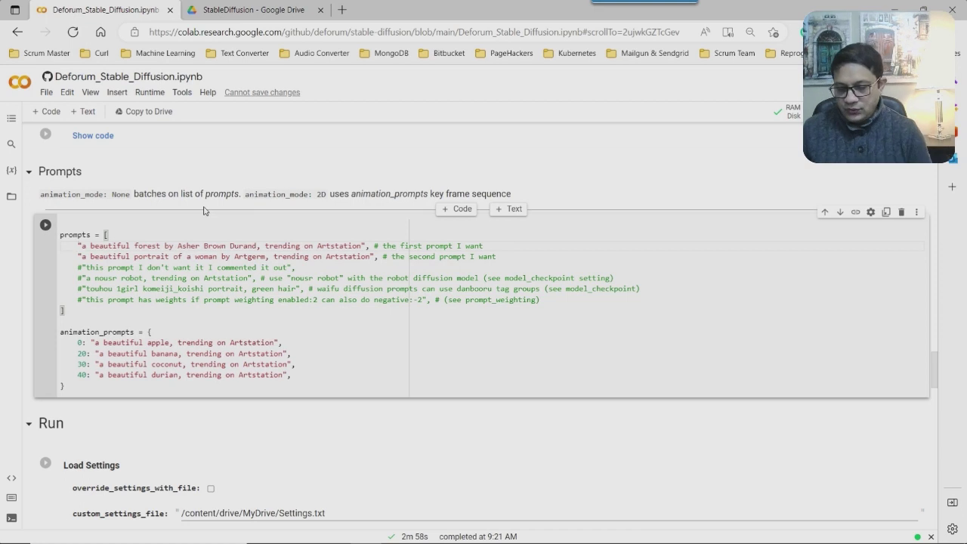
type("#")
key("Down")
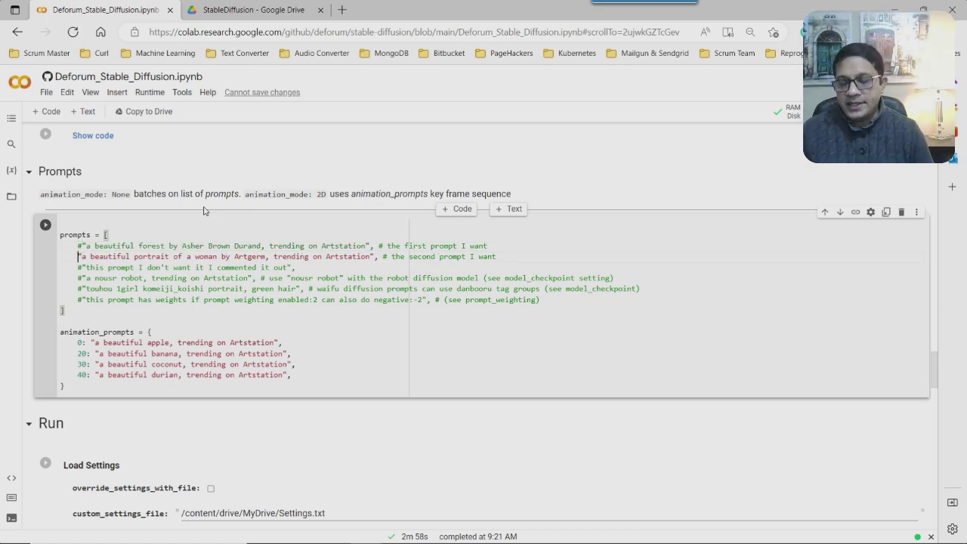
type("#")
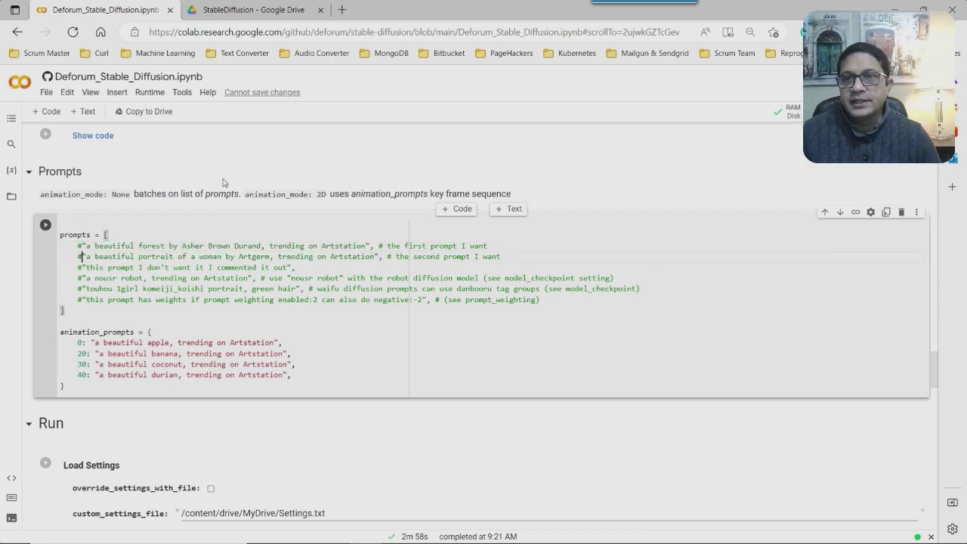
Comment out the animation_prompts entries for frames 20, 30 and 40 with #.
scroll(81, 257, "down", 1)
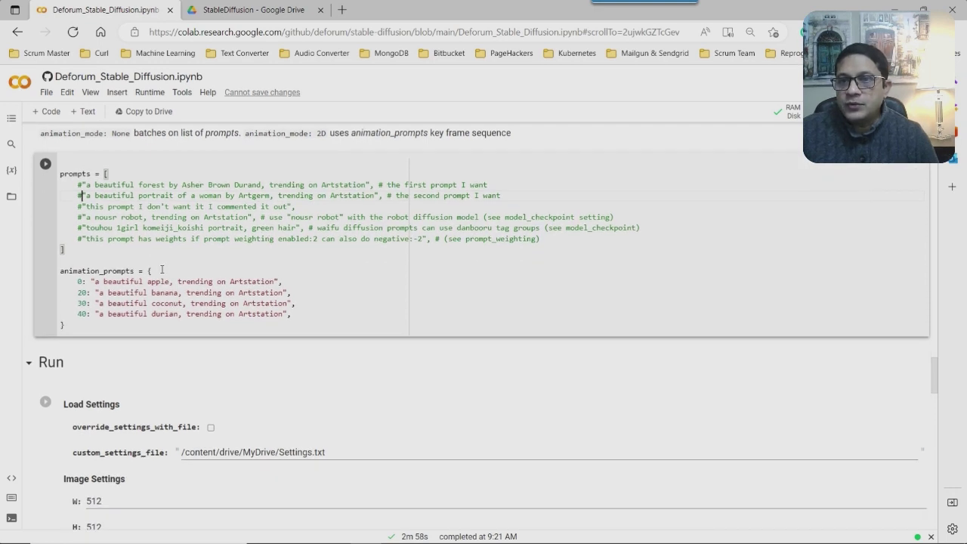
left_click(79, 296)
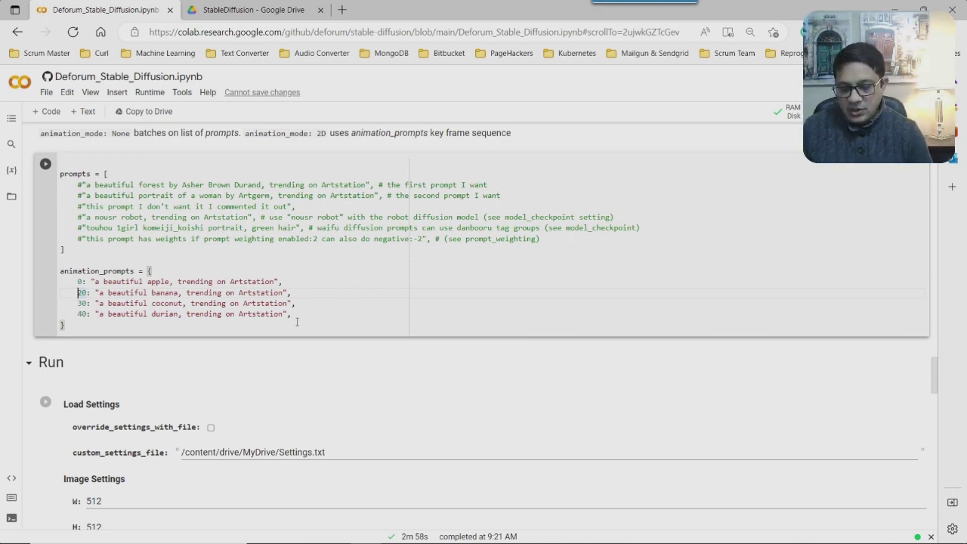
type("#")
key("Down")
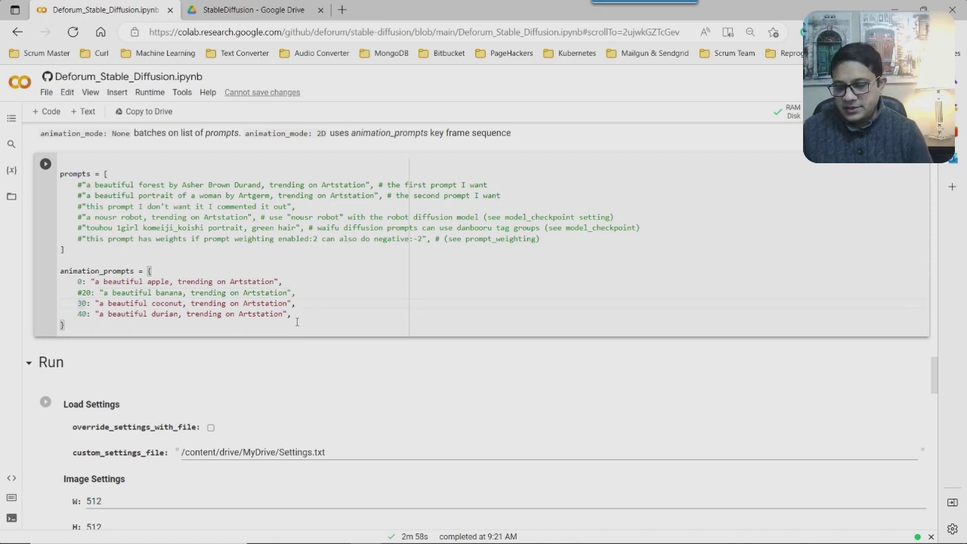
type("#")
key("Down")
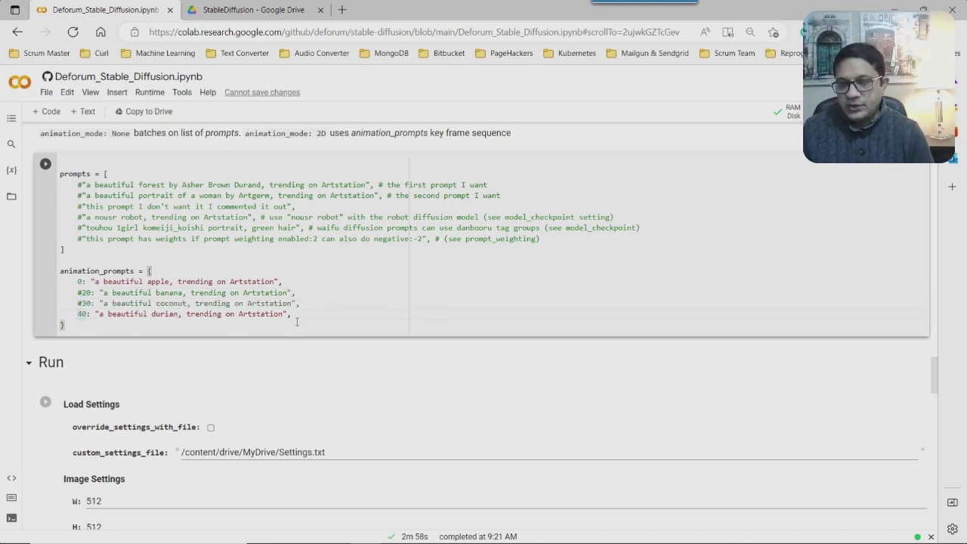
type("#")
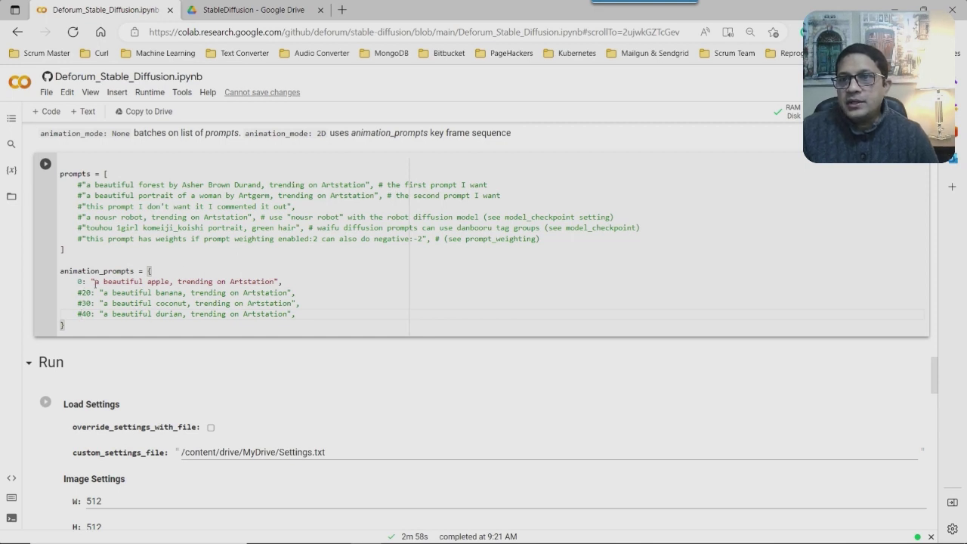
Replace the frame 0 text in animation_prompts with "wild horses running around".
left_click_drag(95, 282, 276, 281)
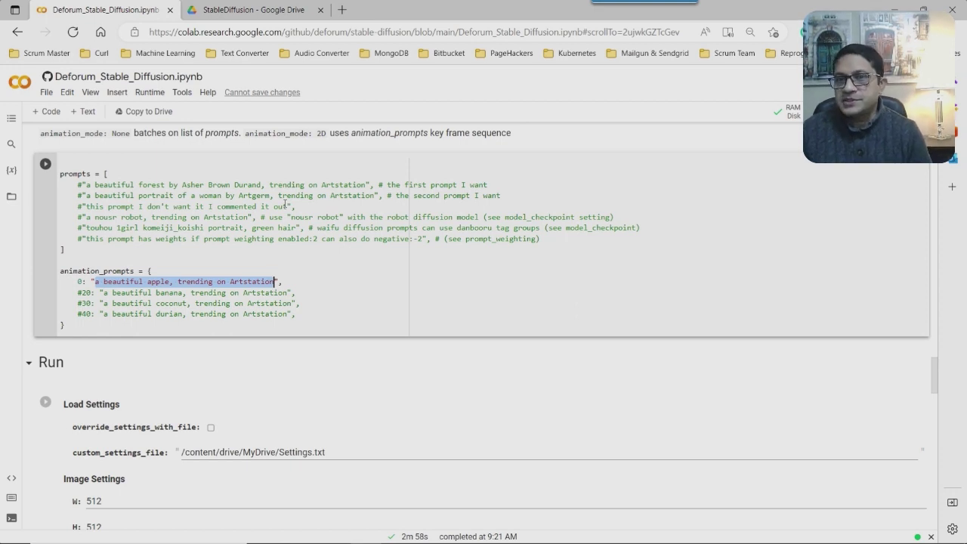
type("wild hor")
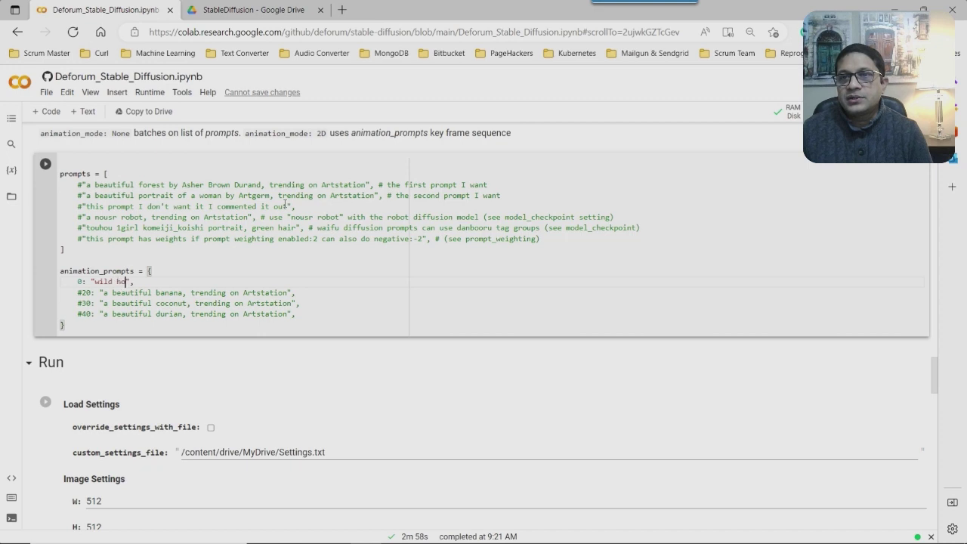
type("ses ")
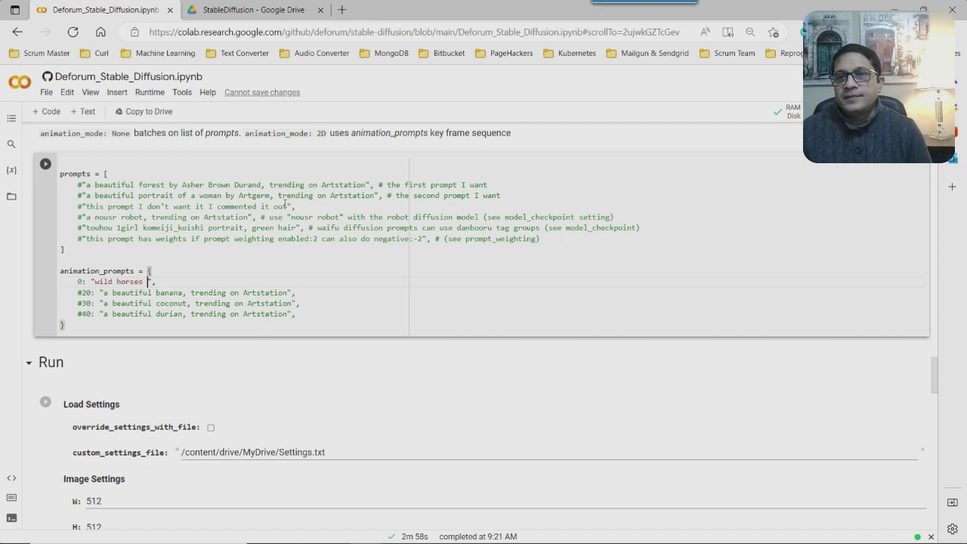
type("running ar")
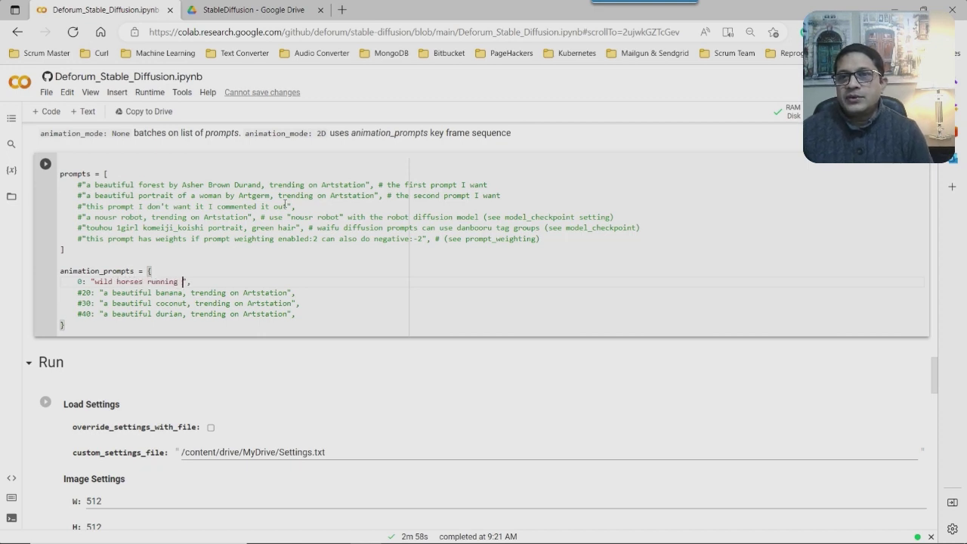
type("ound")
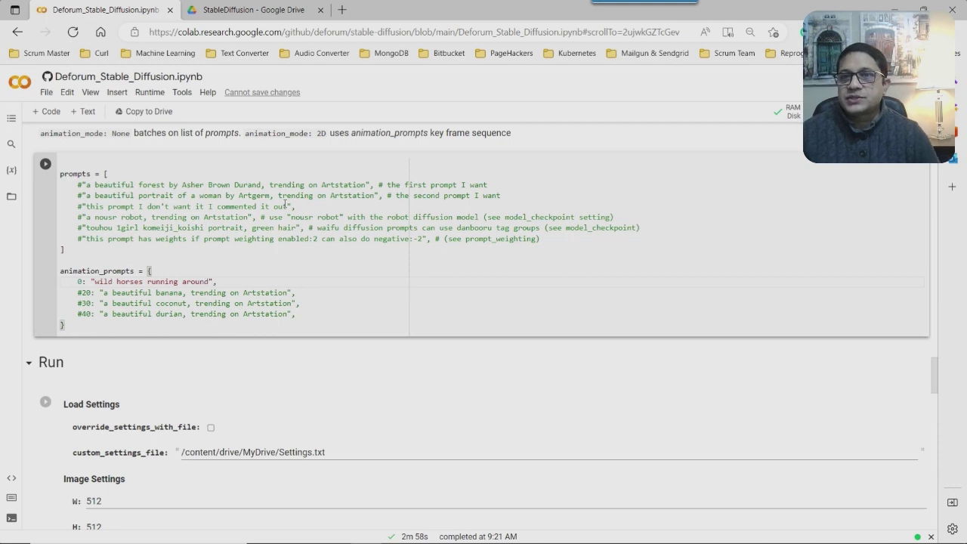
left_click(204, 366)
Run the Animation cell under Animation Settings.
scroll(183, 243, "up", 2)
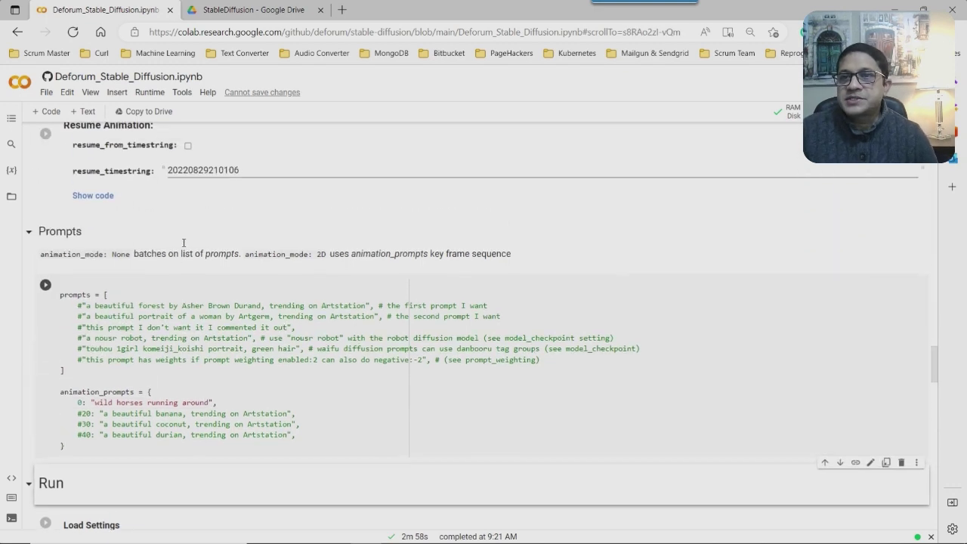
scroll(184, 243, "up", 8)
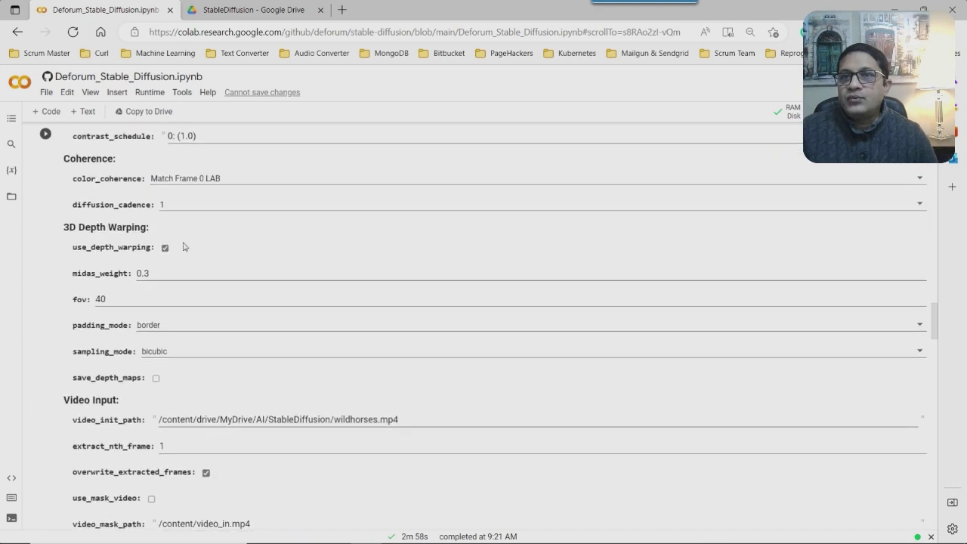
scroll(184, 246, "up", 15)
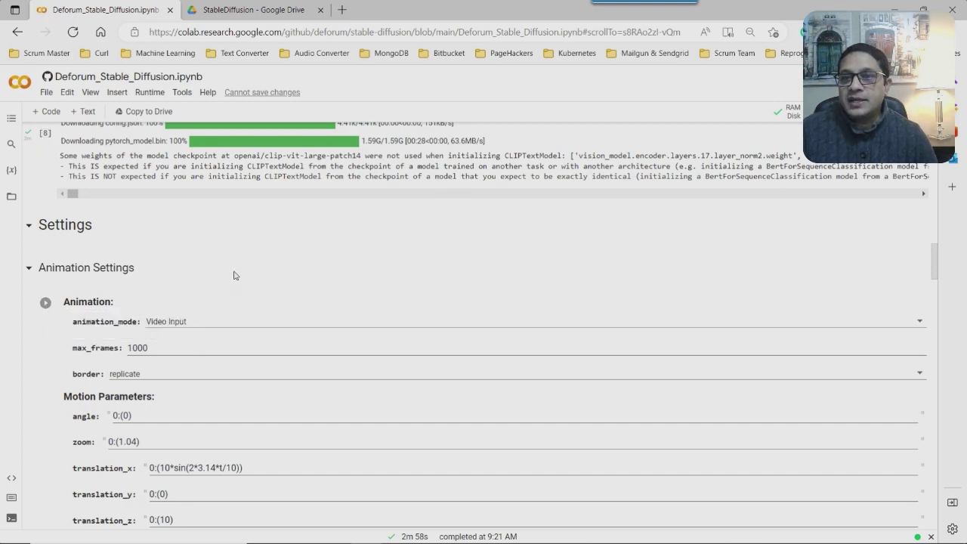
scroll(234, 274, "down", 1)
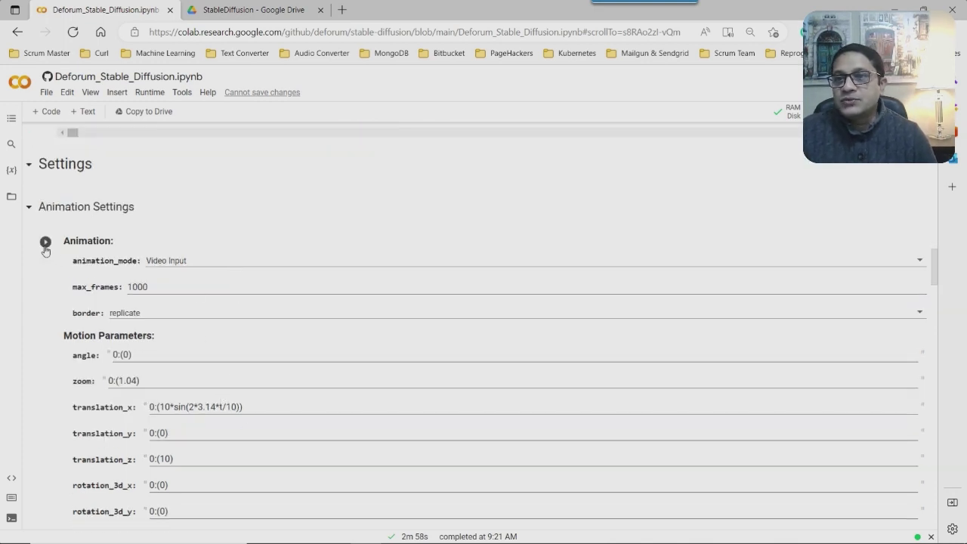
scroll(45, 249, "down", 1)
left_click(45, 150)
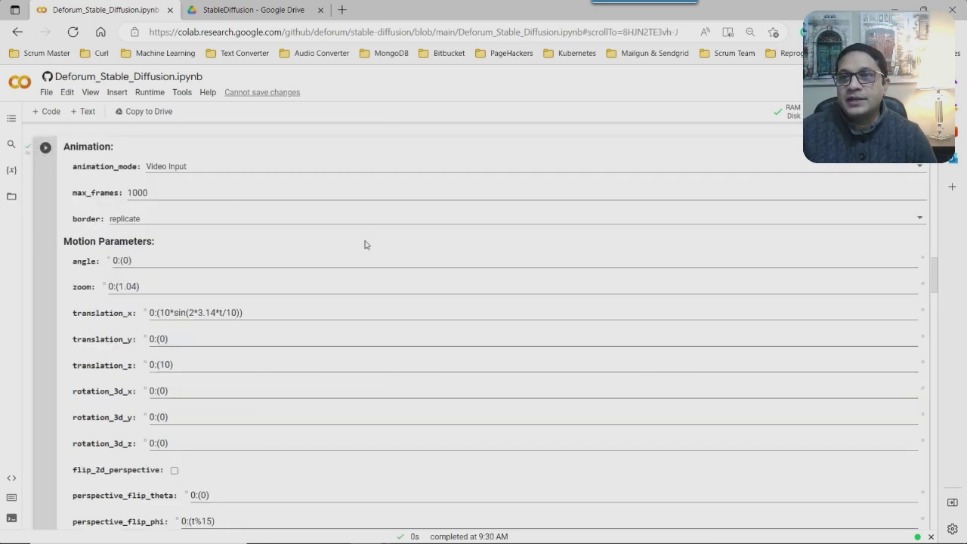
Run the Prompts cell containing the edited prompts and animation_prompts.
scroll(366, 243, "down", 1)
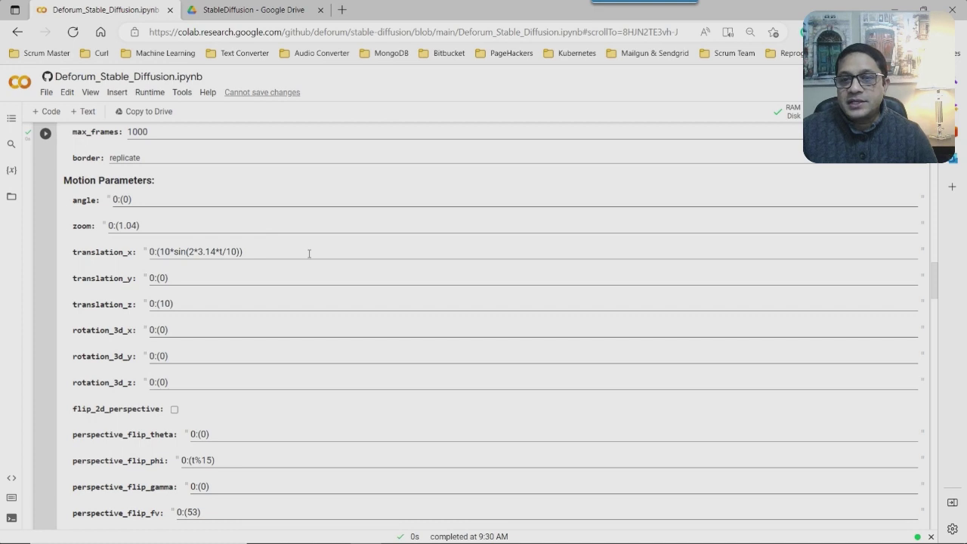
scroll(309, 253, "down", 6)
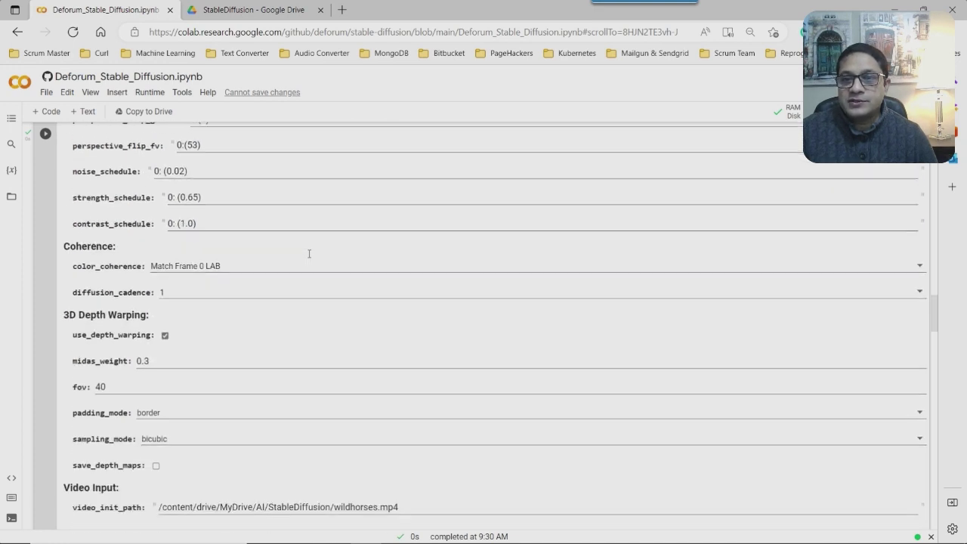
scroll(309, 253, "down", 1)
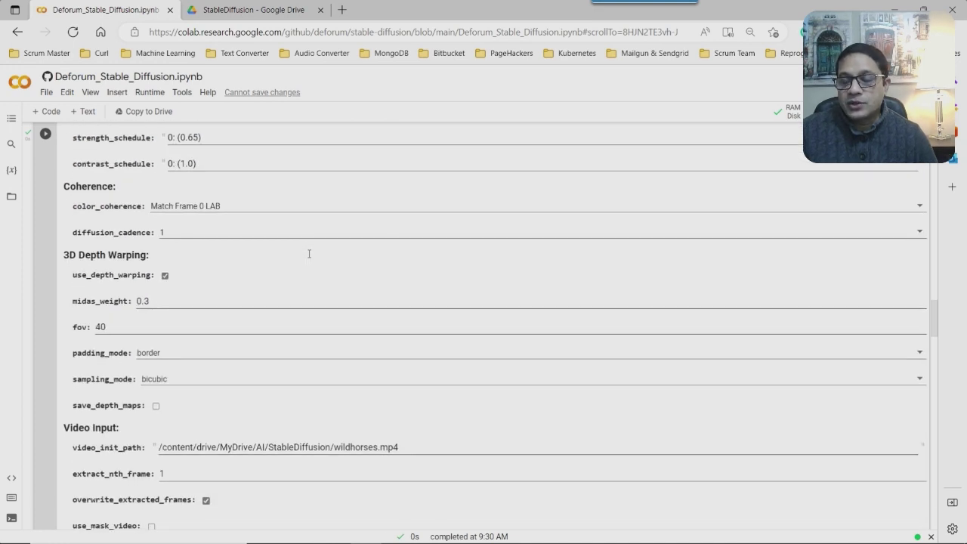
scroll(308, 253, "down", 1)
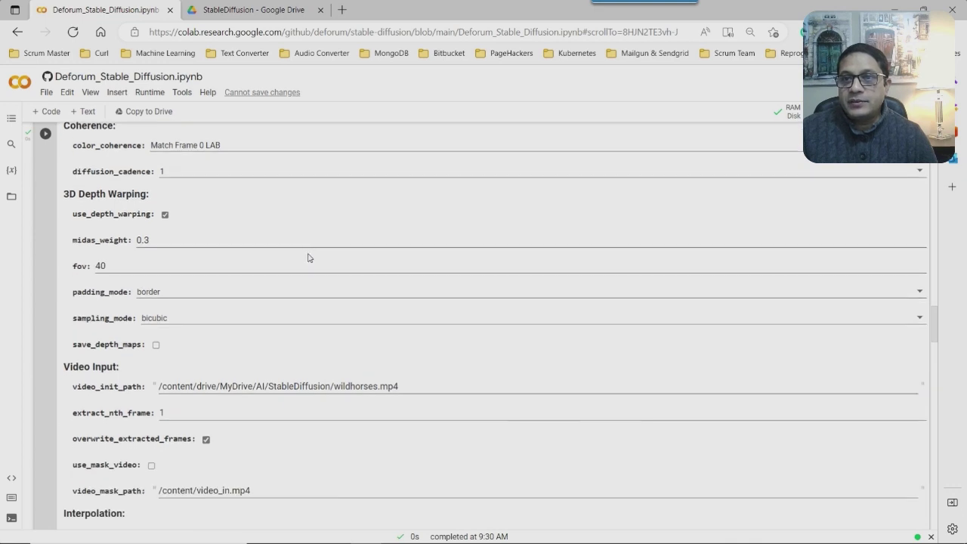
scroll(340, 227, "down", 2)
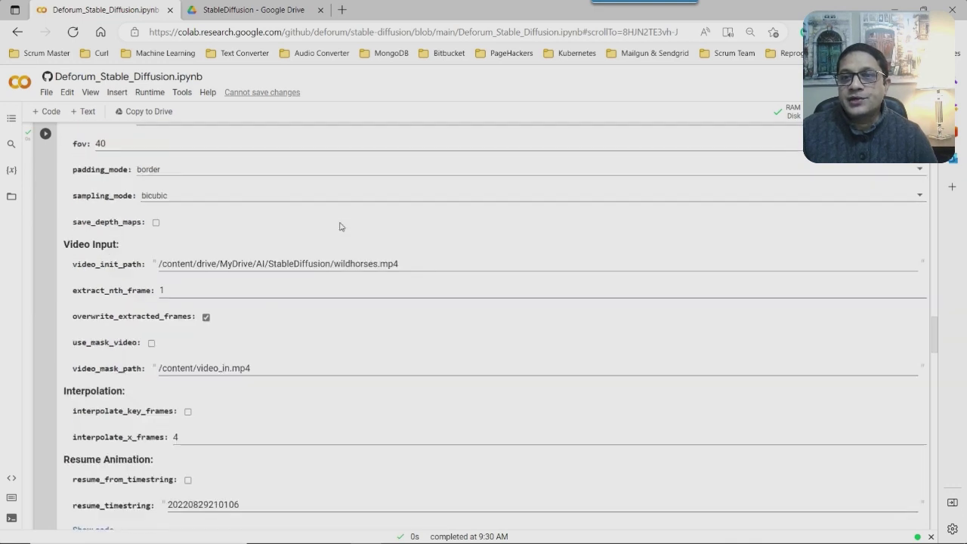
scroll(340, 227, "down", 4)
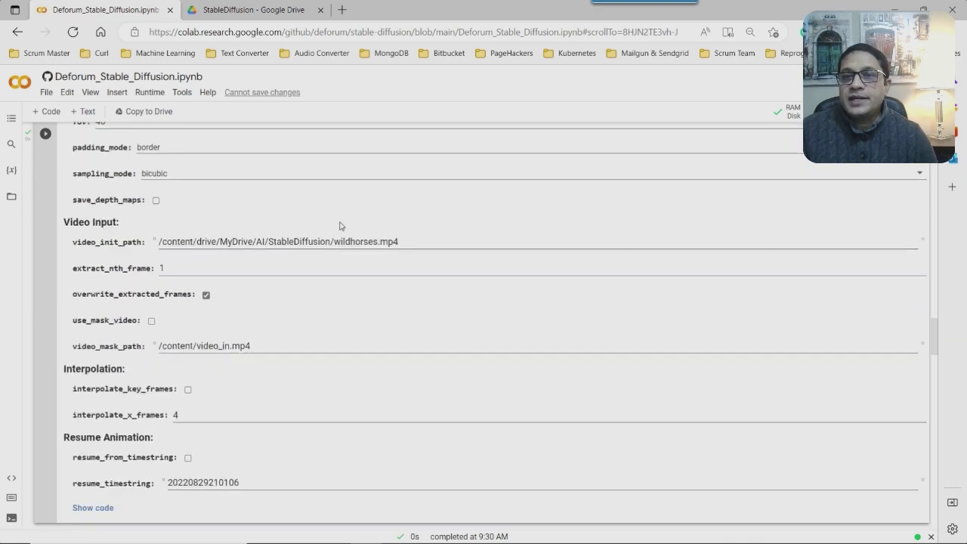
scroll(340, 227, "down", 3)
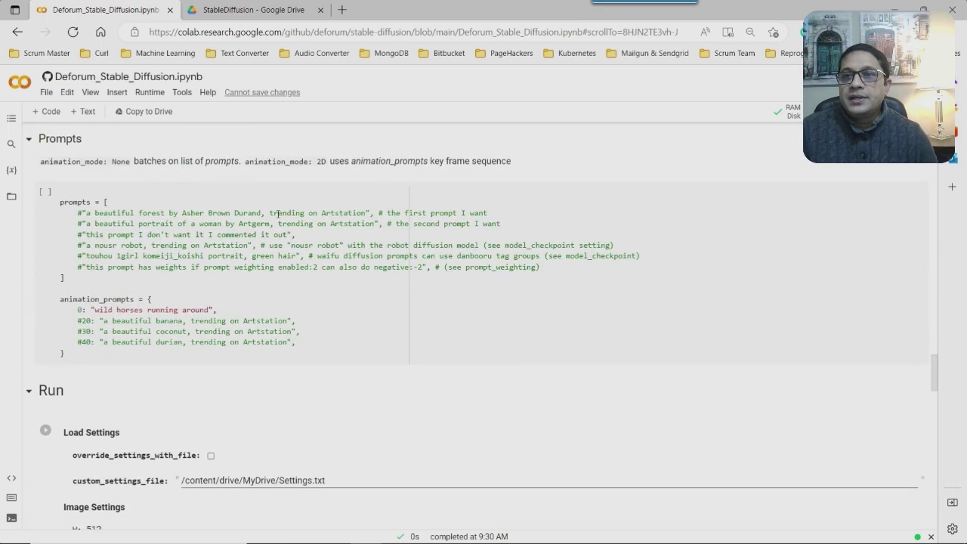
left_click(46, 192)
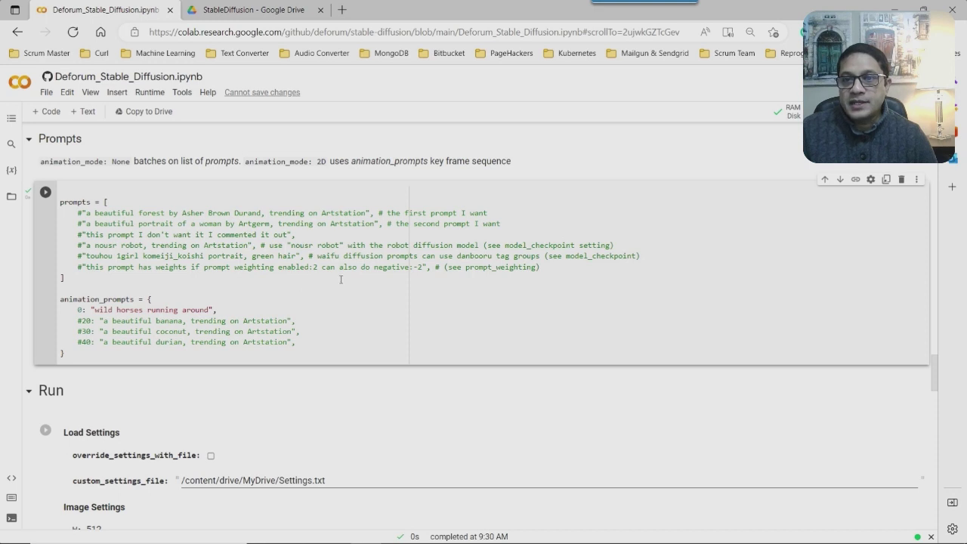
Set batch_name to WildHorses in the Batch Settings of the Run section.
scroll(340, 279, "down", 3)
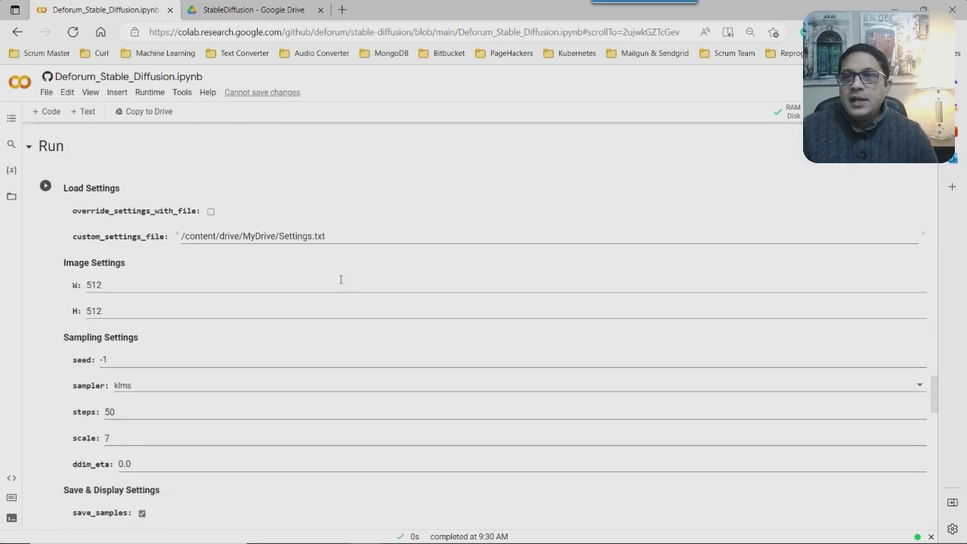
scroll(339, 278, "down", 1)
scroll(340, 281, "up", 1)
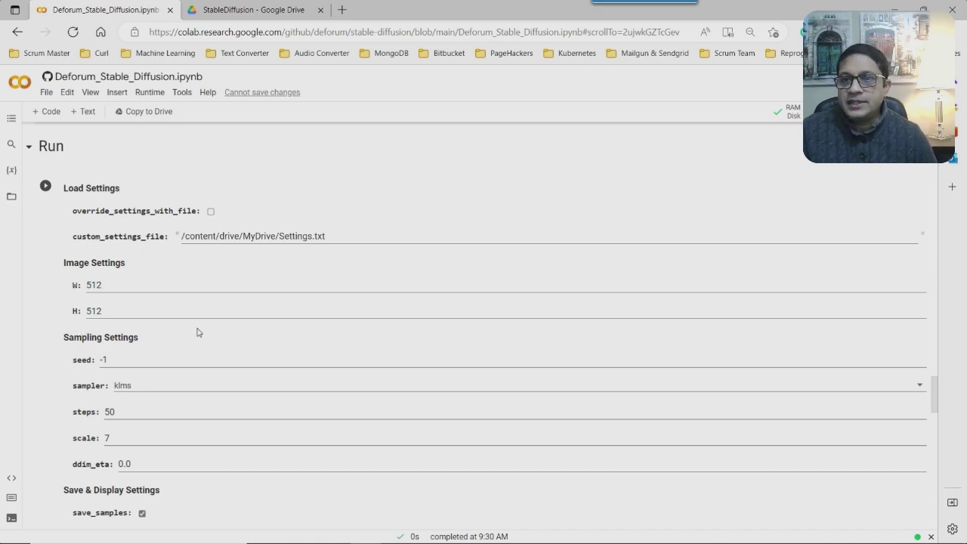
scroll(181, 323, "down", 1)
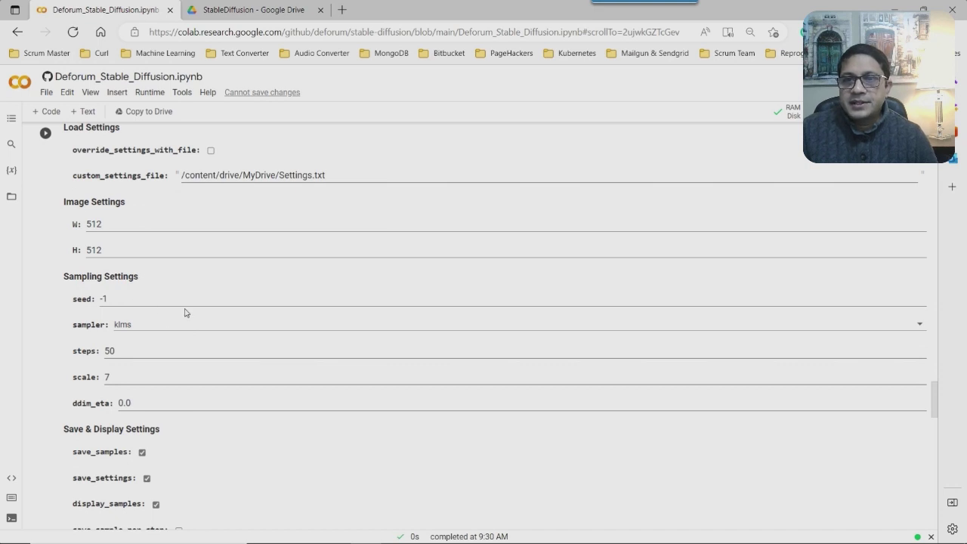
scroll(185, 312, "down", 1)
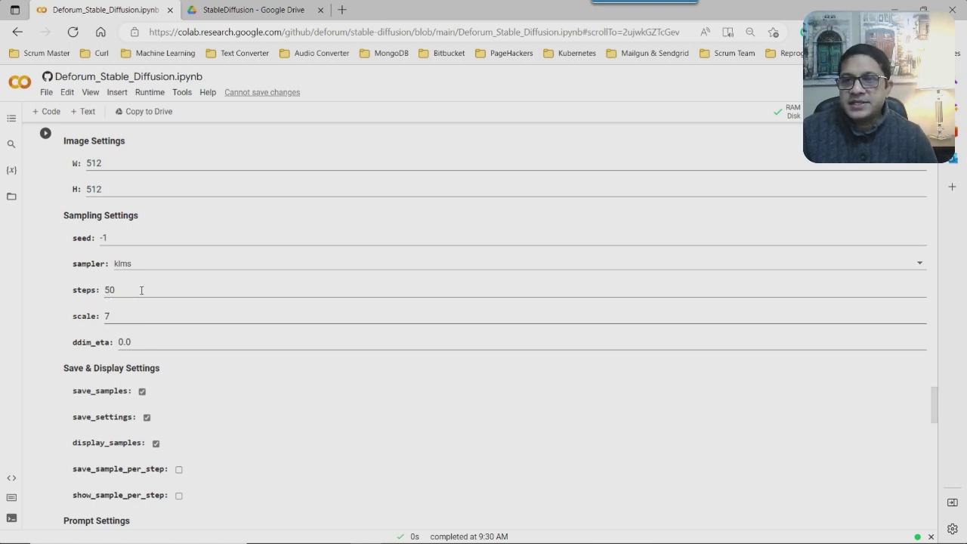
scroll(172, 291, "down", 1)
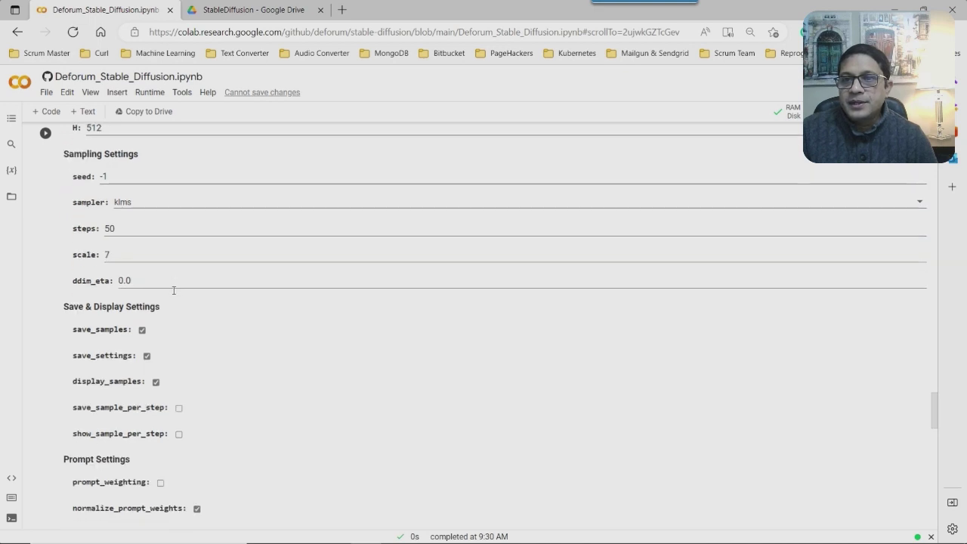
scroll(173, 295, "down", 1)
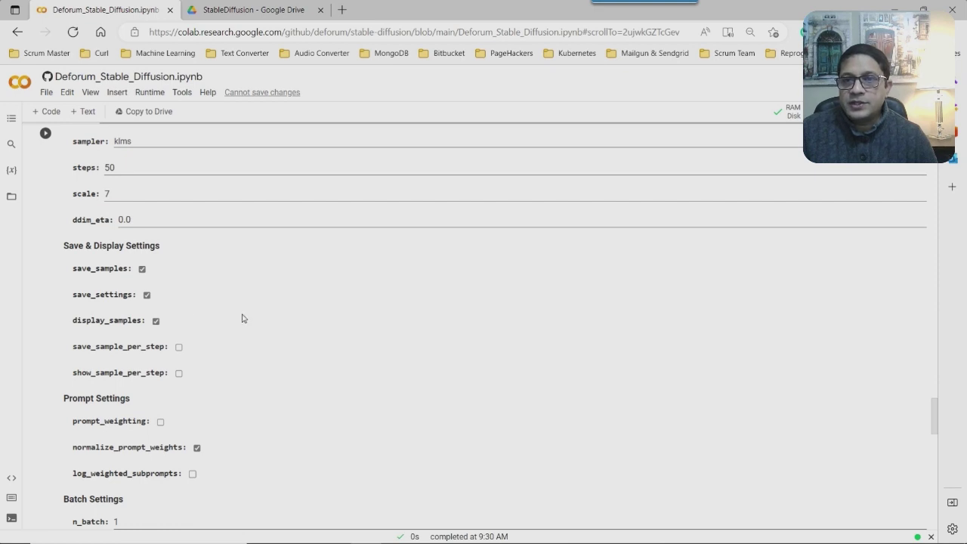
scroll(243, 318, "down", 3)
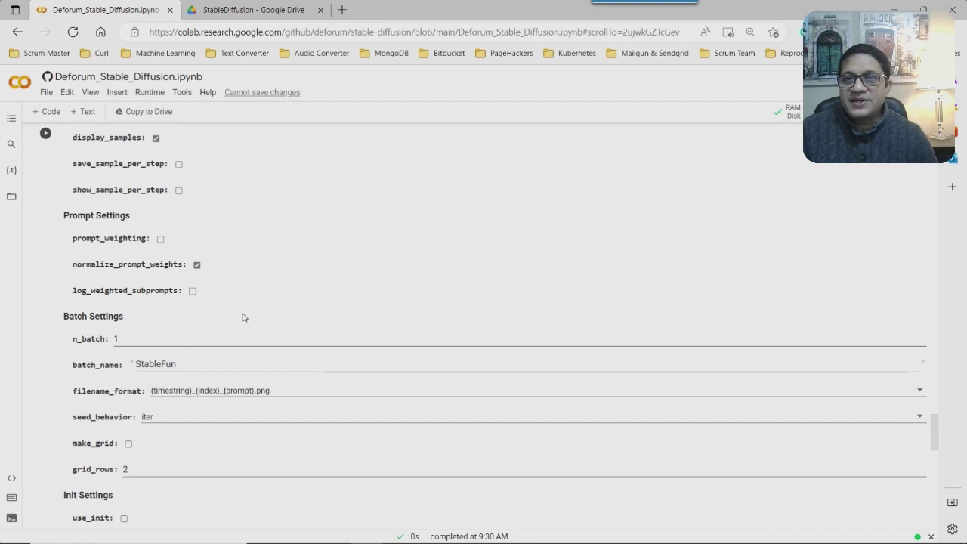
scroll(242, 318, "down", 1)
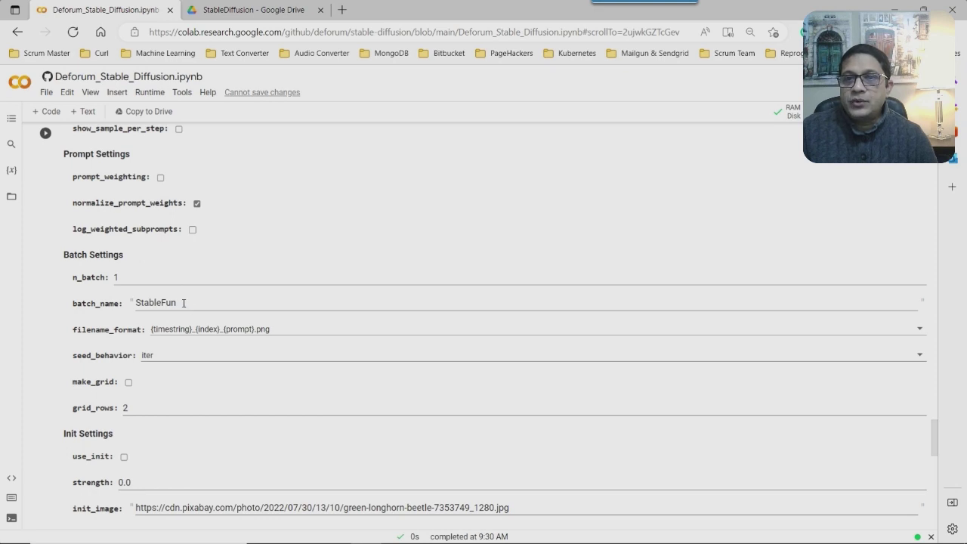
left_click_drag(183, 303, 138, 314)
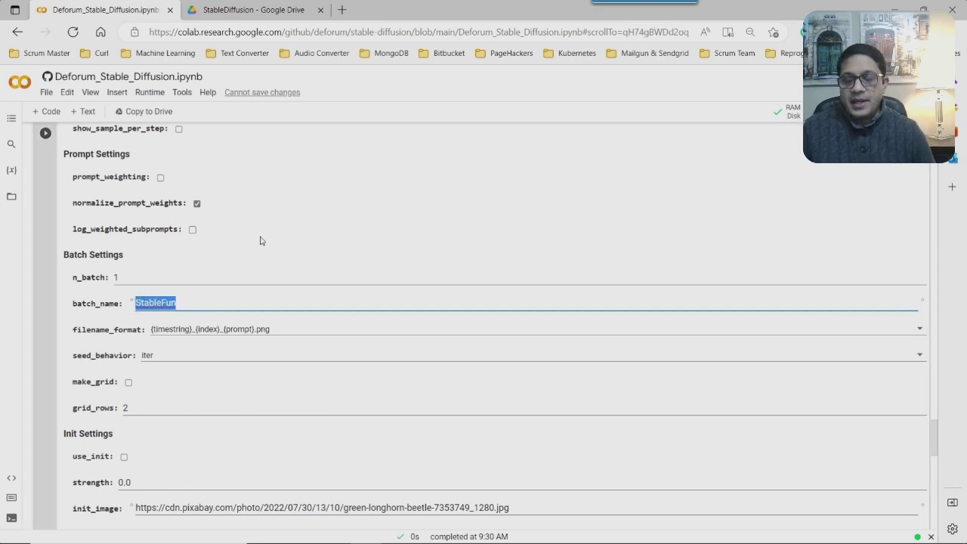
type("W")
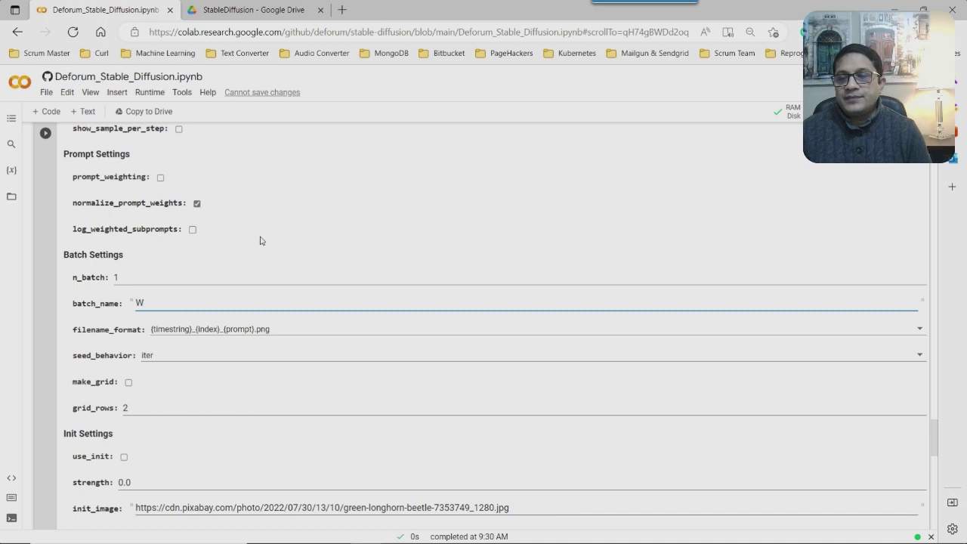
type("ild")
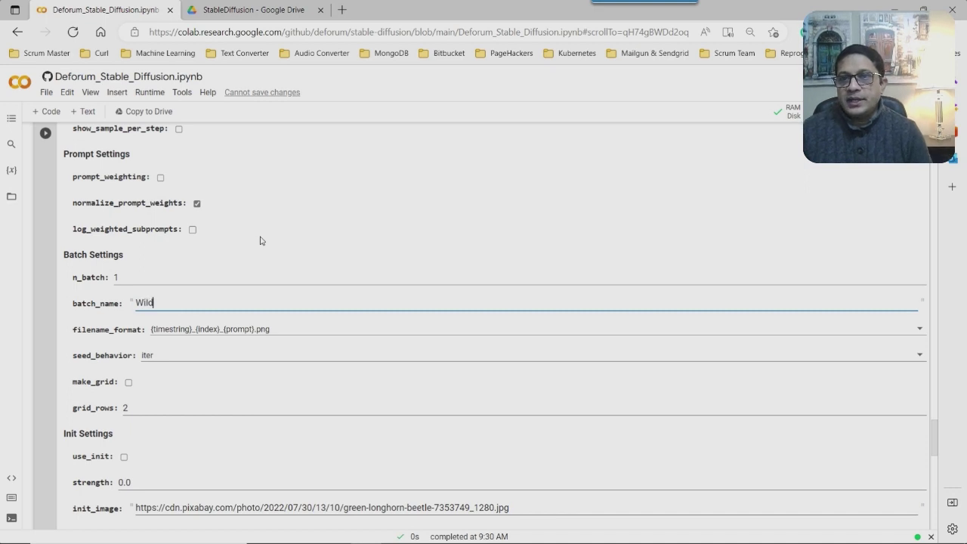
type("Horse")
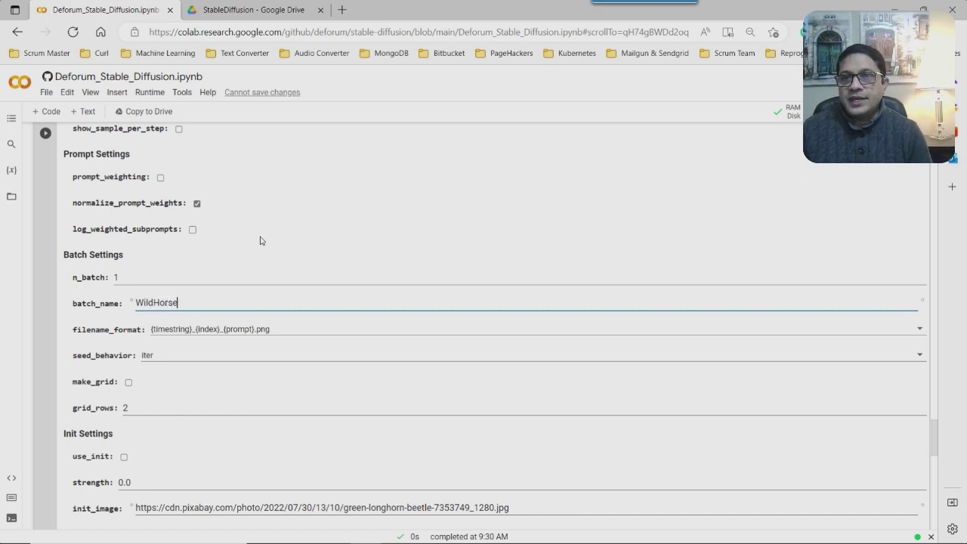
type("s")
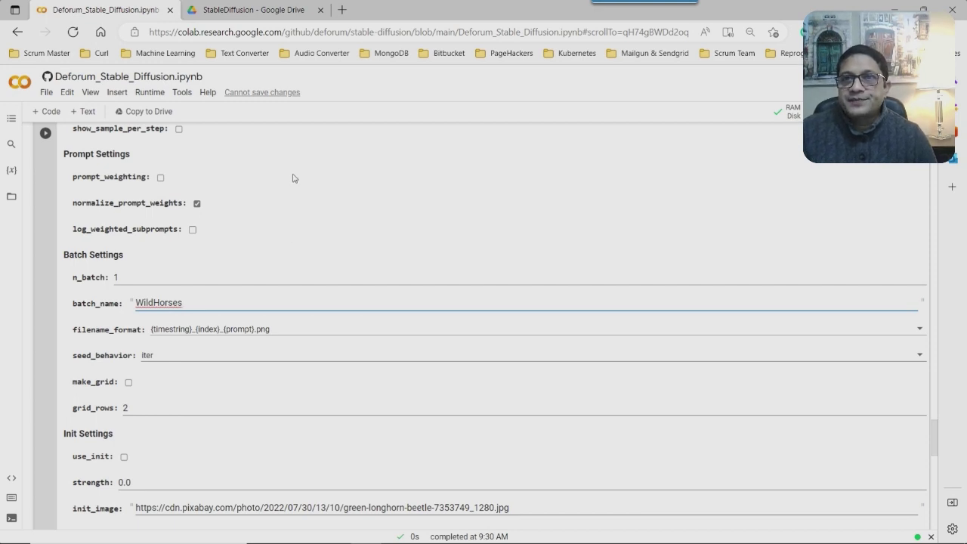
Check the existing batch folders inside StableDiffusion/2022-11 in Google Drive and return to the Colab notebook.
left_click(270, 10)
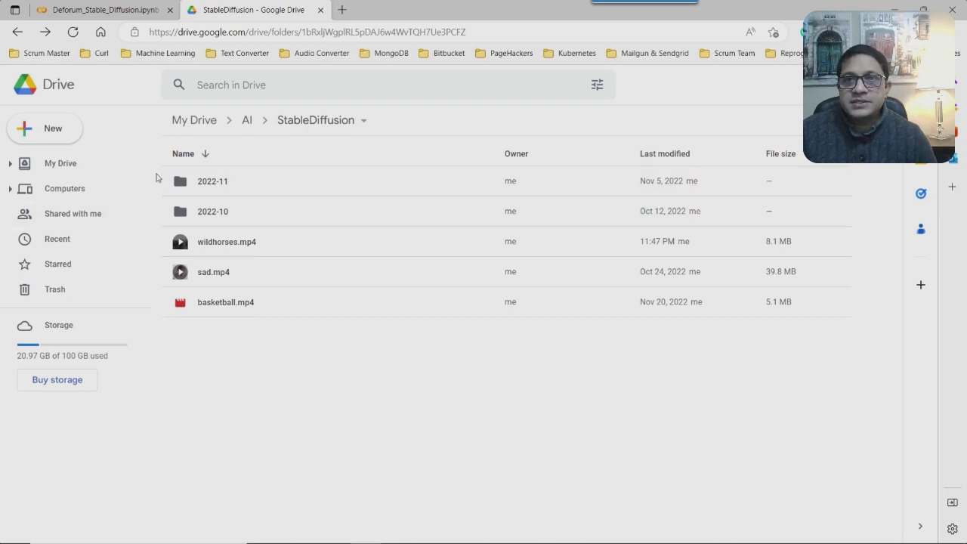
double_click(214, 182)
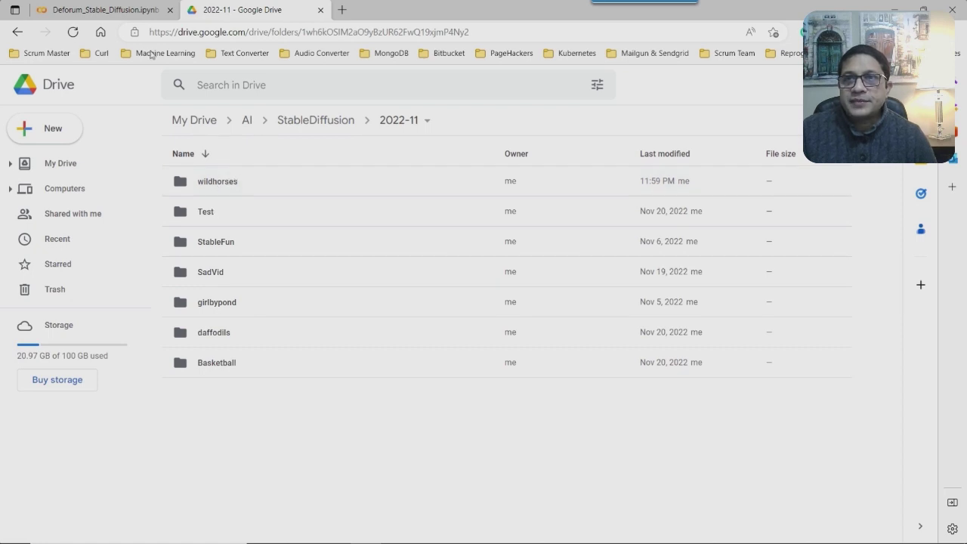
left_click(105, 10)
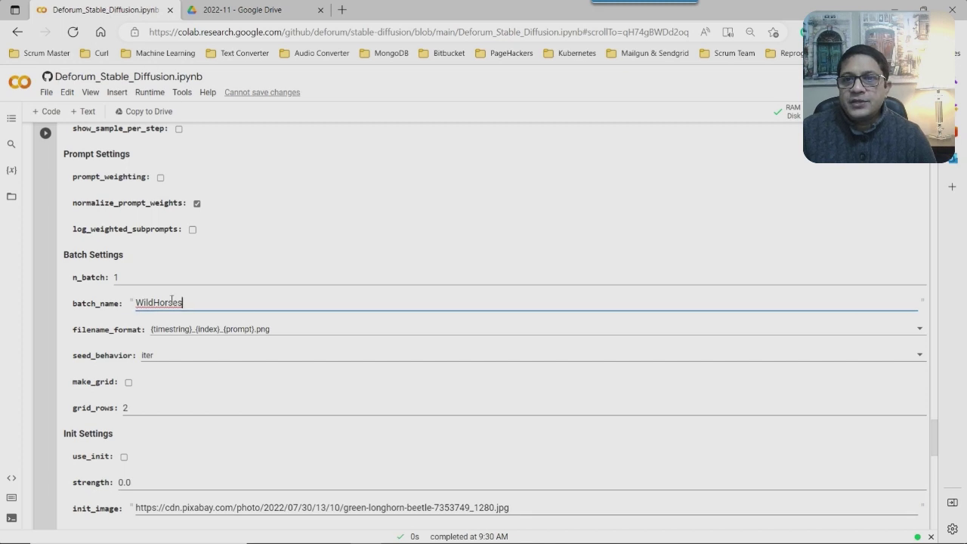
left_click(229, 13)
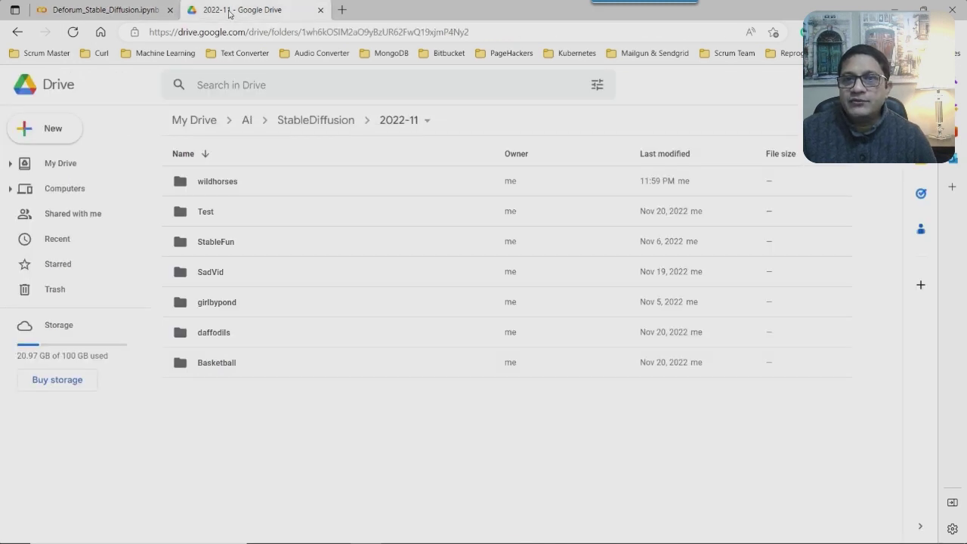
left_click(123, 10)
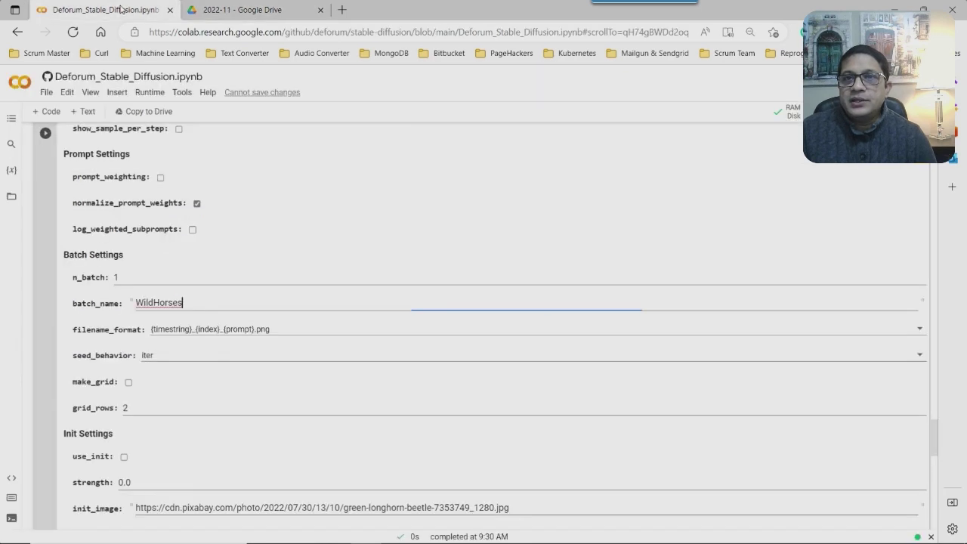
Extend batch_name to WildHorsesRunning and set seed_behavior to fixed in Batch Settings.
left_click(204, 304)
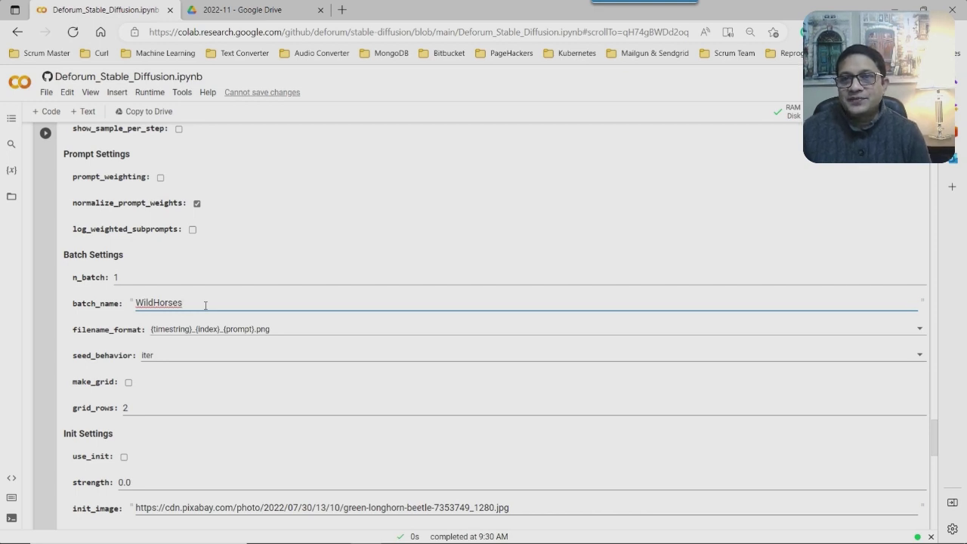
type("Running")
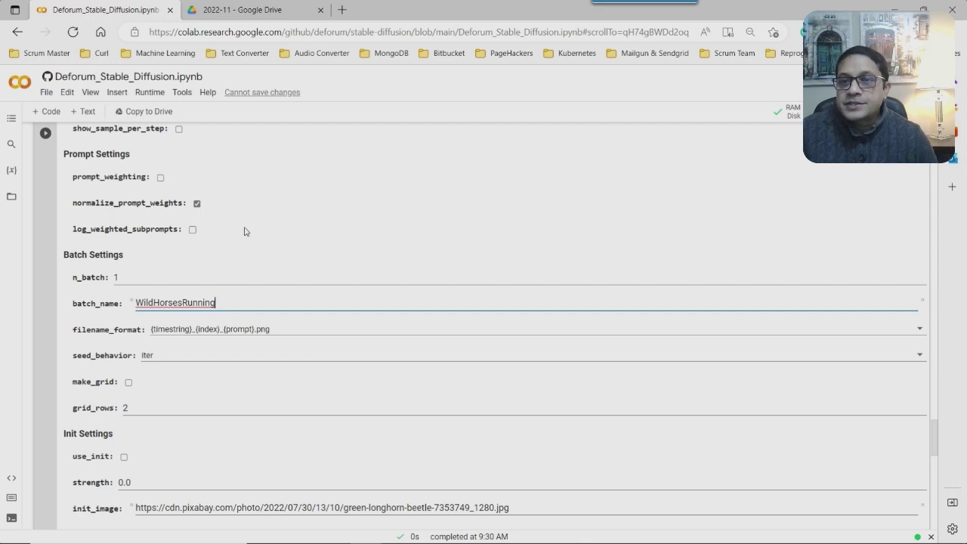
scroll(244, 231, "down", 1)
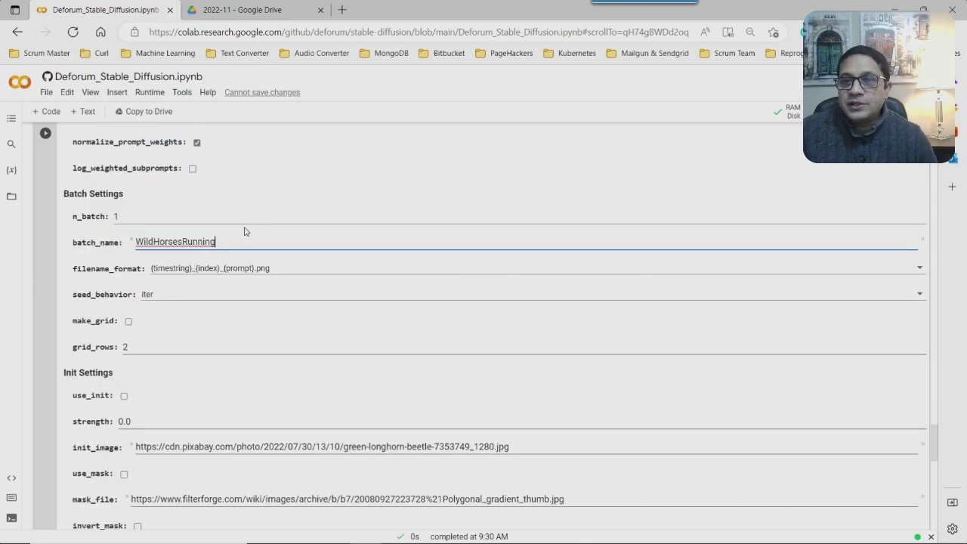
left_click(179, 298)
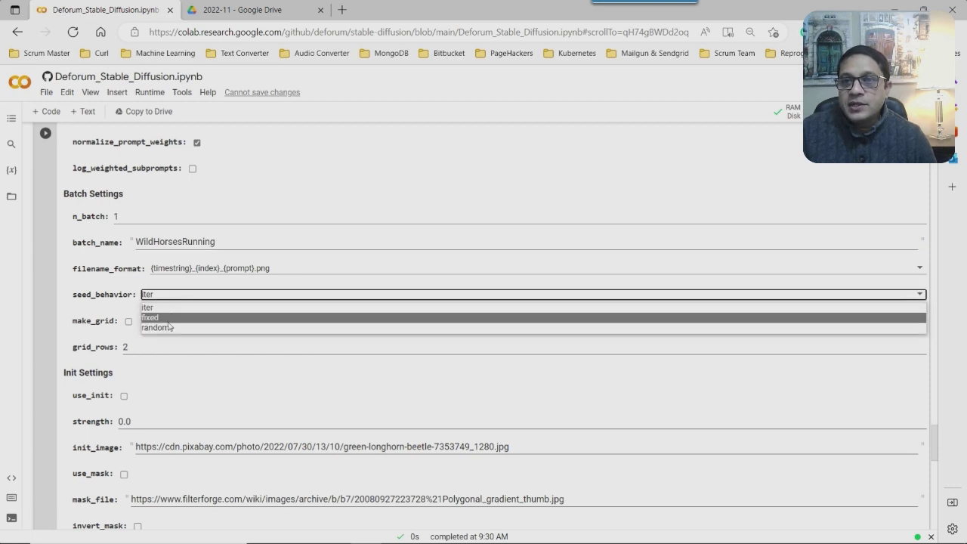
left_click(168, 319)
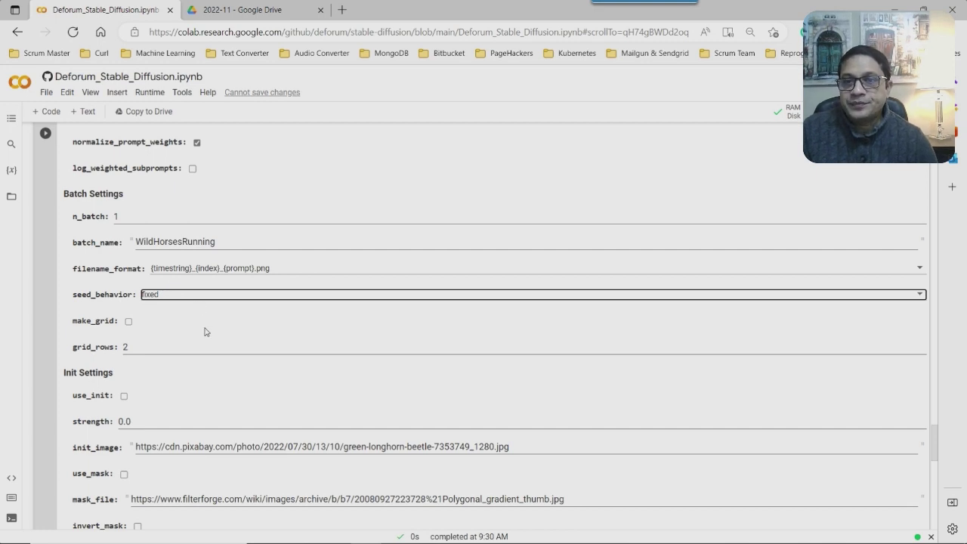
Select the decimal digit of the strength value in Init Settings for replacement.
scroll(205, 332, "down", 3)
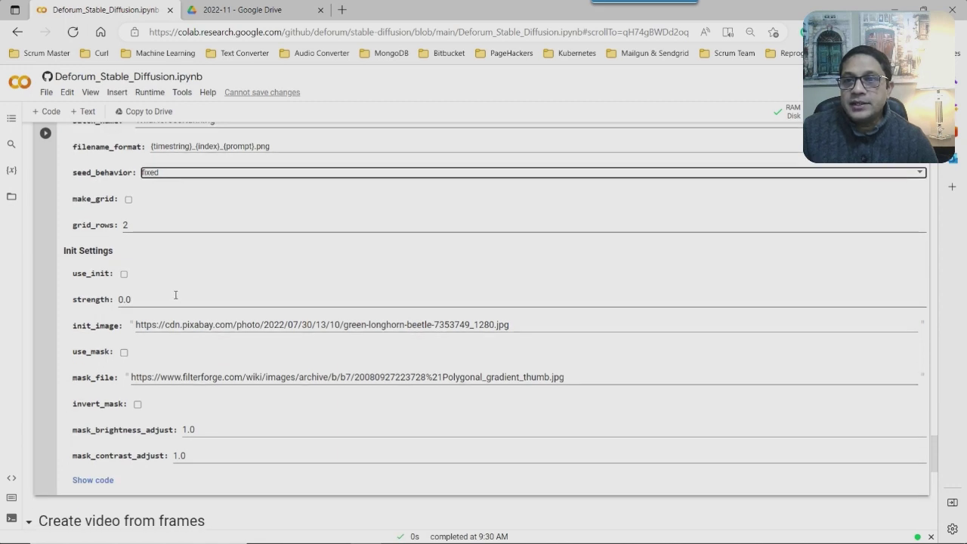
left_click_drag(132, 299, 127, 299)
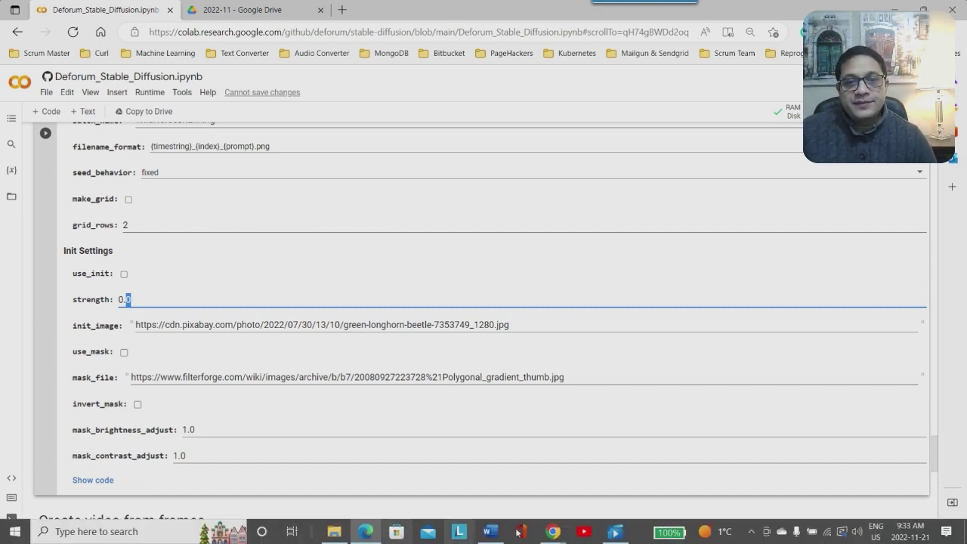
Switch to the Deforum settings documentation in Chrome and search for "init settings" to read how strength works.
mouse_move(553, 531)
left_click(407, 471)
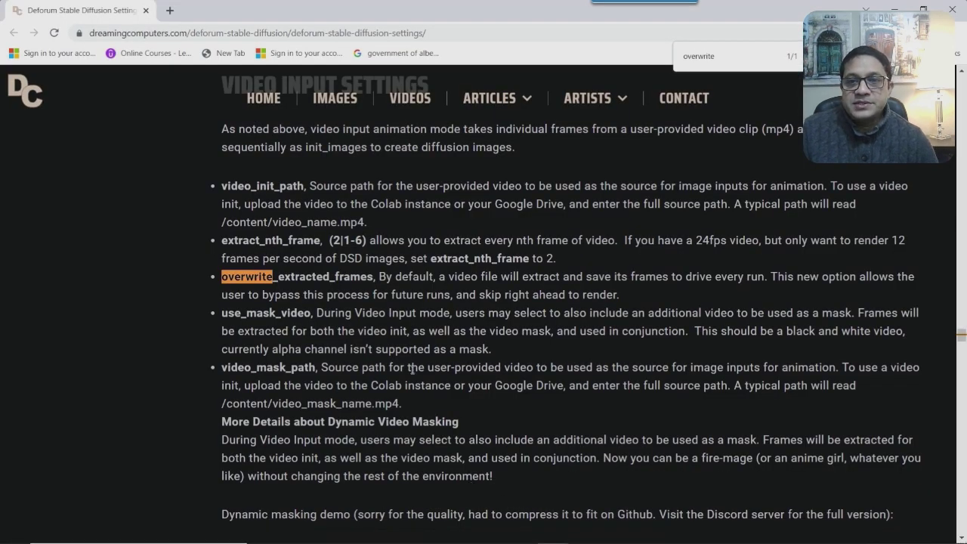
scroll(411, 368, "down", 6)
scroll(412, 369, "down", 1)
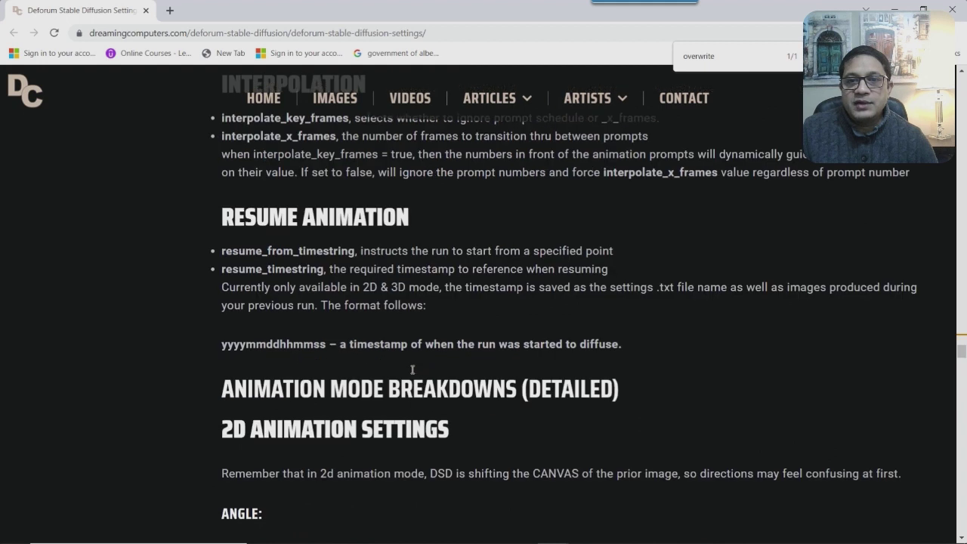
scroll(412, 368, "down", 4)
scroll(215, 280, "up", 5)
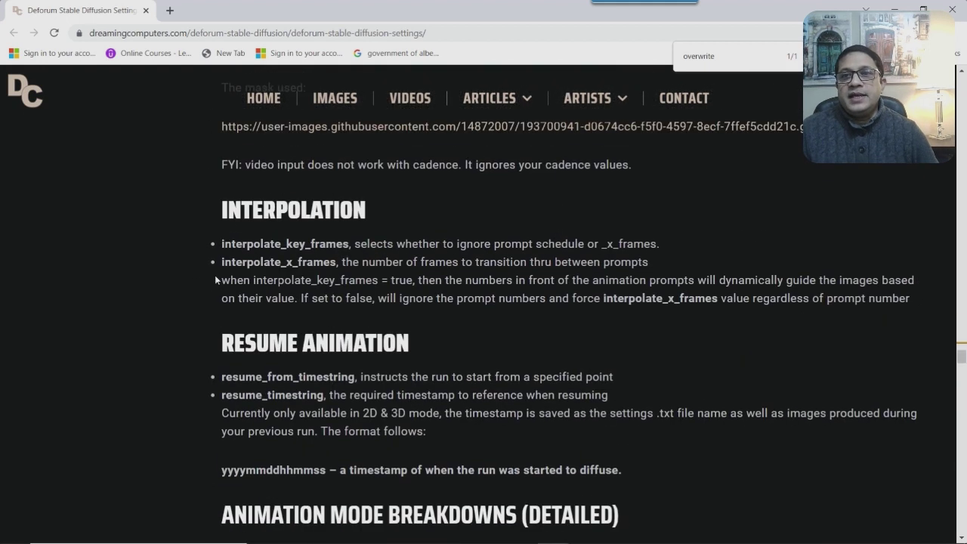
key("ctrl+f")
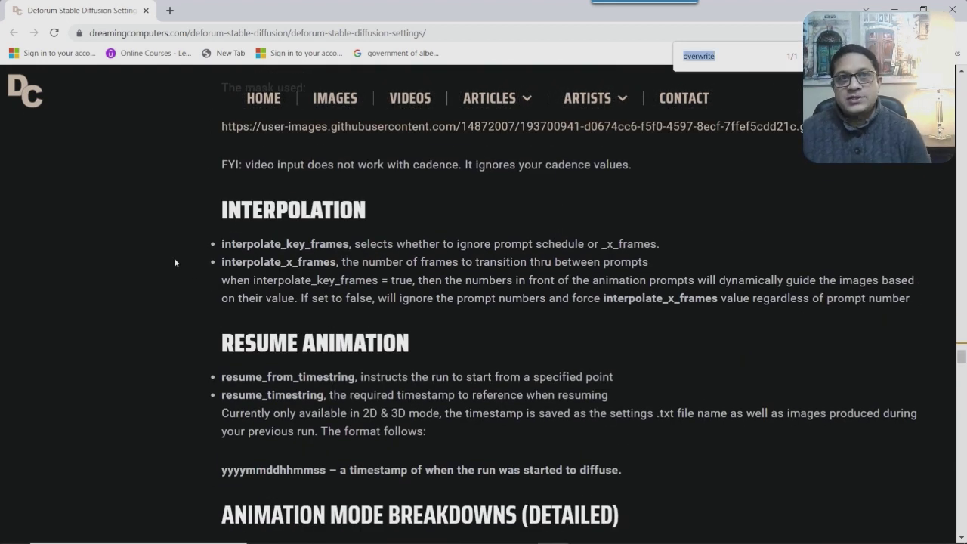
type("init")
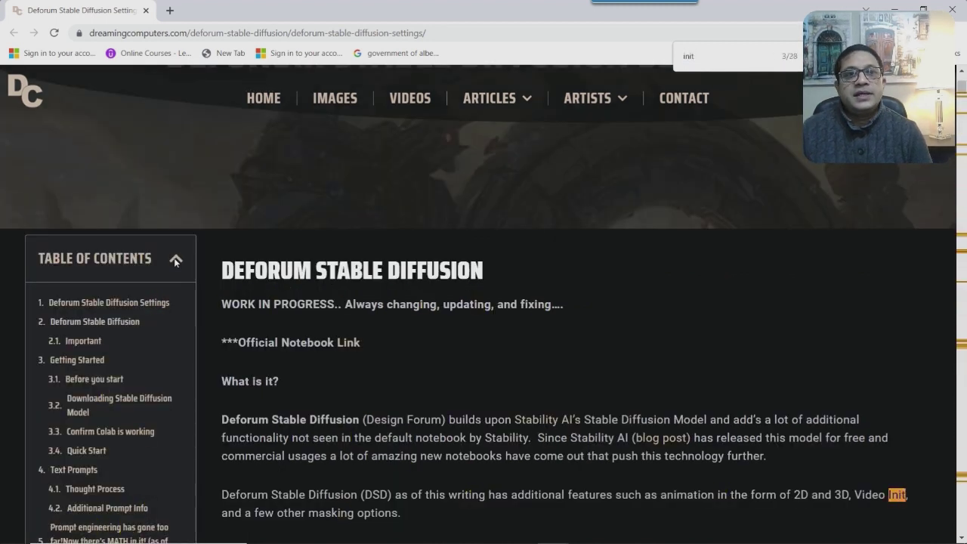
type(" settings")
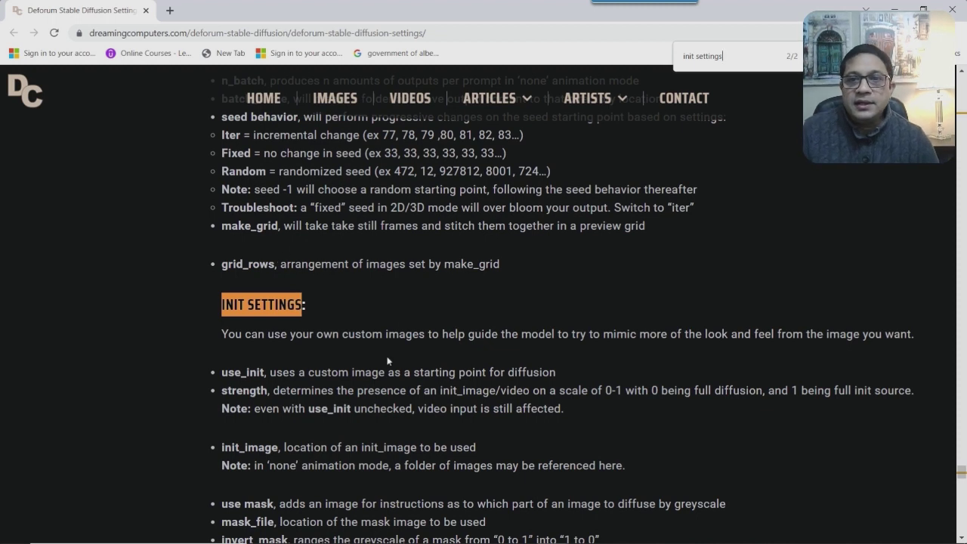
scroll(405, 316, "down", 1)
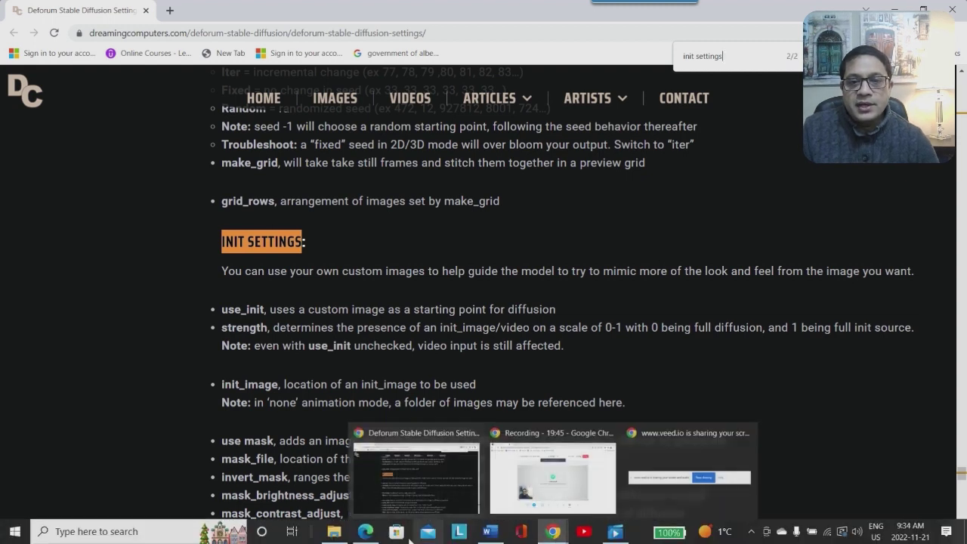
Return to the Colab notebook and set strength to 0.9 in Init Settings.
left_click(370, 490)
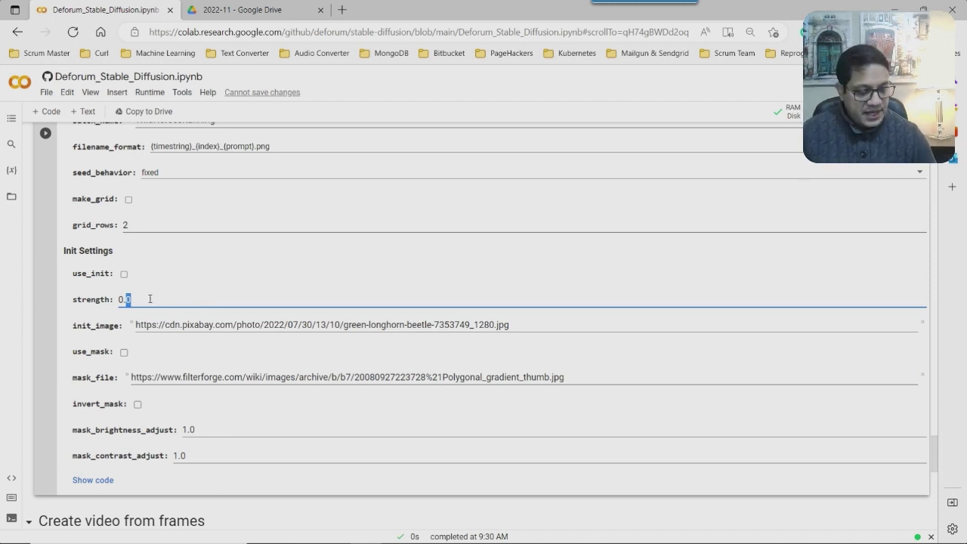
type("9")
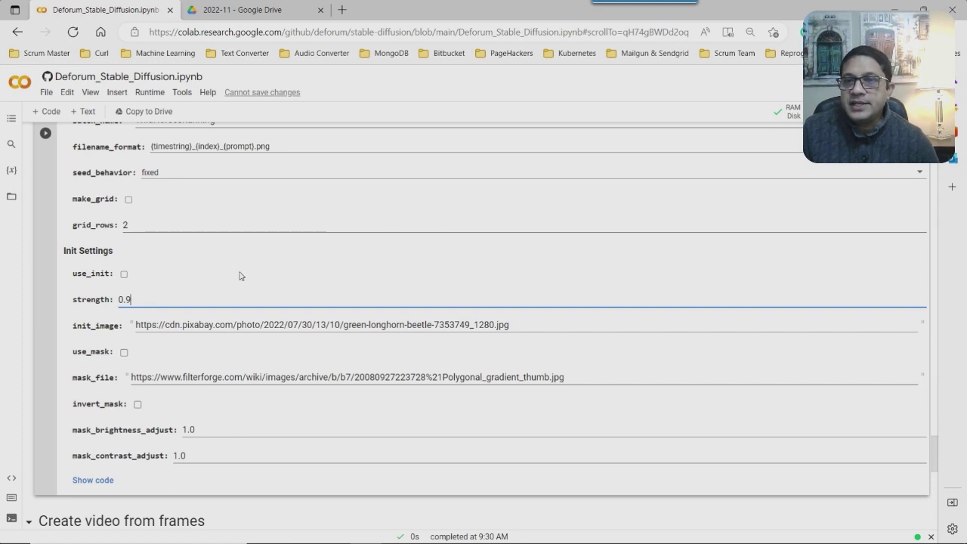
scroll(239, 276, "down", 1)
scroll(240, 276, "down", 1)
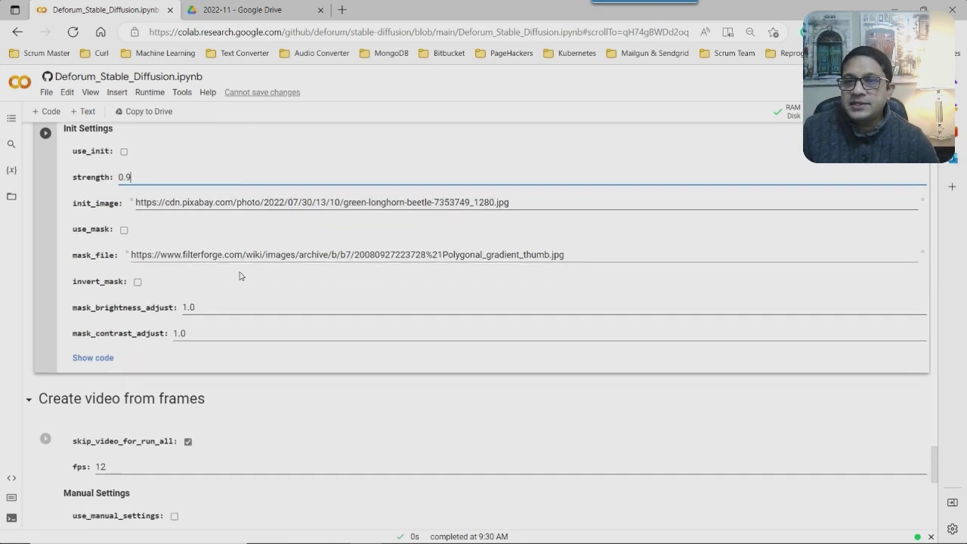
Review the settings of the Run section and run its cell to render the animation frames.
scroll(239, 276, "up", 10)
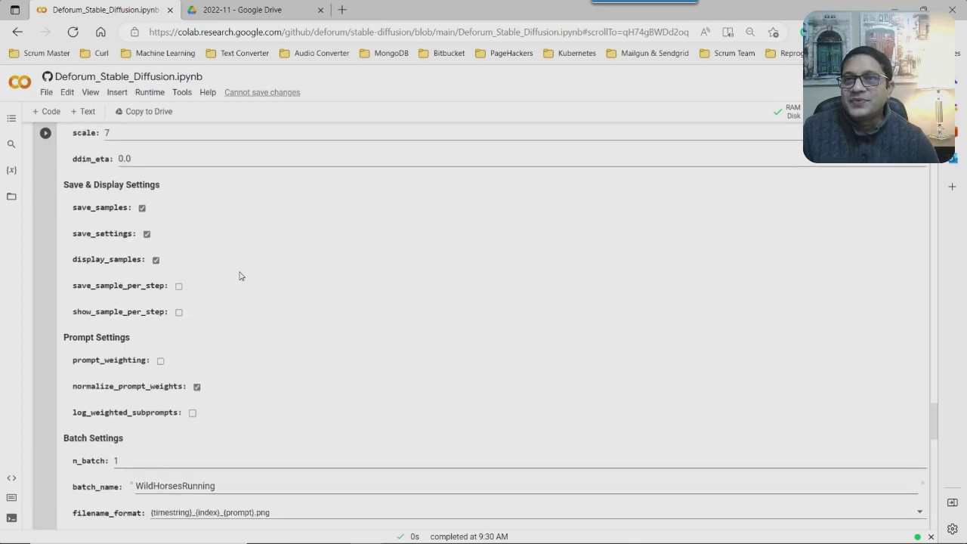
scroll(240, 276, "up", 1)
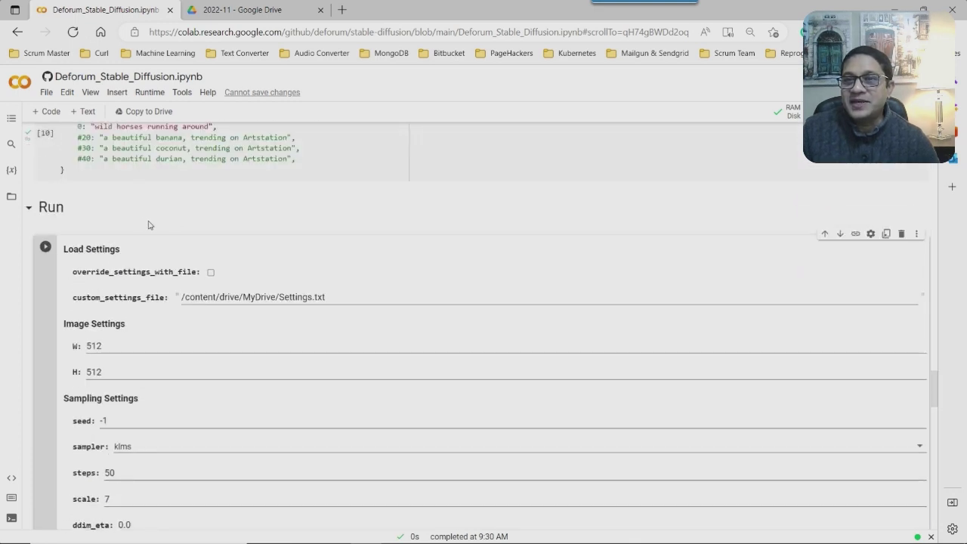
scroll(148, 224, "down", 1)
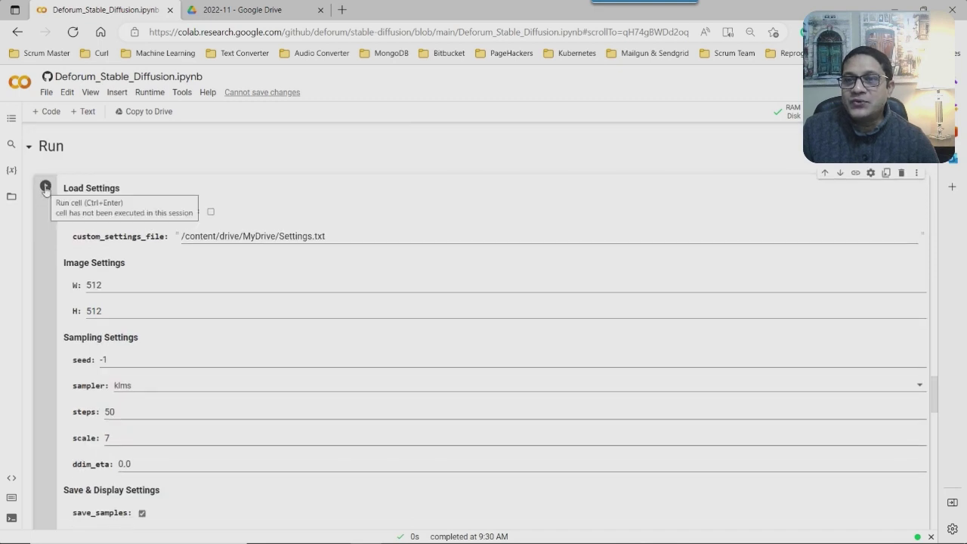
scroll(168, 276, "down", 10)
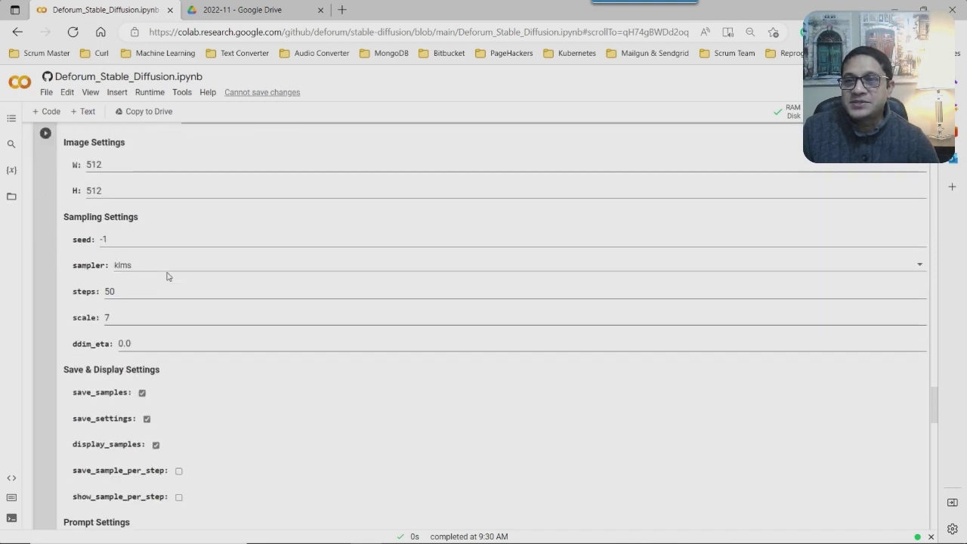
scroll(168, 277, "down", 4)
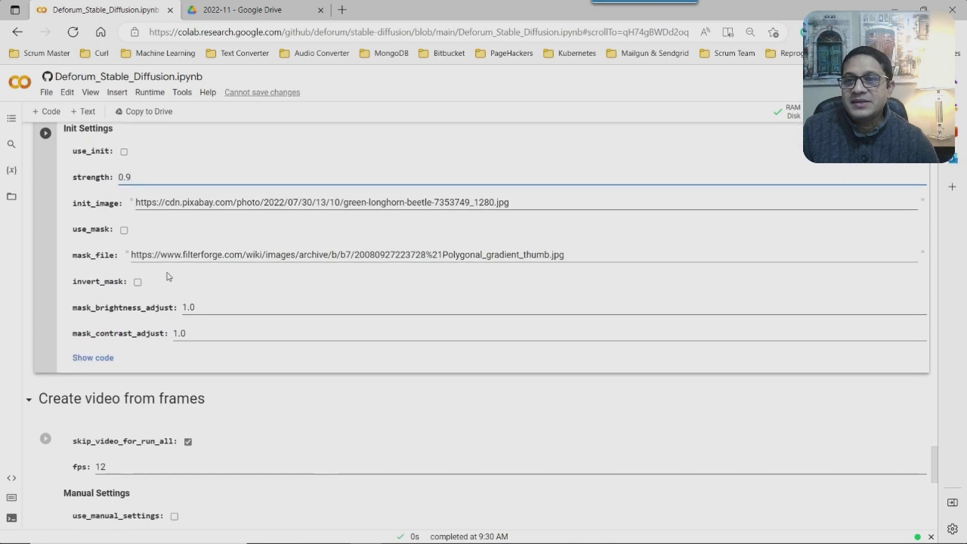
scroll(167, 276, "up", 13)
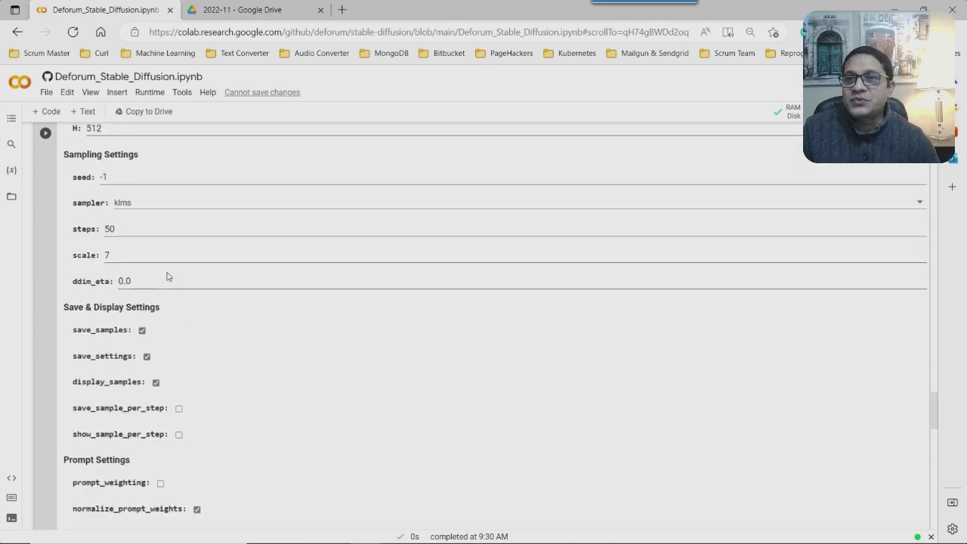
scroll(167, 277, "up", 3)
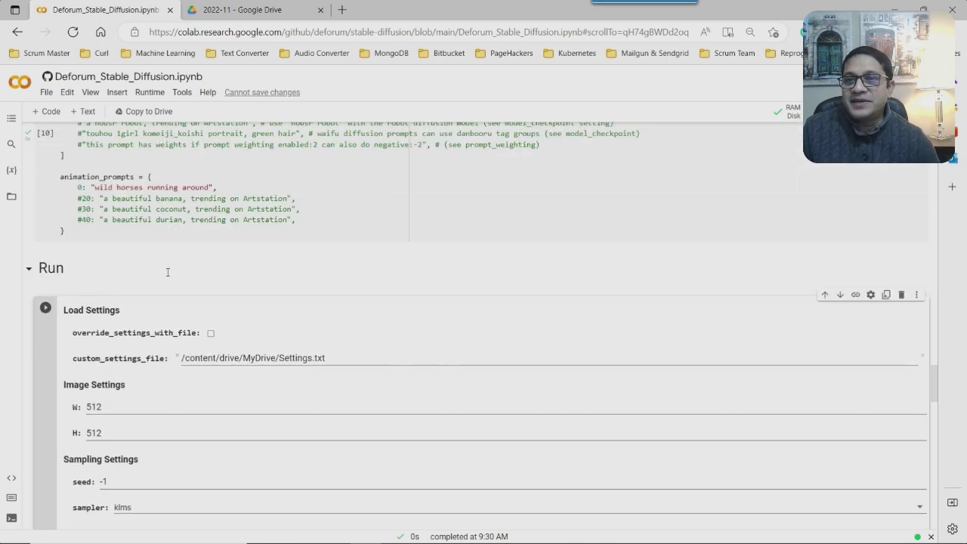
left_click(45, 310)
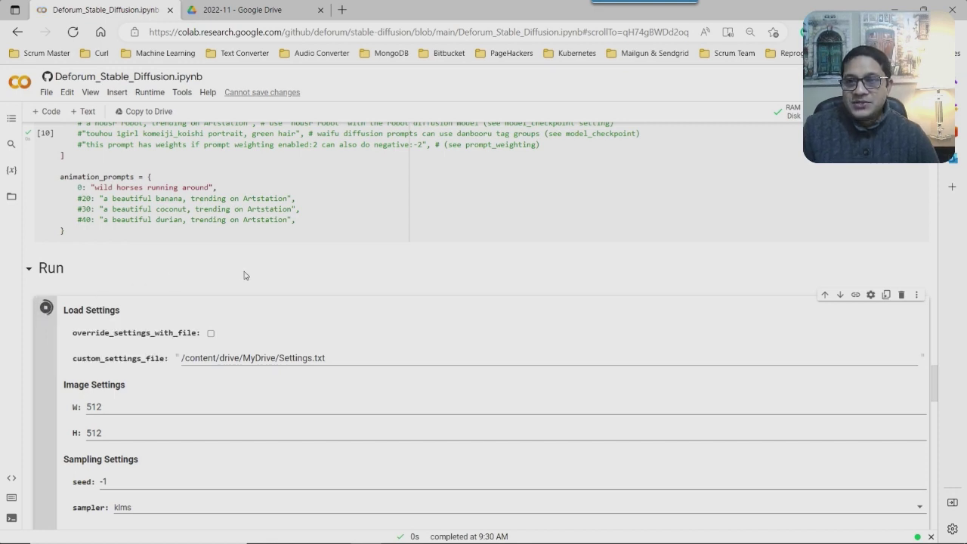
Follow the rendered frames and the progress log in the output below the Run cell.
scroll(327, 311, "down", 4)
scroll(326, 310, "down", 8)
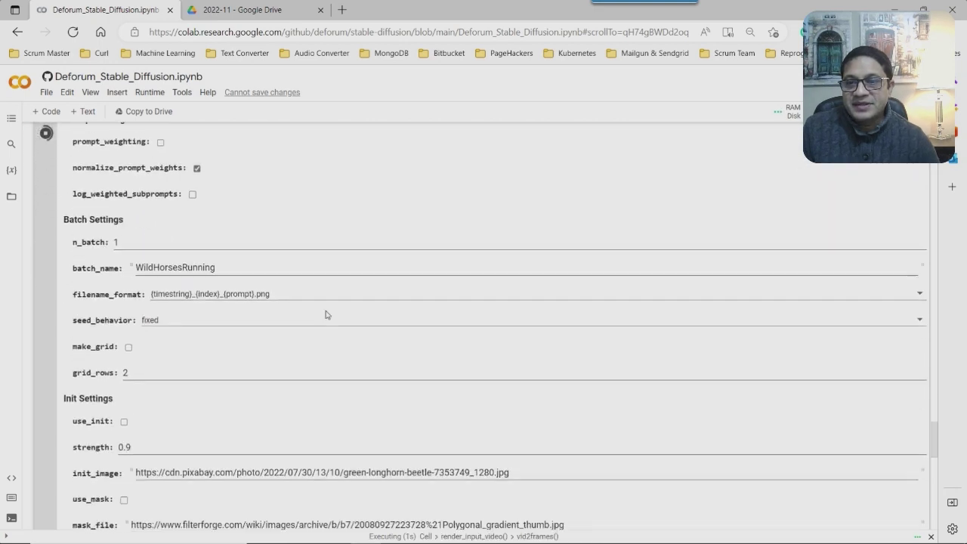
scroll(300, 265, "down", 2)
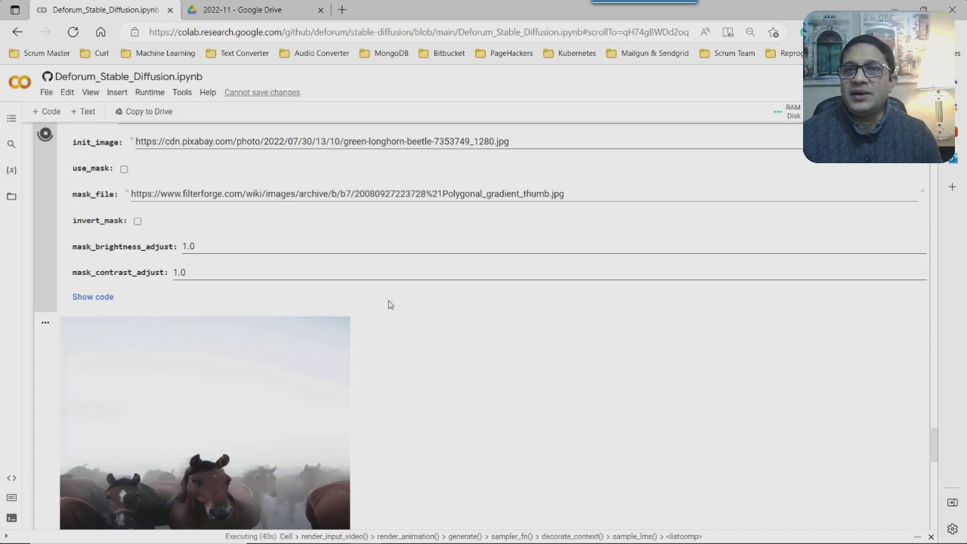
scroll(389, 303, "down", 1)
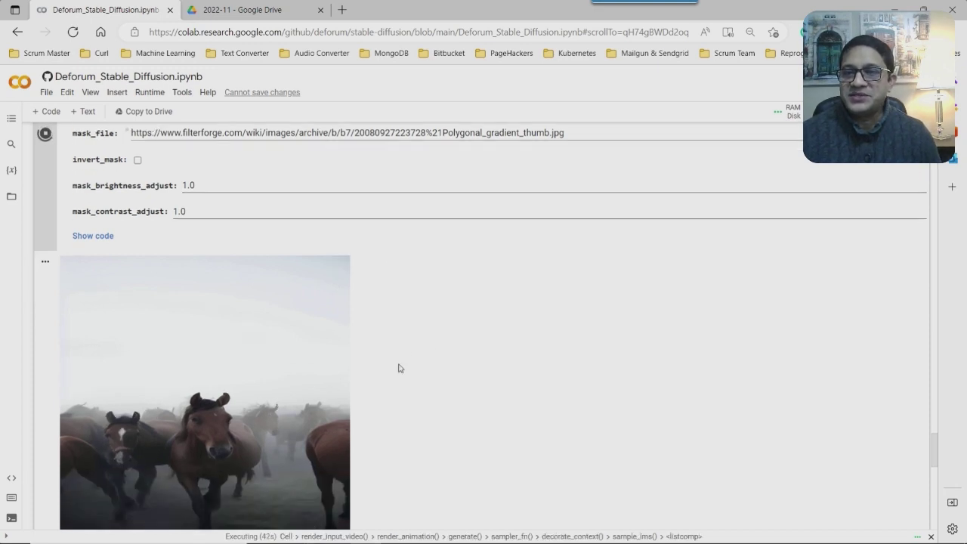
scroll(434, 353, "down", 1)
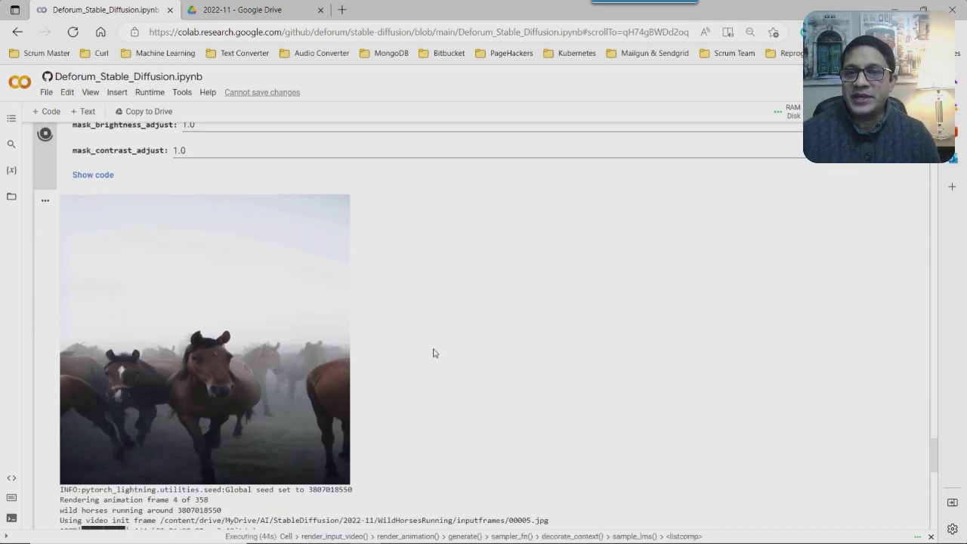
scroll(434, 353, "down", 2)
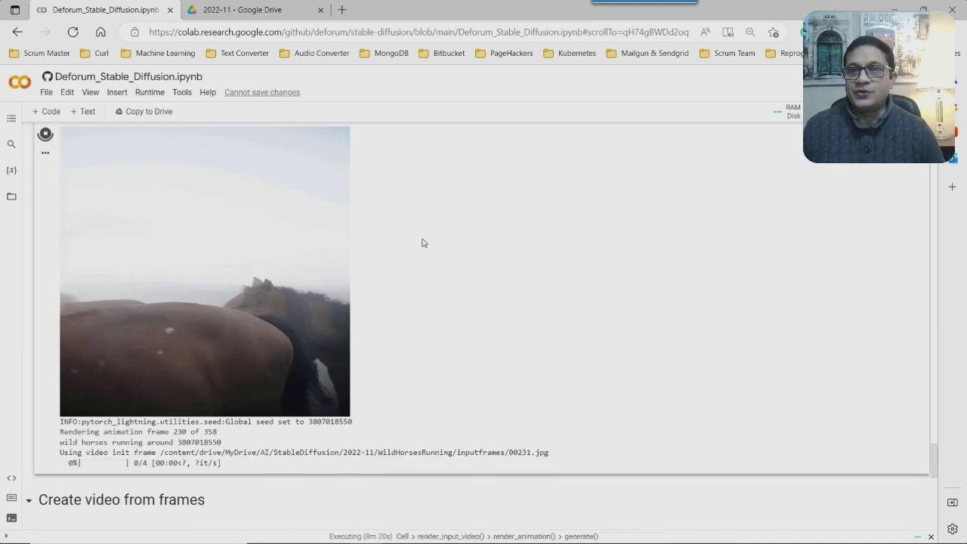
Inspect the generated frame files in the WildHorsesRunning folder in Google Drive and return to the Colab notebook.
left_click(255, 12)
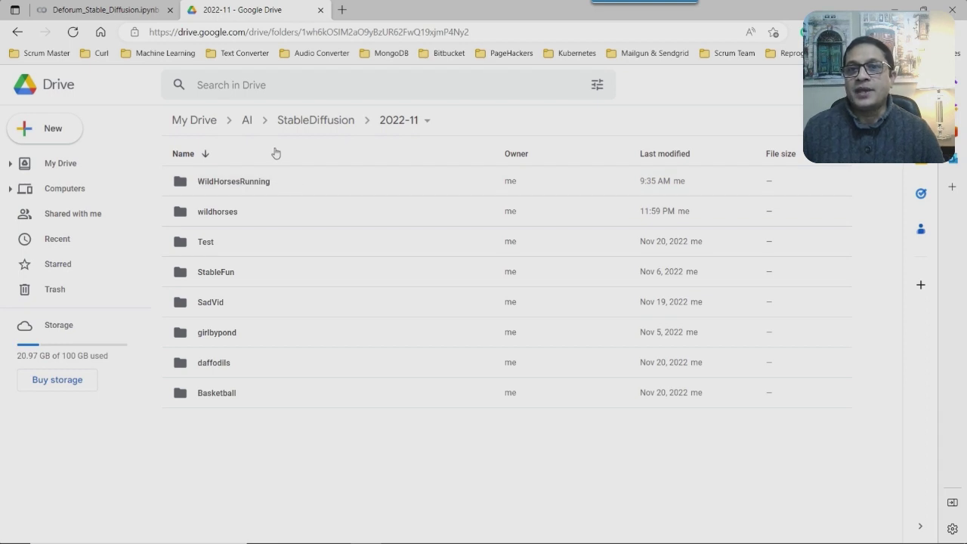
double_click(253, 188)
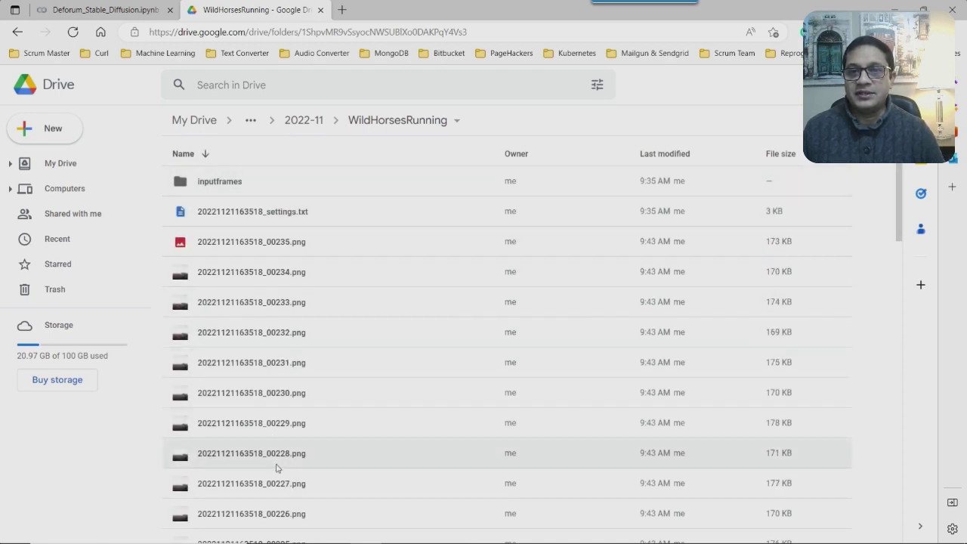
scroll(399, 350, "down", 5)
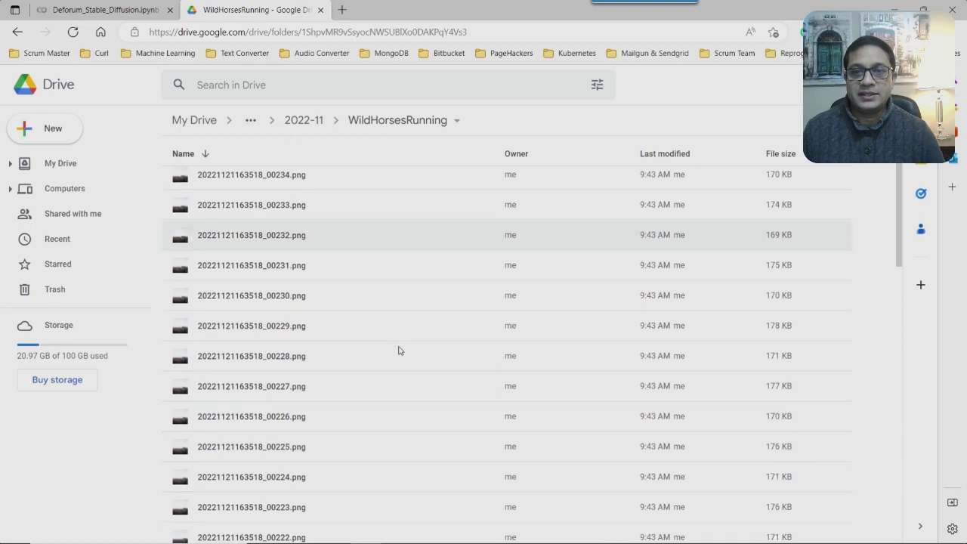
scroll(398, 350, "up", 6)
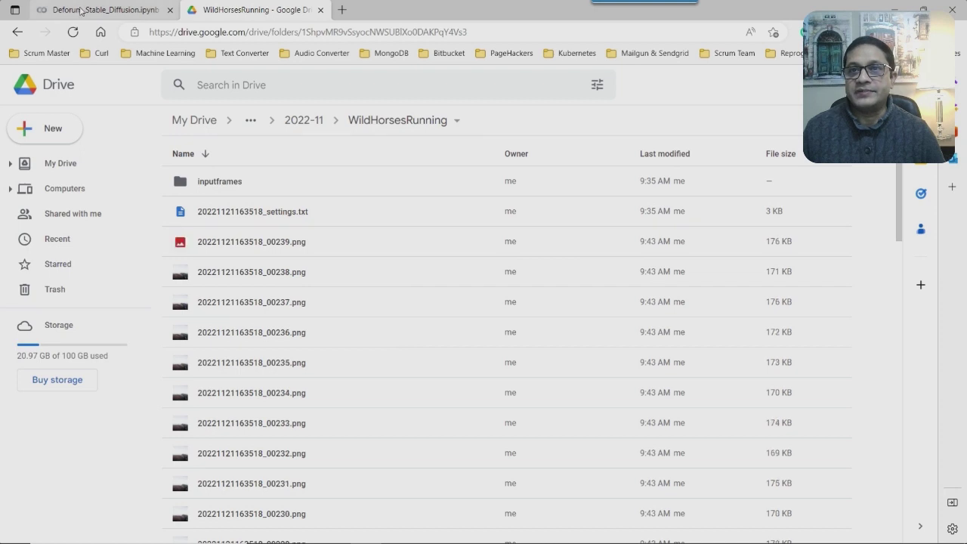
left_click(81, 9)
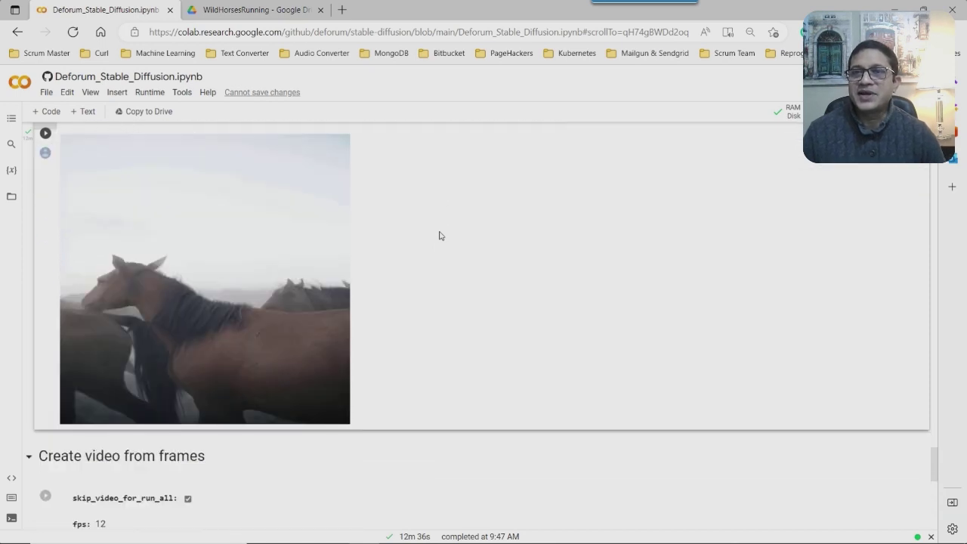
Look back over the Run cell's settings and examine its last rendered horse frame.
scroll(440, 236, "up", 6)
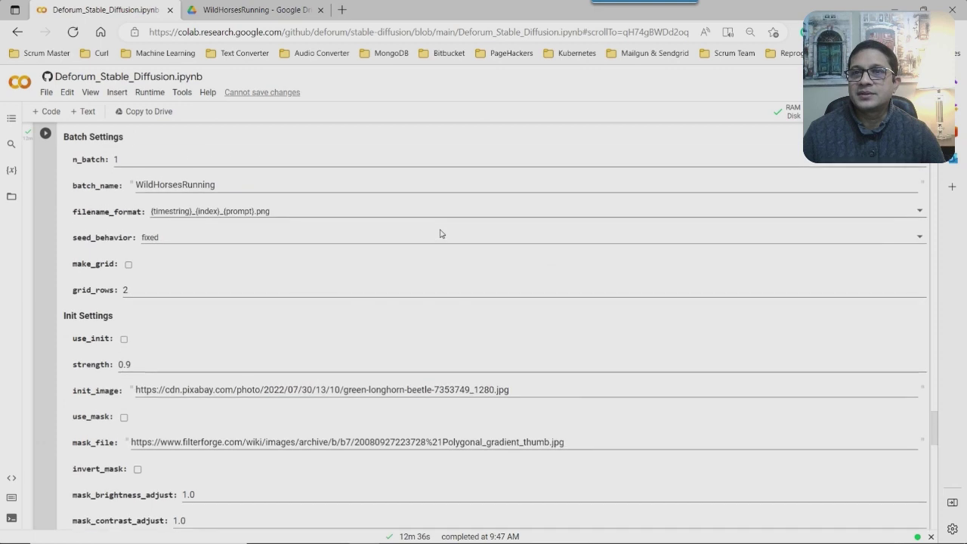
scroll(440, 232, "up", 10)
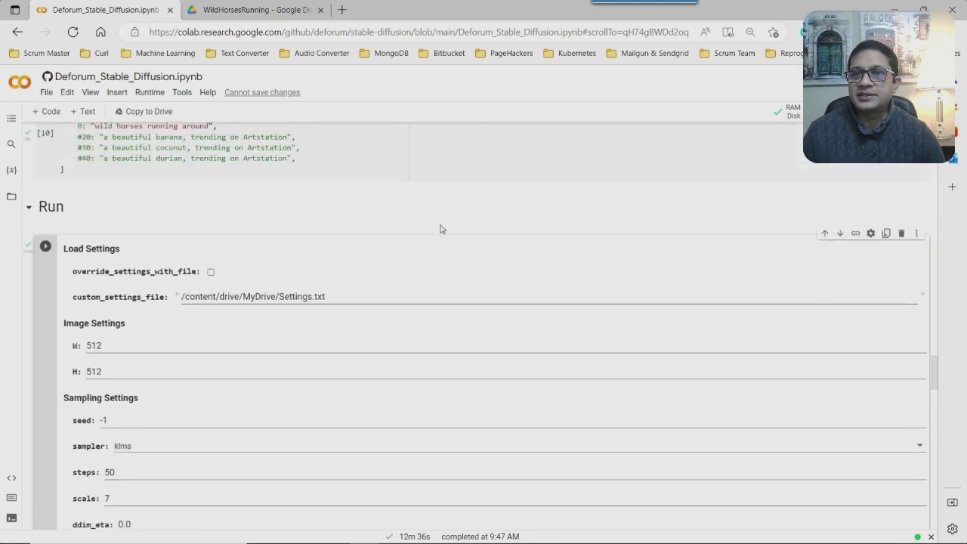
scroll(440, 229, "down", 10)
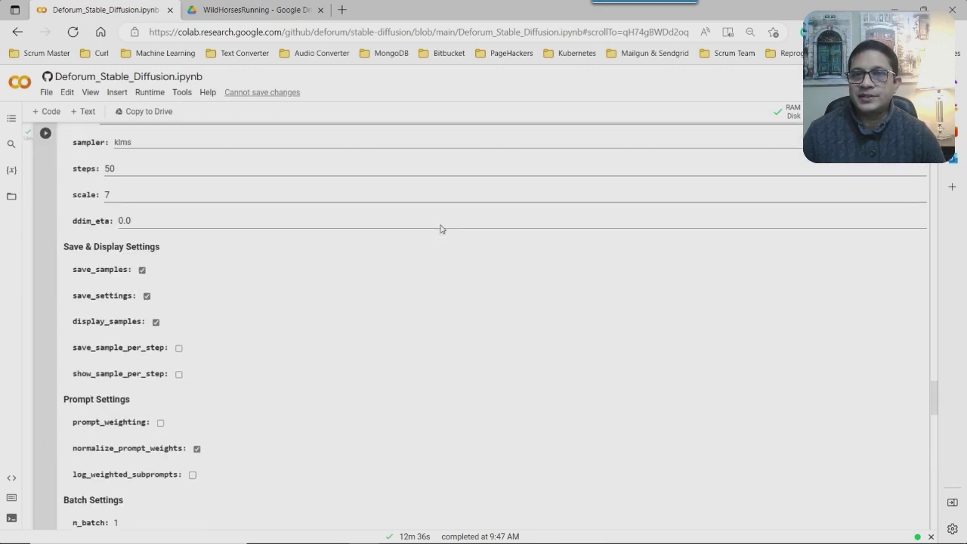
scroll(441, 229, "down", 7)
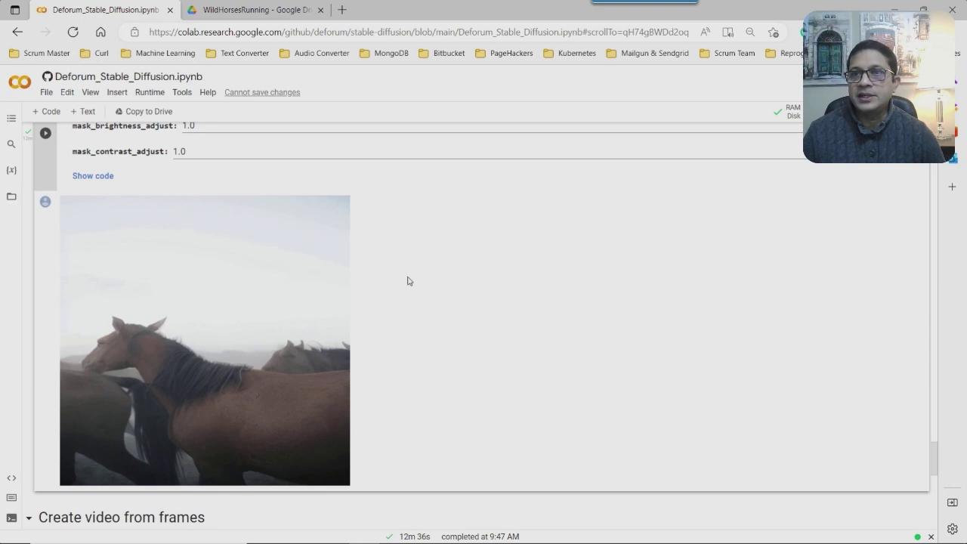
scroll(407, 281, "up", 1)
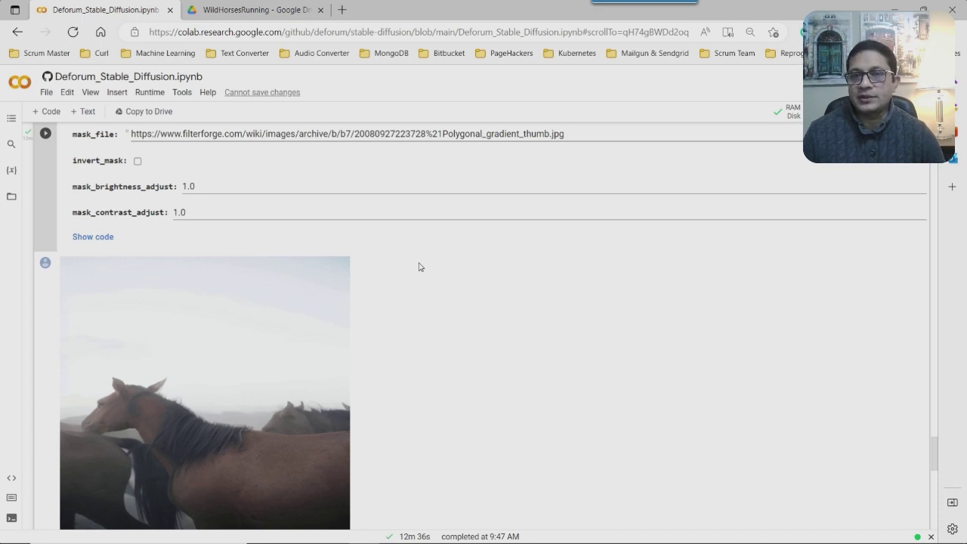
Turn off skip_video_for_run_all in the Create video from frames cell.
scroll(410, 266, "down", 3)
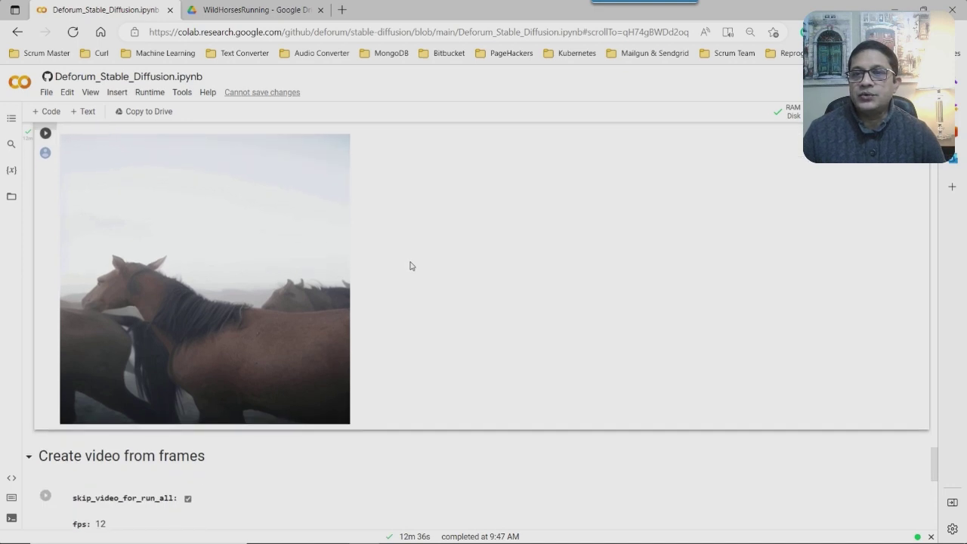
scroll(410, 266, "down", 2)
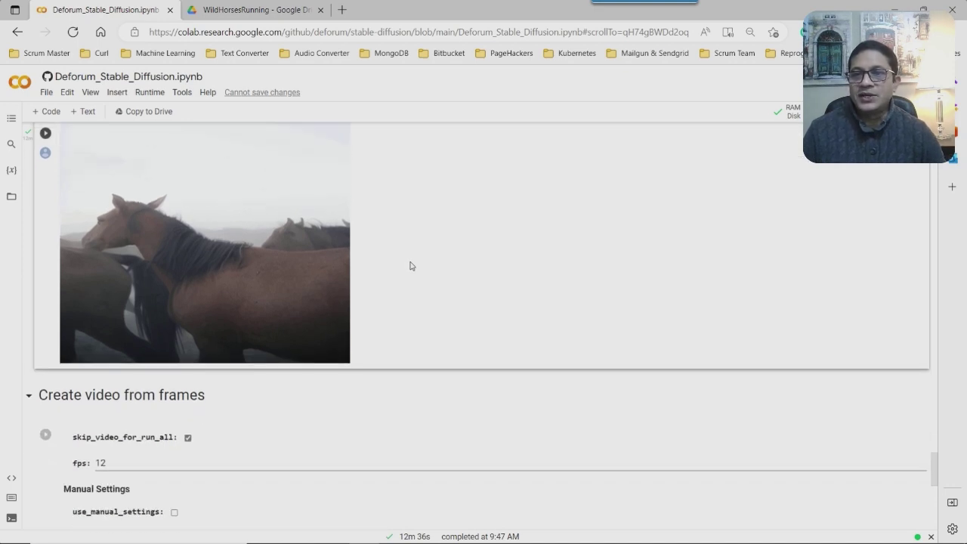
scroll(410, 266, "down", 3)
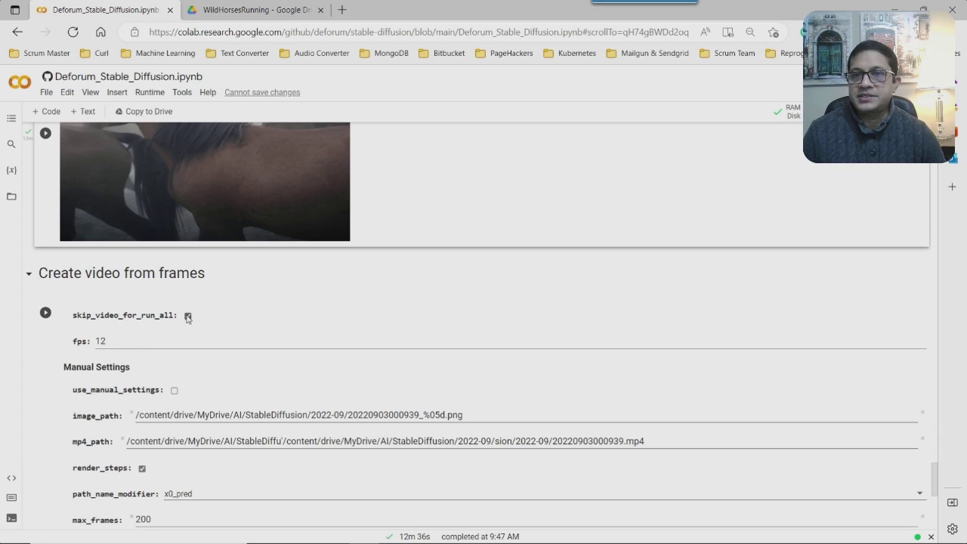
scroll(187, 320, "down", 1)
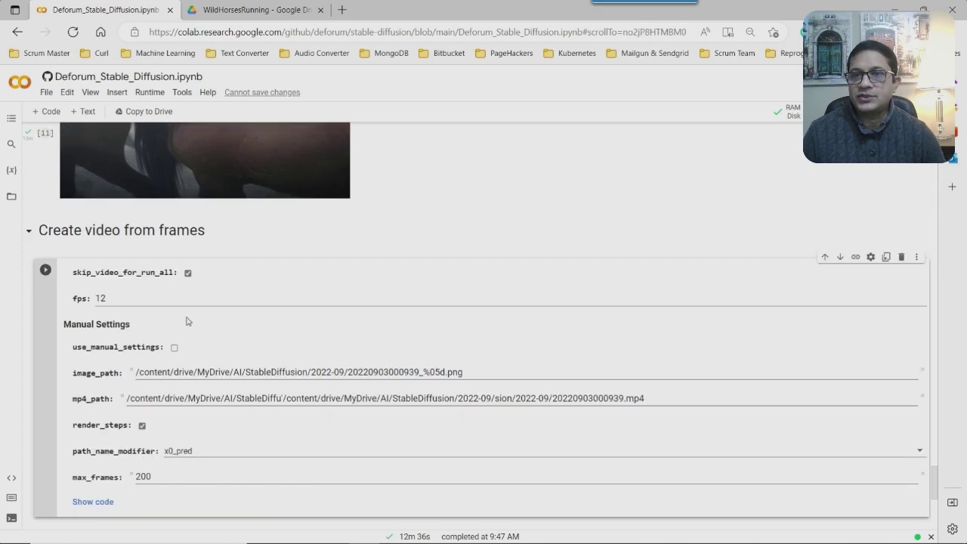
left_click(188, 273)
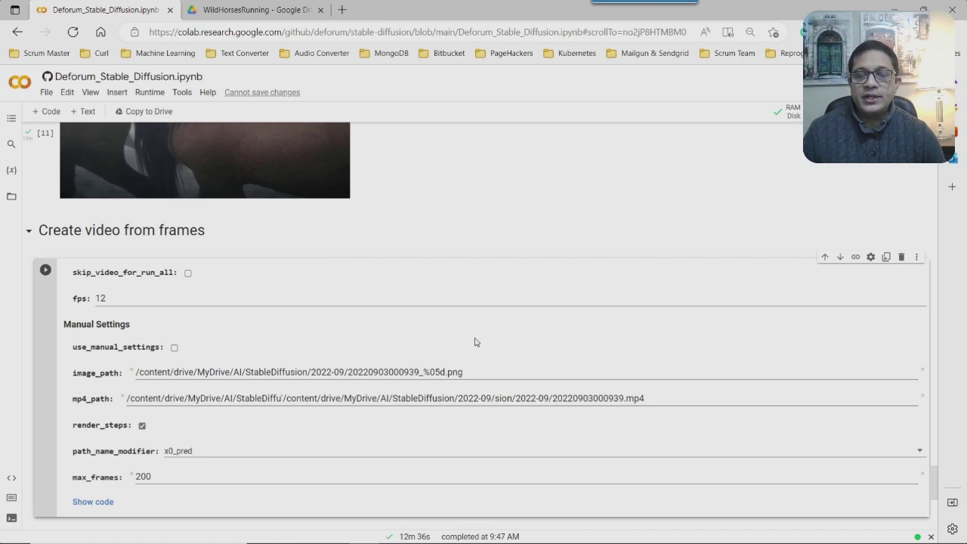
Switch to Calculator, divide the 358 frames by 20 to work out the video length, and return to the notebook.
mouse_move(556, 542)
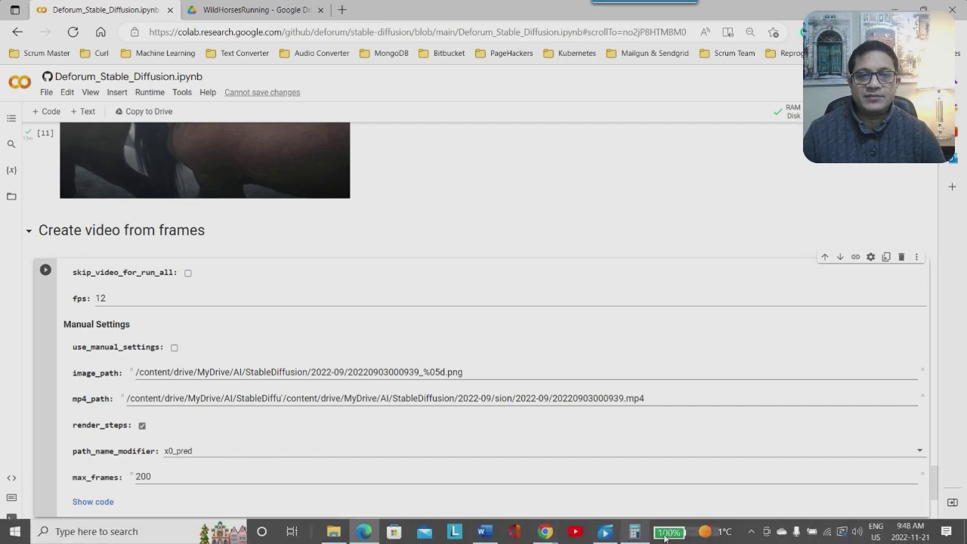
left_click(633, 535)
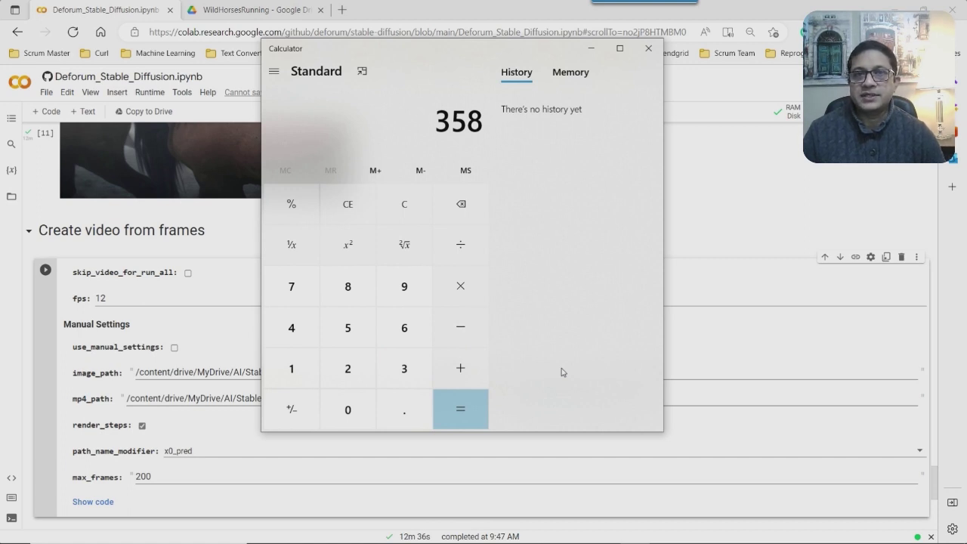
left_click(460, 247)
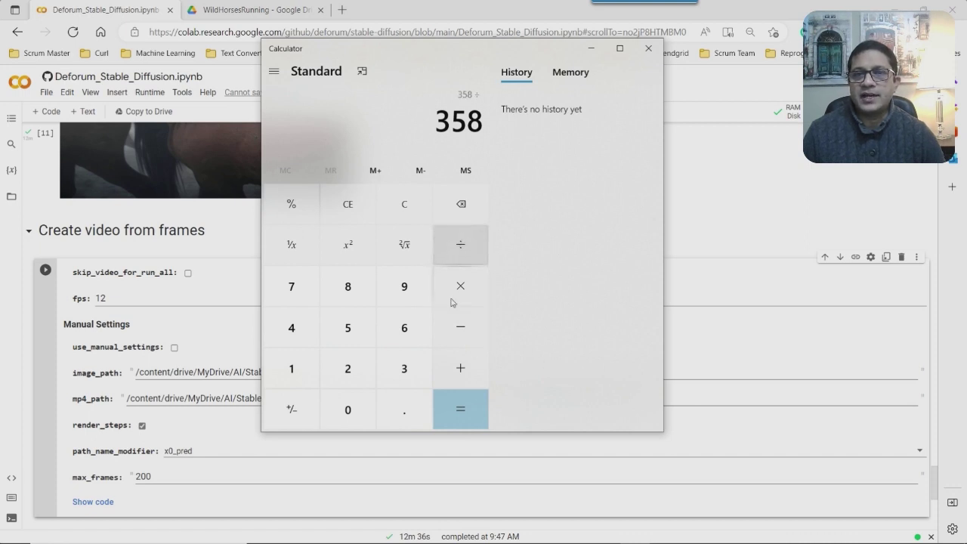
left_click(346, 369)
left_click(348, 415)
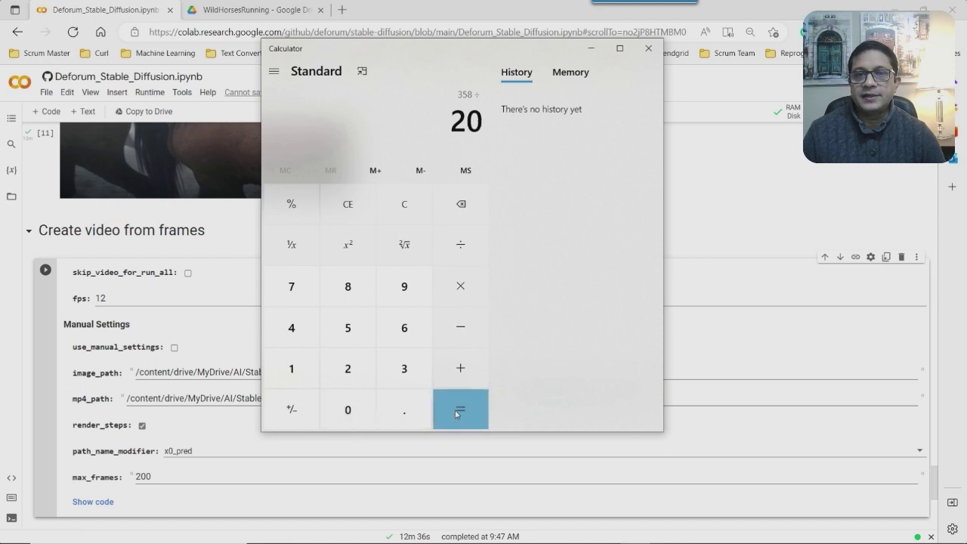
left_click(458, 410)
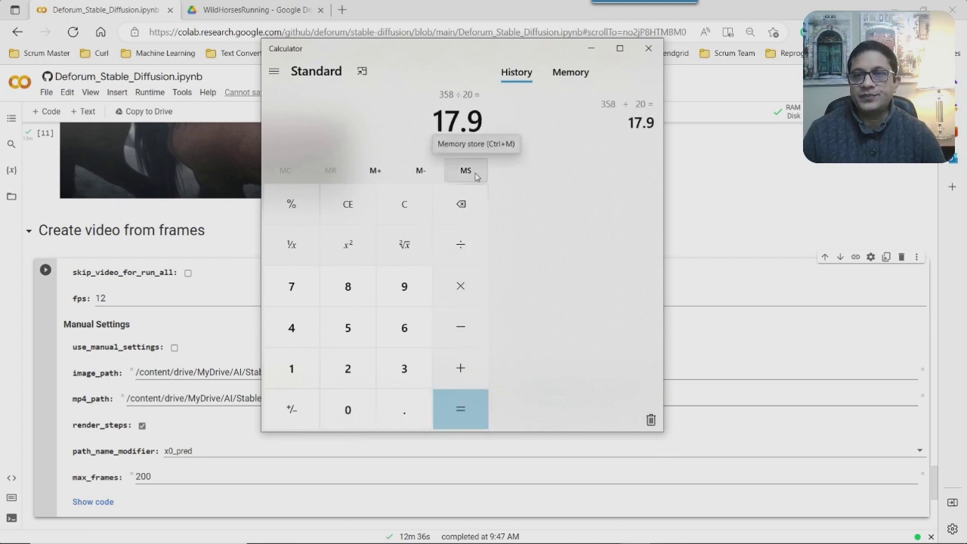
left_click(592, 49)
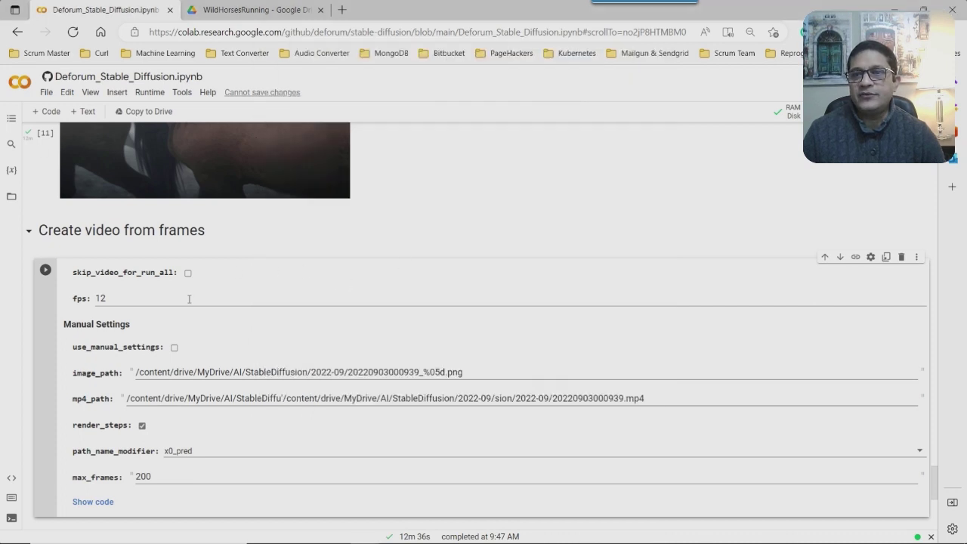
Set fps to 20 in the Create video from frames cell, rechecking the division in Calculator.
double_click(99, 299)
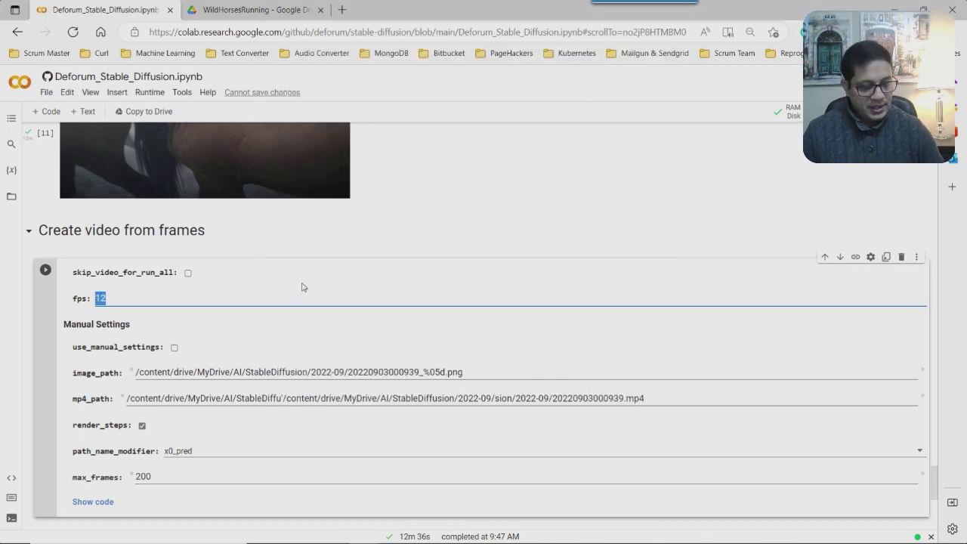
type("20")
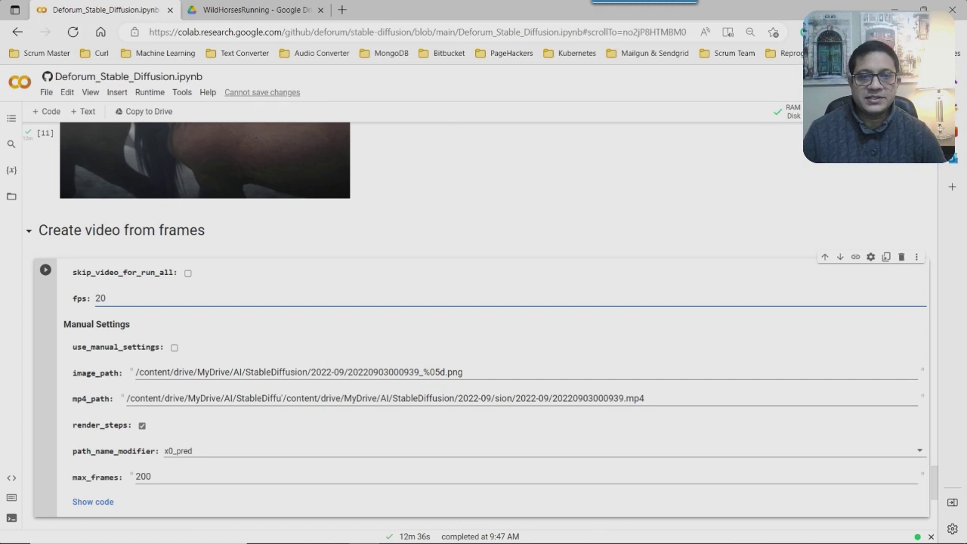
left_click(637, 531)
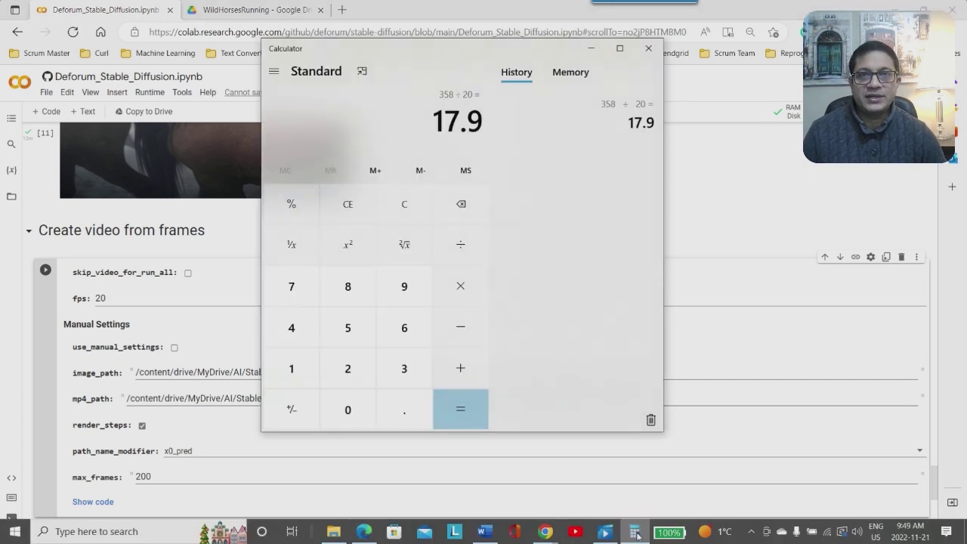
left_click(136, 303)
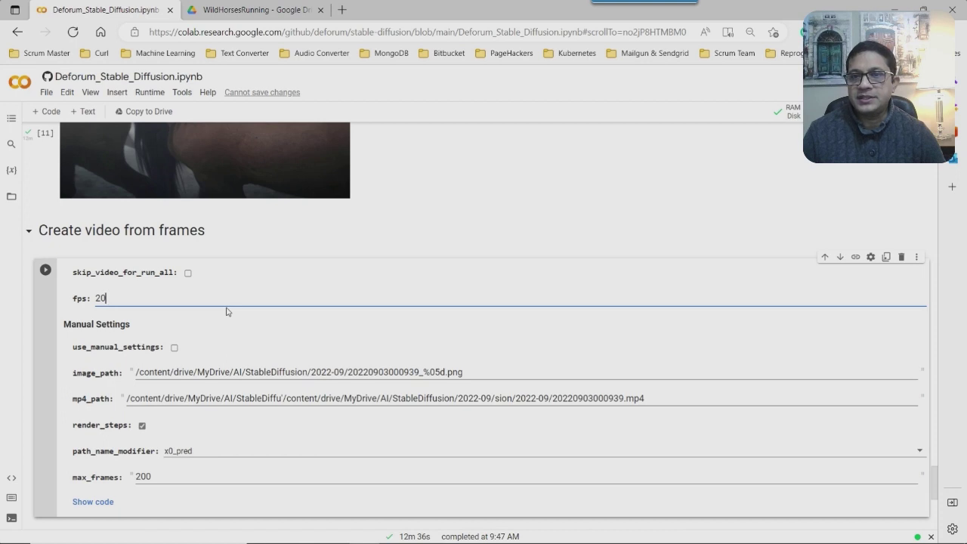
Set max_frames to 358 in the Create video from frames cell and run the cell.
scroll(227, 312, "down", 2)
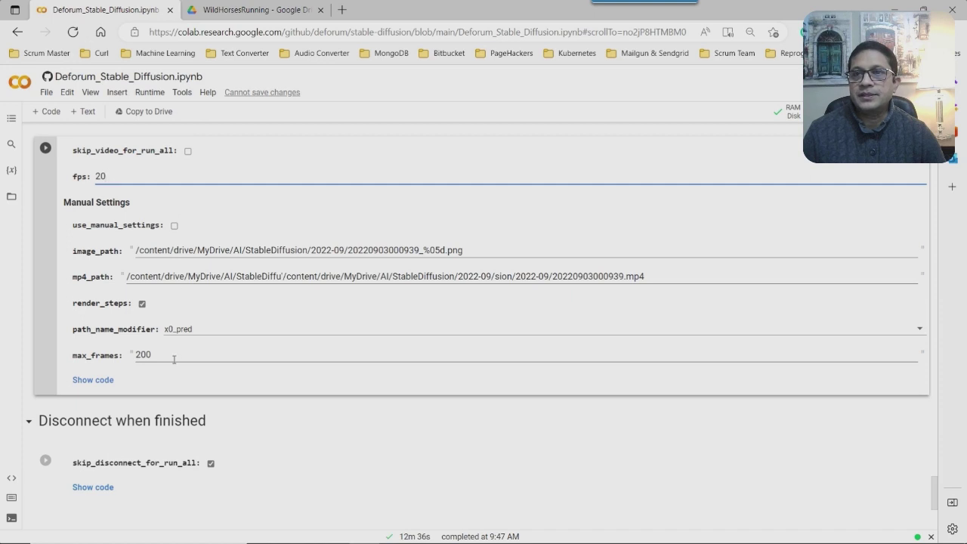
left_click_drag(155, 358, 126, 358)
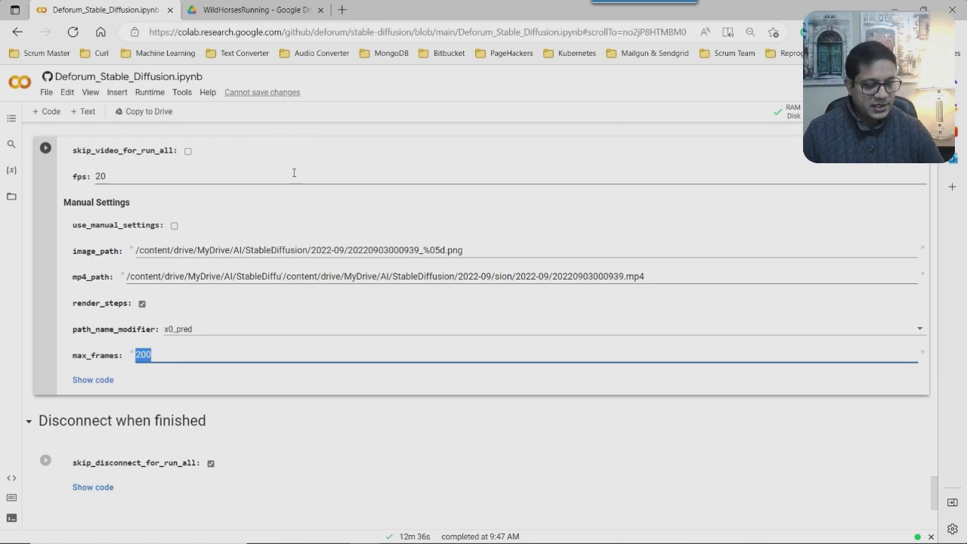
type("358")
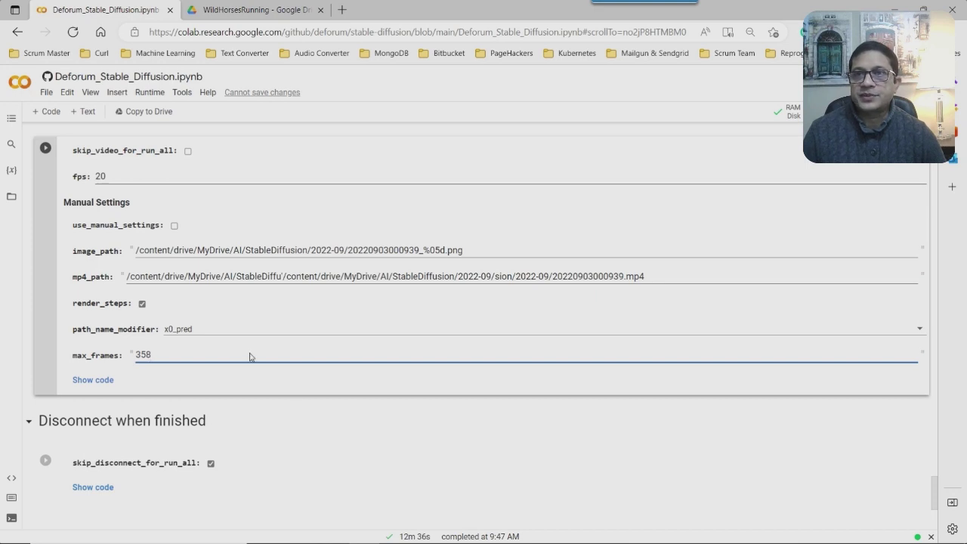
scroll(210, 219, "up", 2)
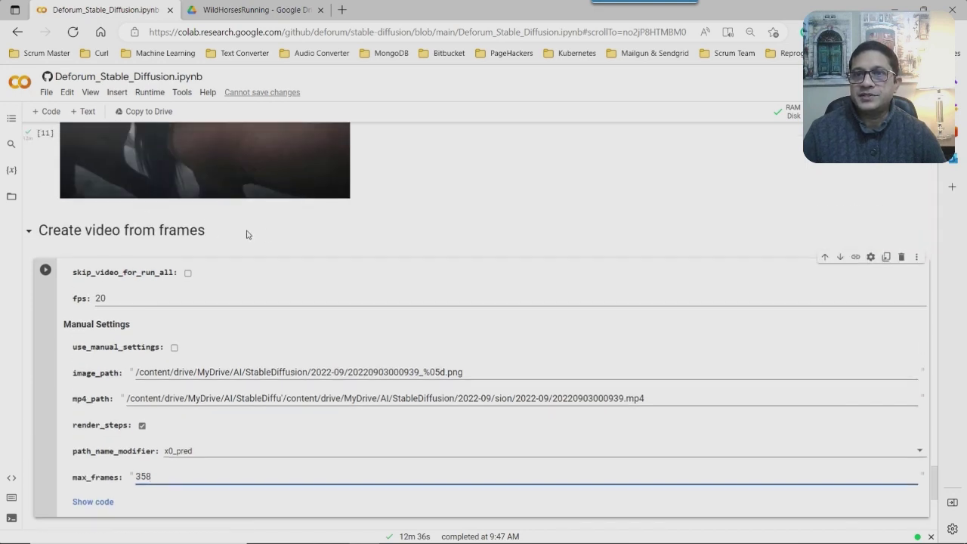
left_click(246, 235)
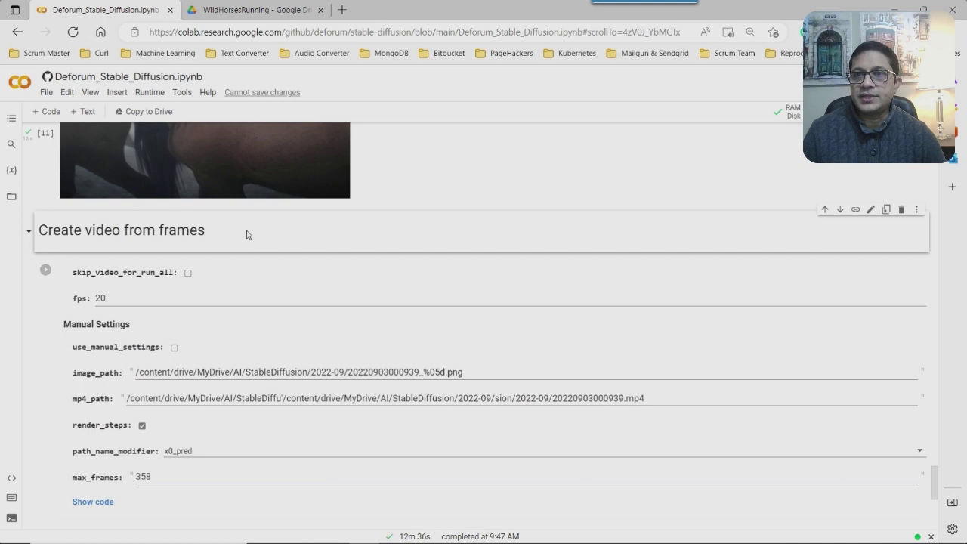
left_click(46, 271)
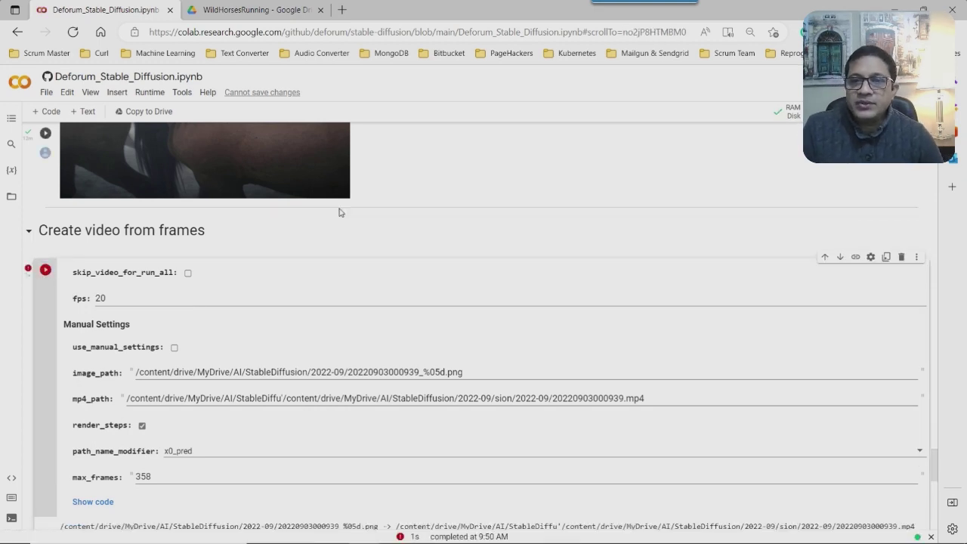
Check the cell's error output, turn off render_steps, and run the Create video from frames cell again.
scroll(339, 210, "down", 5)
scroll(340, 211, "down", 2)
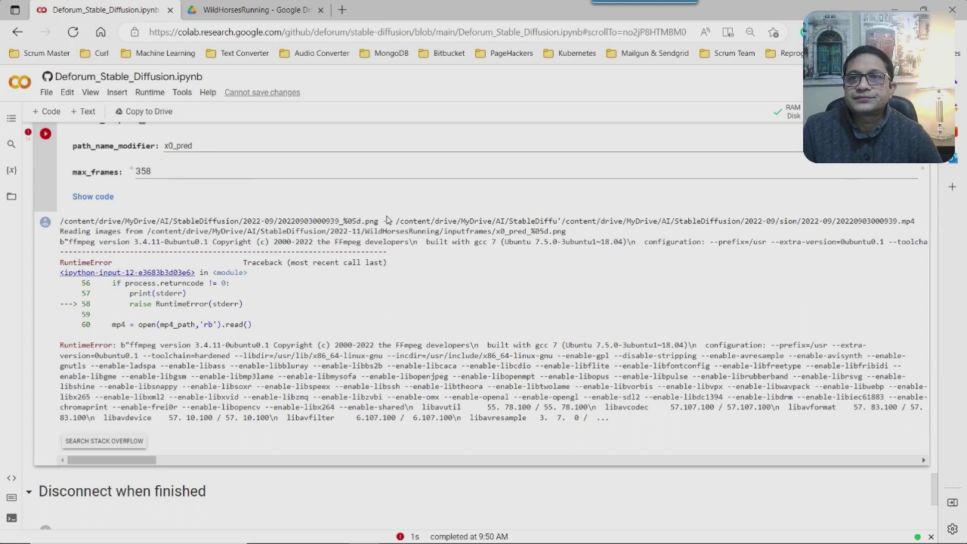
scroll(386, 220, "up", 2)
scroll(386, 219, "down", 3)
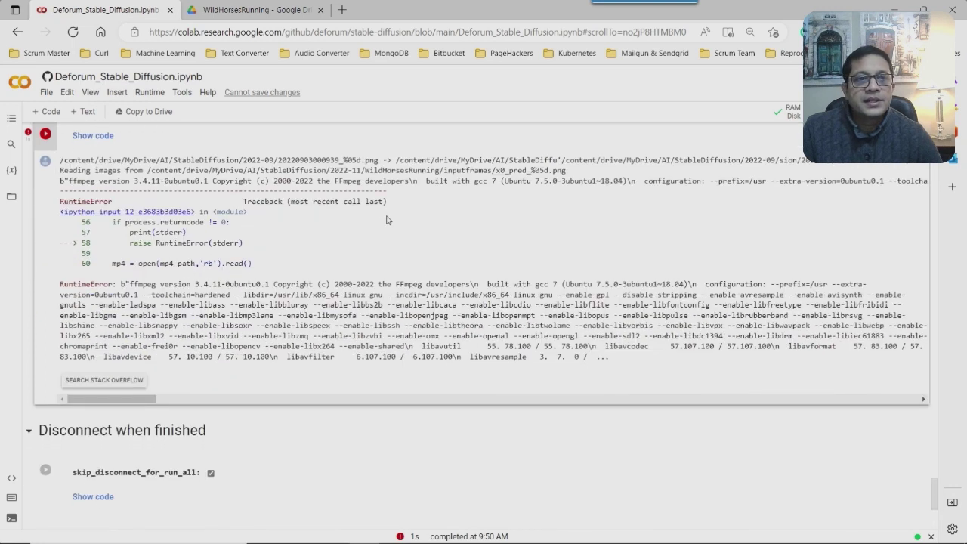
scroll(386, 219, "up", 3)
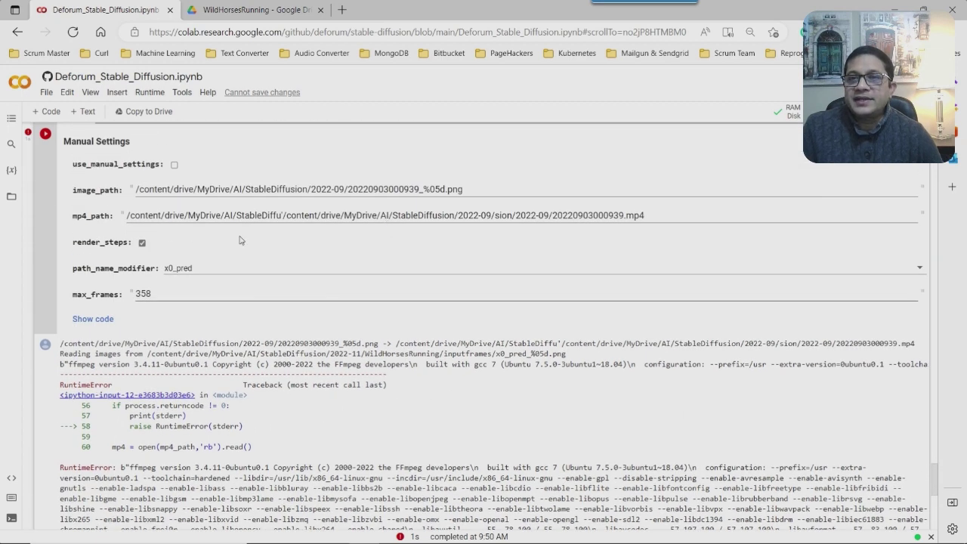
scroll(214, 255, "up", 1)
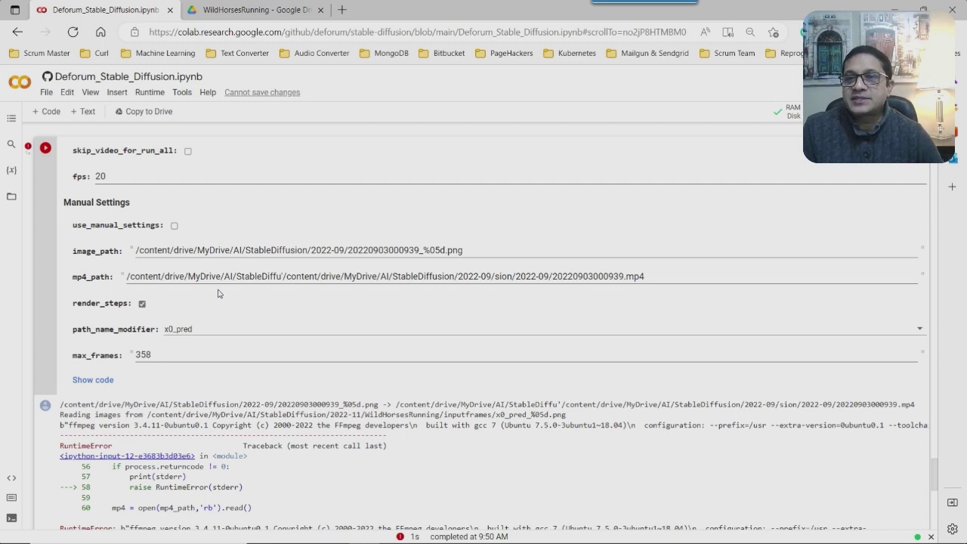
left_click(141, 305)
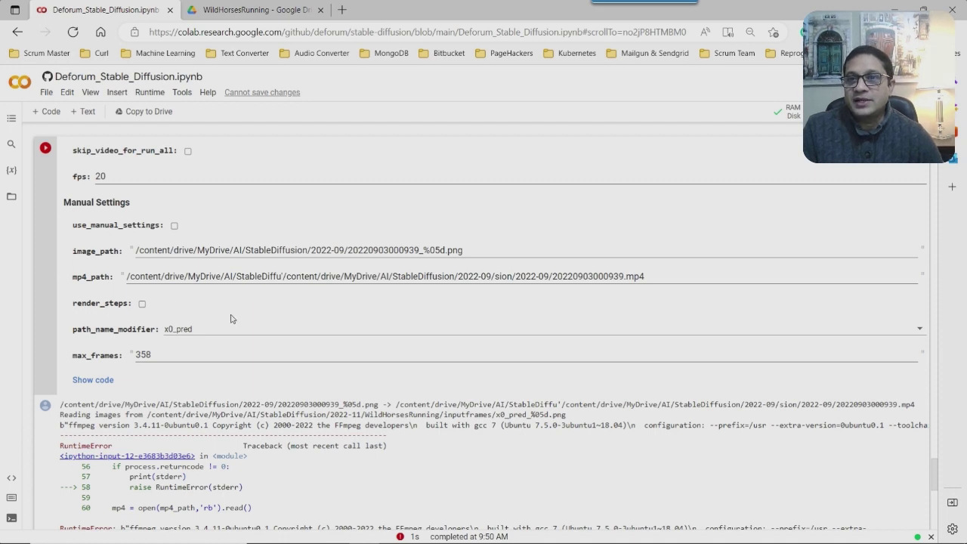
scroll(231, 318, "up", 1)
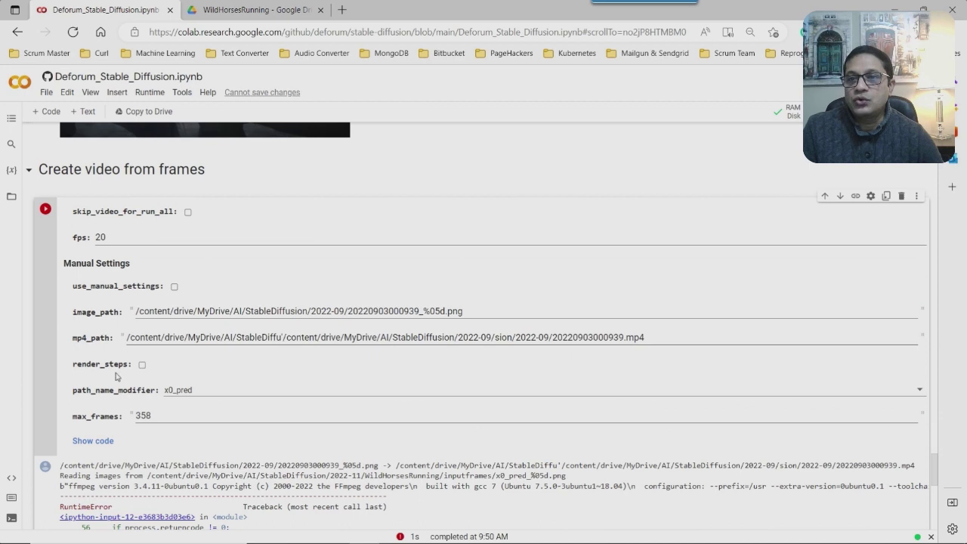
left_click(46, 210)
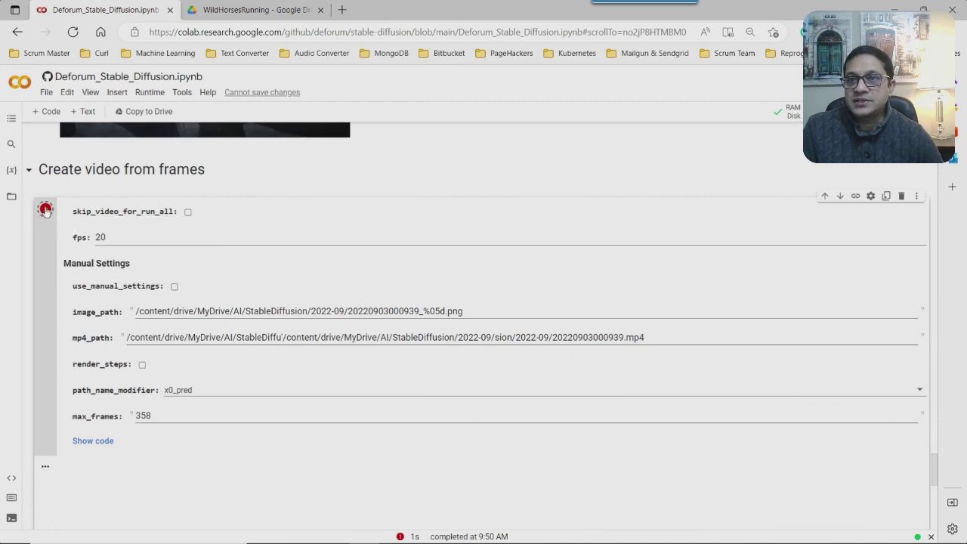
Play the generated wild horses video in the output of the Create video from frames cell.
scroll(334, 264, "down", 1)
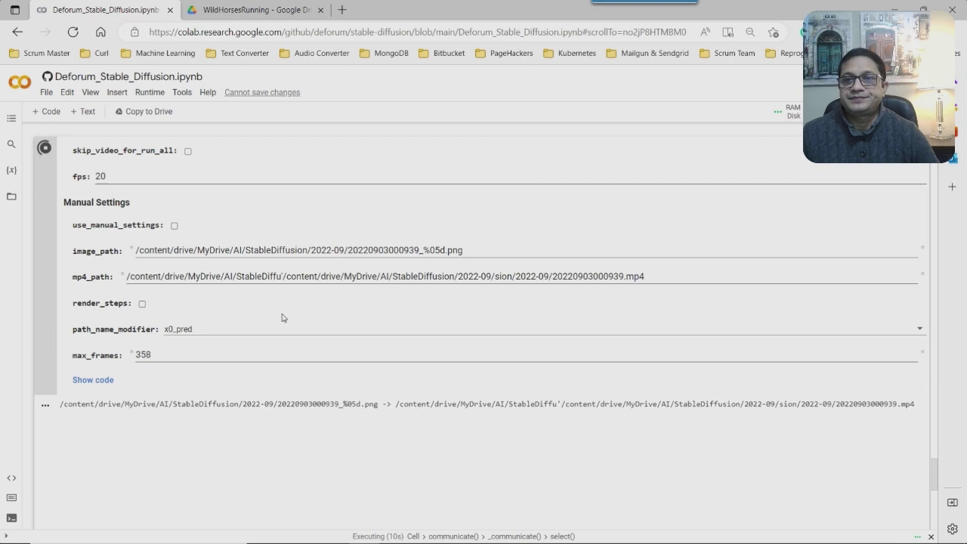
scroll(282, 317, "down", 3)
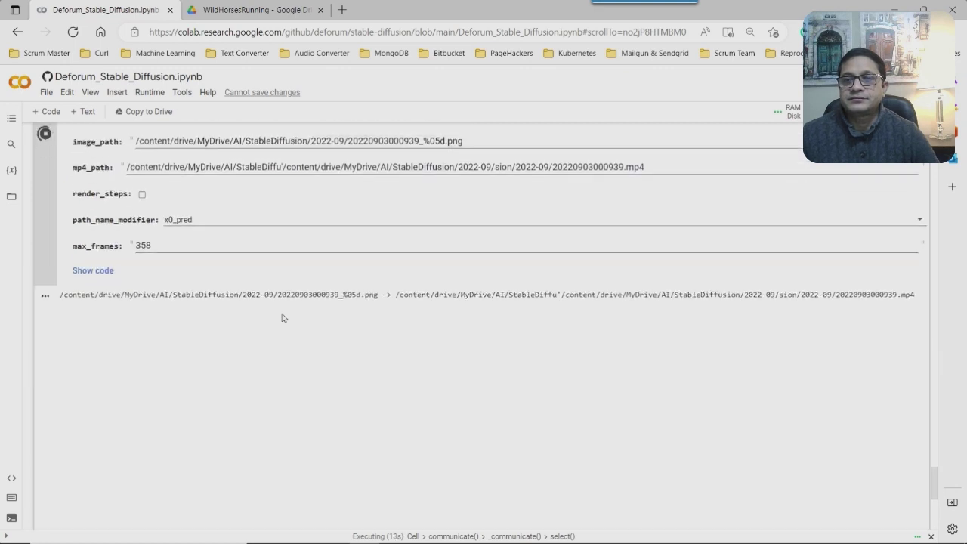
scroll(282, 317, "up", 3)
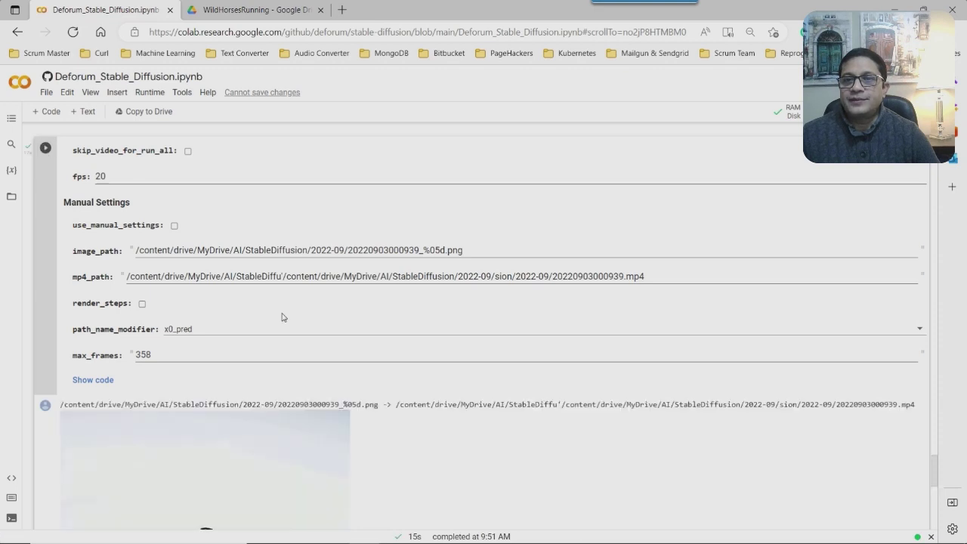
scroll(282, 317, "down", 3)
scroll(398, 341, "down", 1)
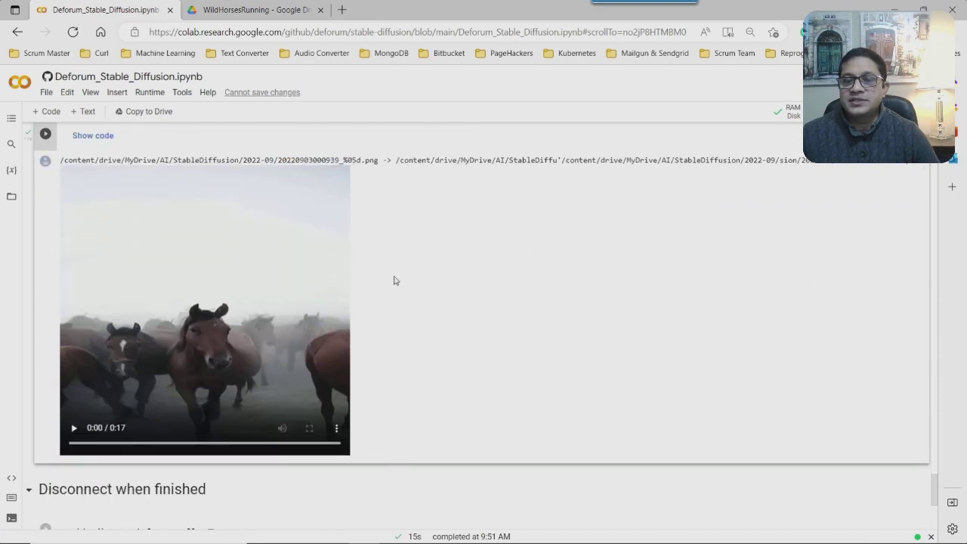
left_click(74, 430)
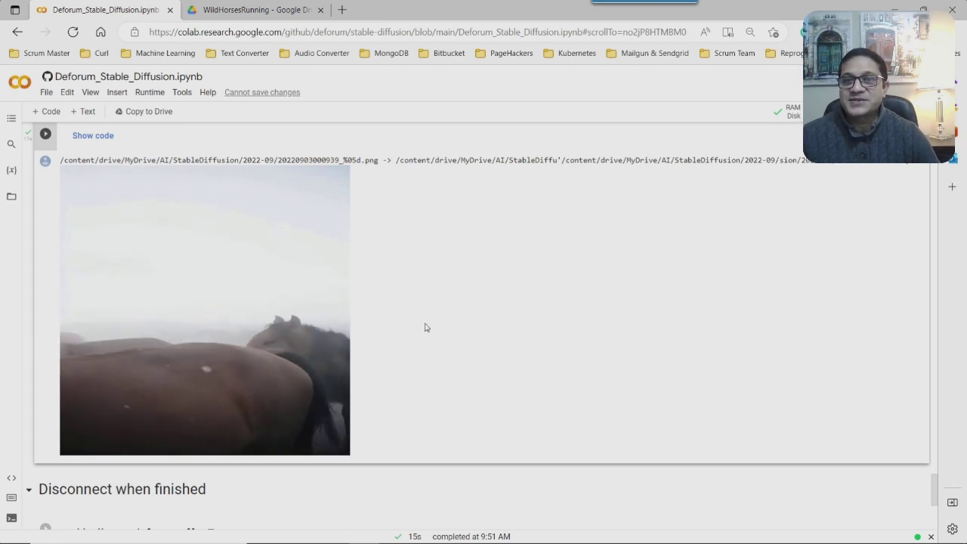
Switch to File Explorer and open the Animated folder inside AI Anim from video.
mouse_move(431, 540)
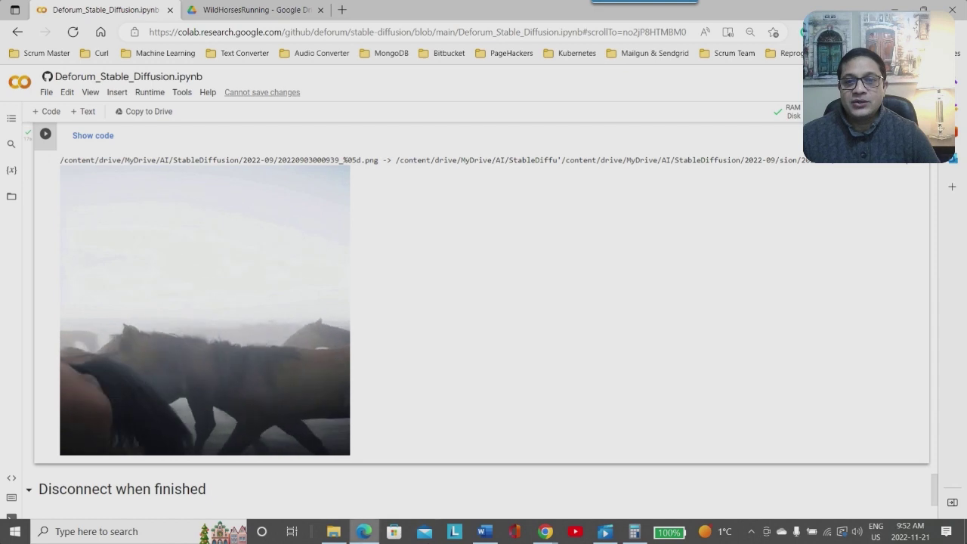
left_click(333, 531)
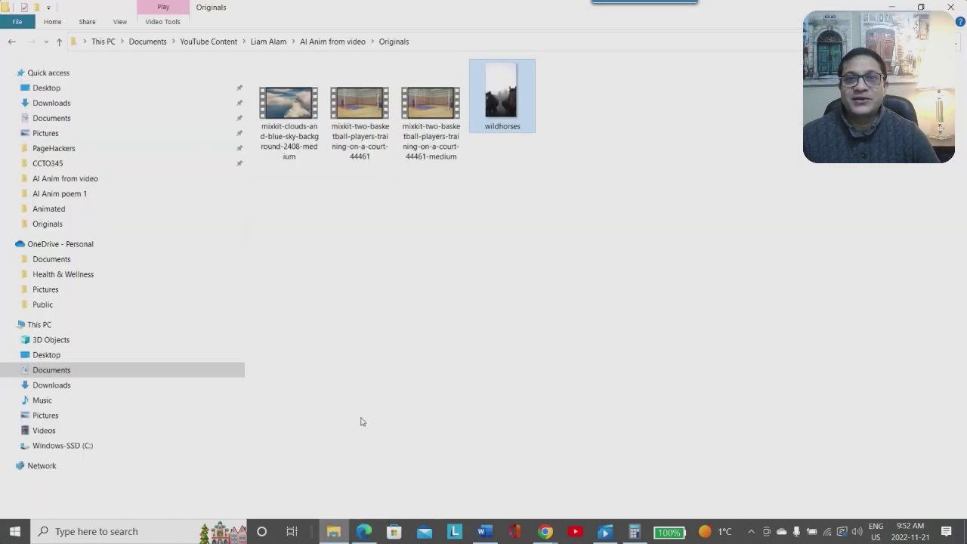
left_click(332, 47)
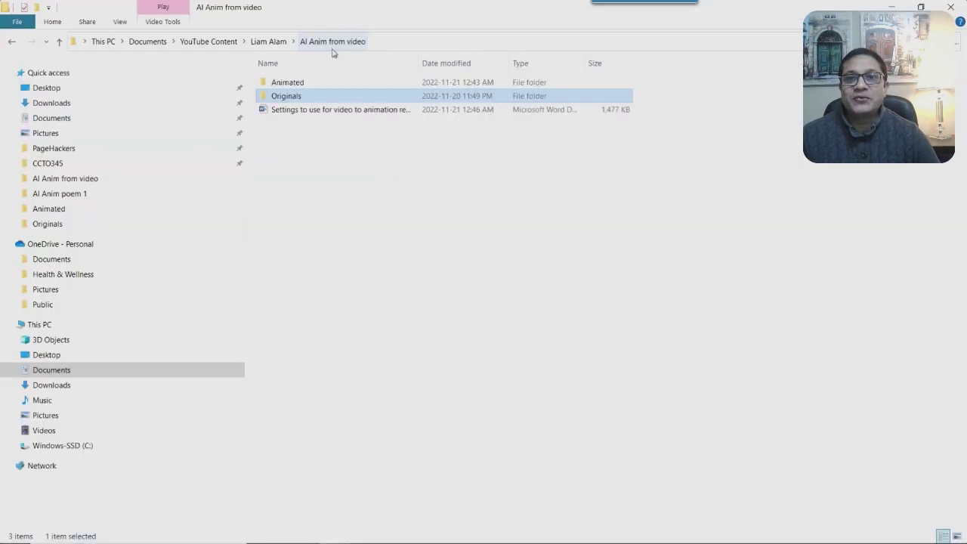
left_click(285, 85)
double_click(286, 85)
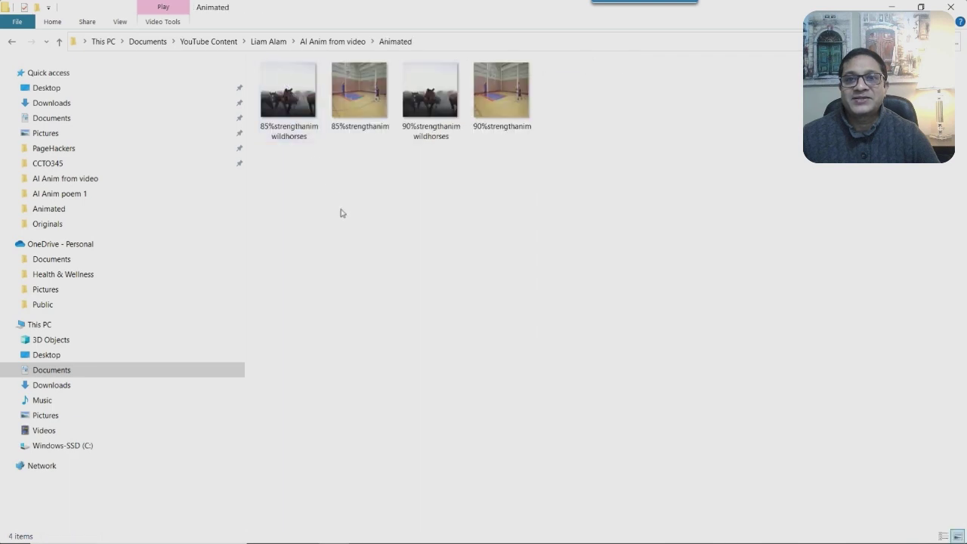
Play the 85%strengthanim wildhorses video to the end and return to the Deforum notebook in Edge.
double_click(285, 98)
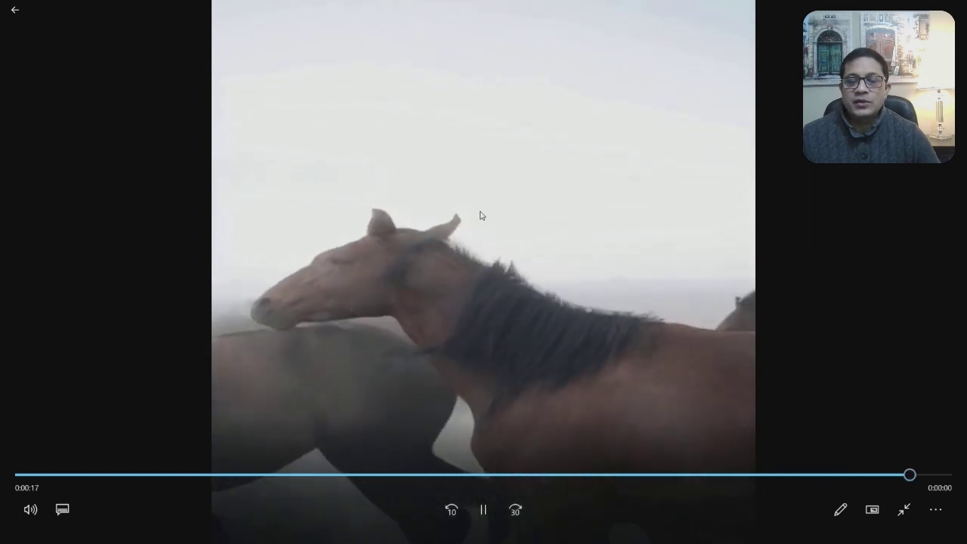
left_click(15, 11)
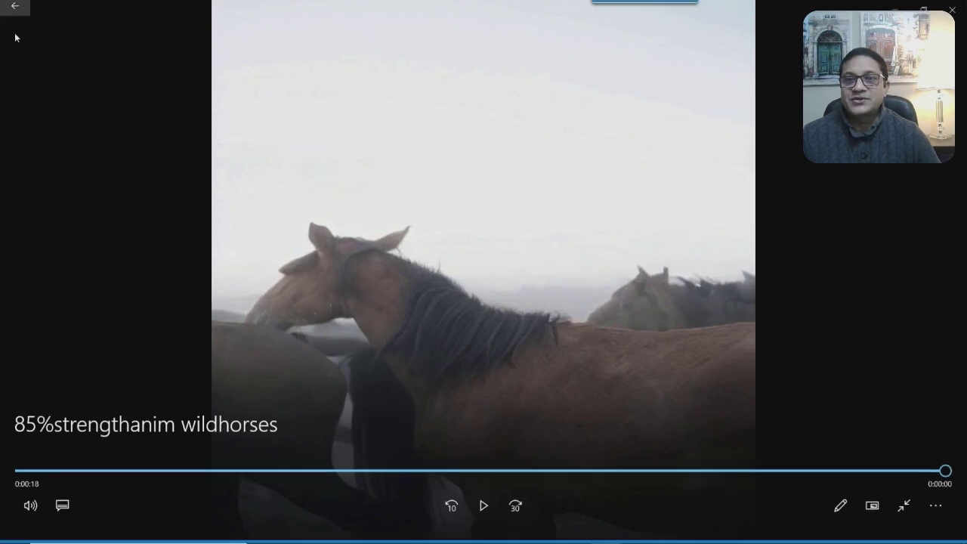
left_click(952, 10)
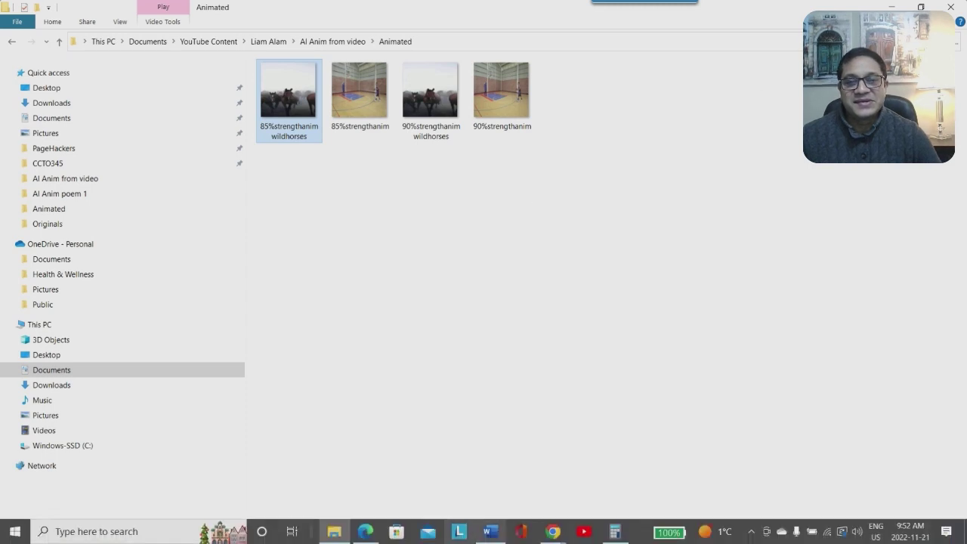
mouse_move(553, 530)
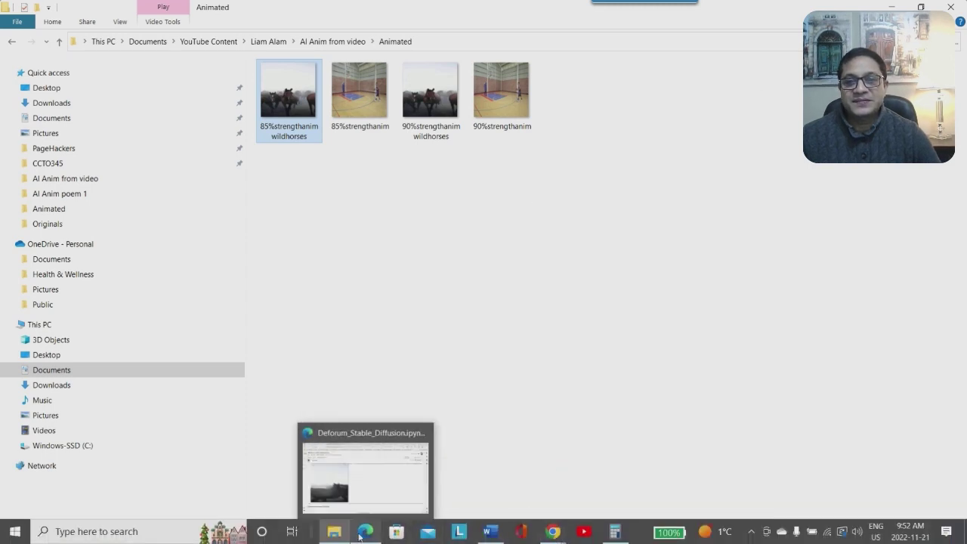
left_click(371, 491)
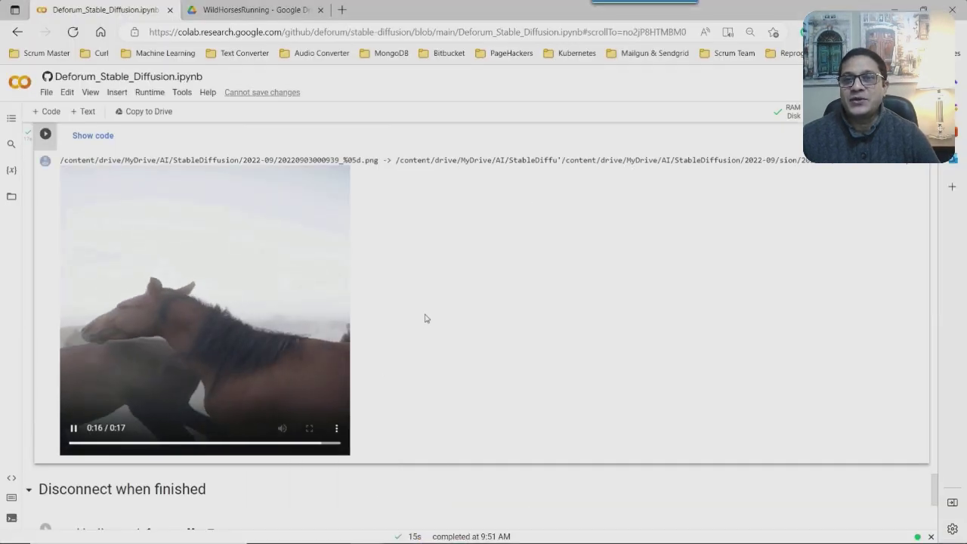